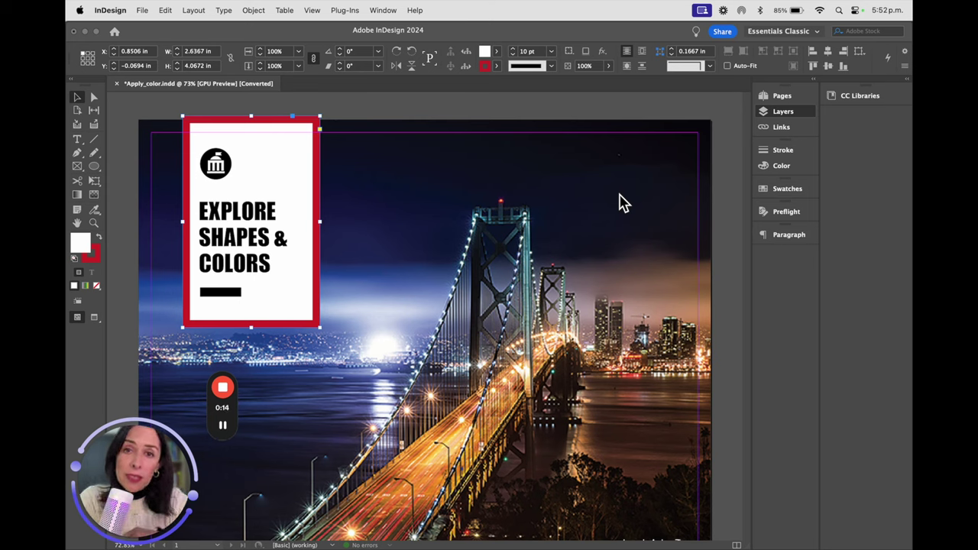
left_click(142, 10)
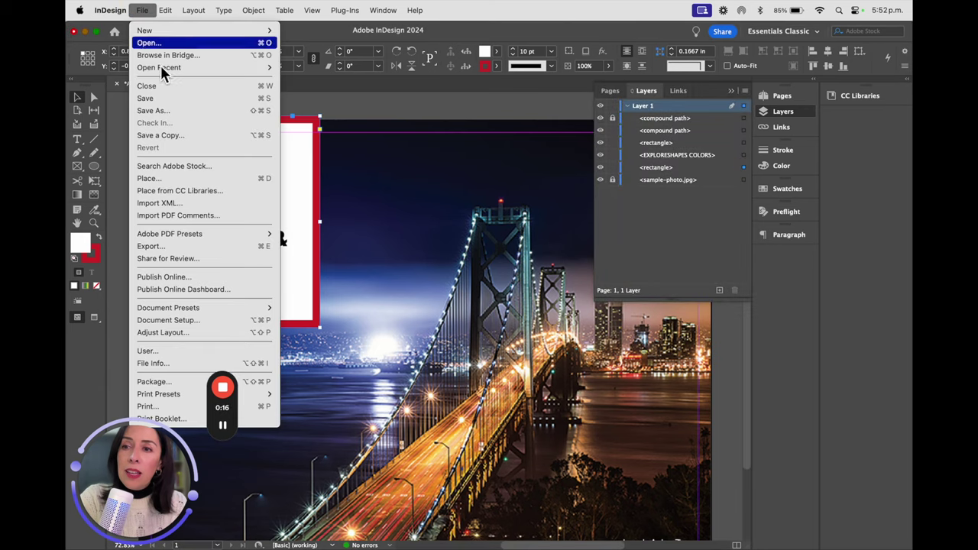
left_click(141, 10)
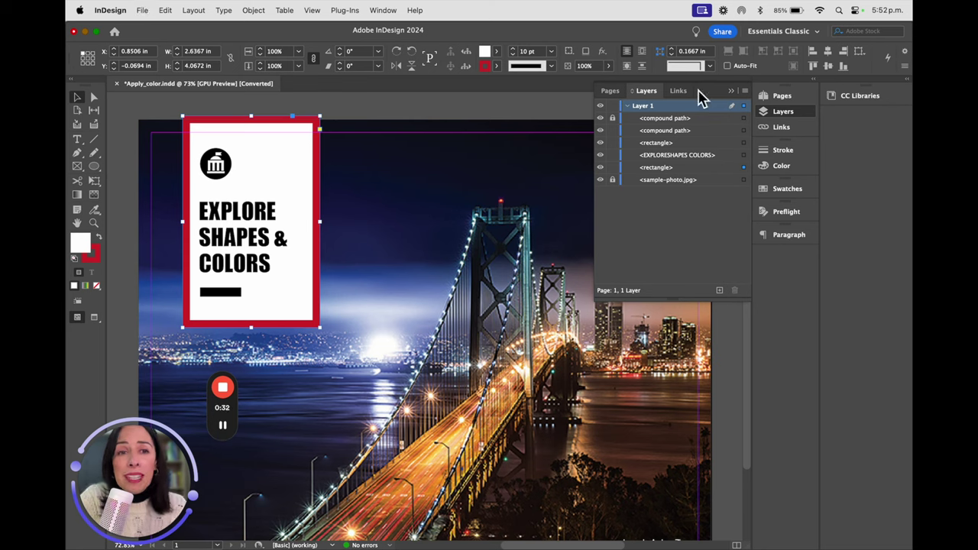
left_click(732, 91)
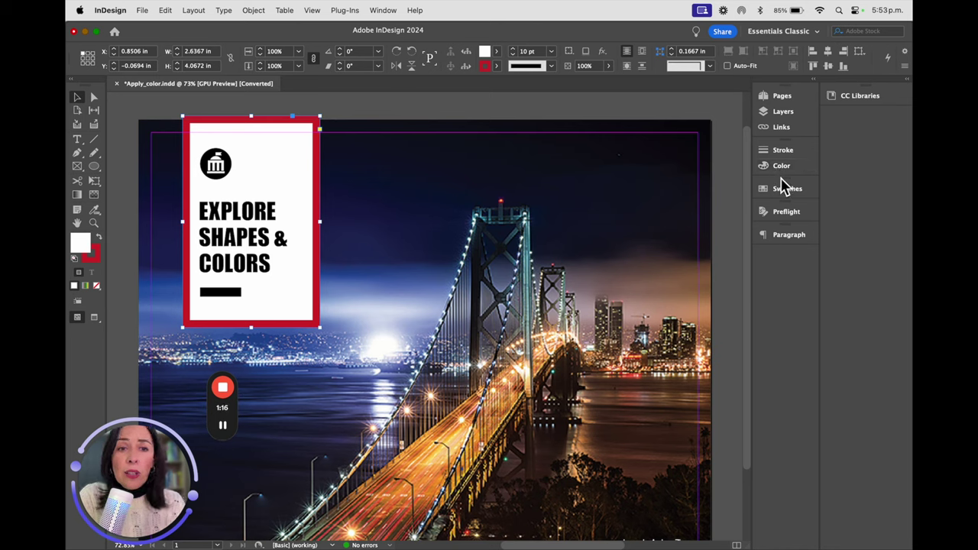
left_click(385, 13)
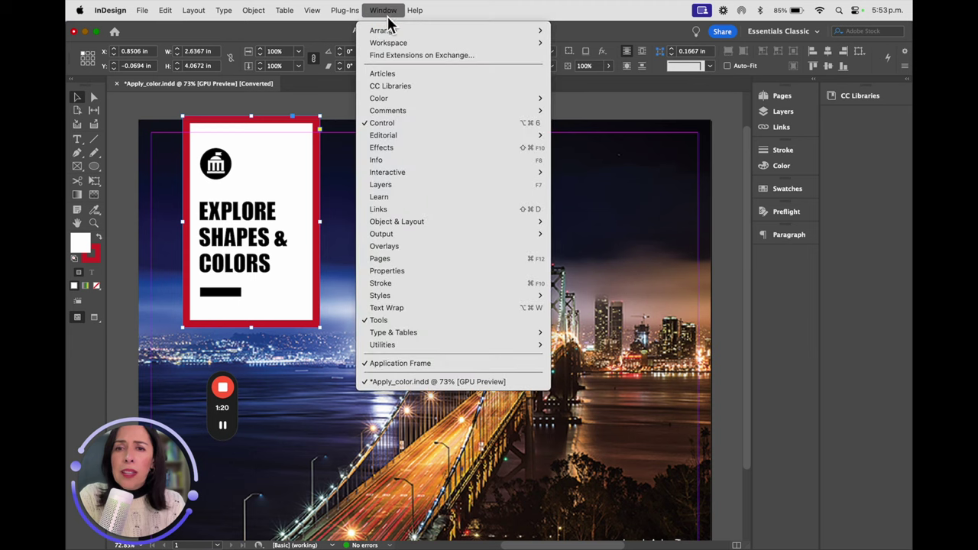
mouse_move(422, 98)
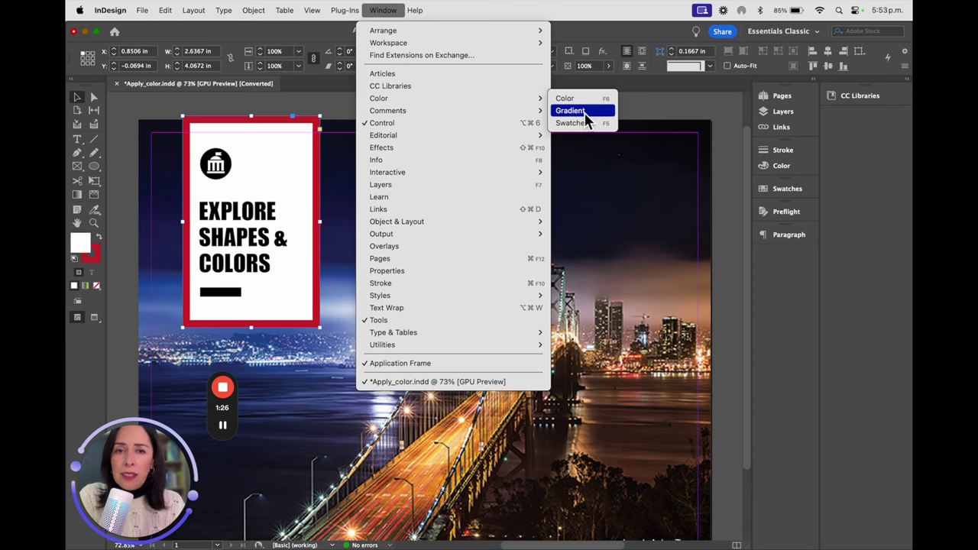
left_click(382, 11)
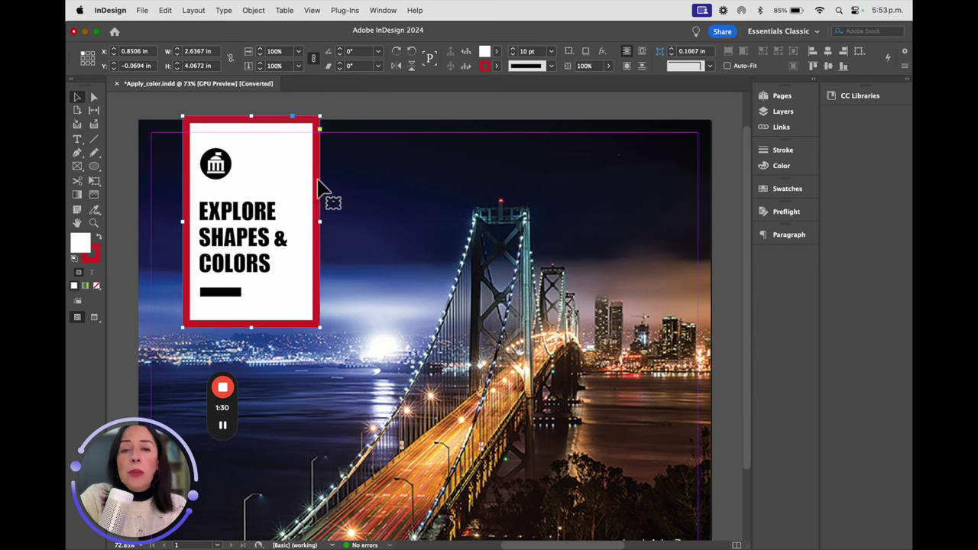
Deselect all objects, open the Color Picker for the fill and choose the light peach colour ffd6b9
left_click(383, 108)
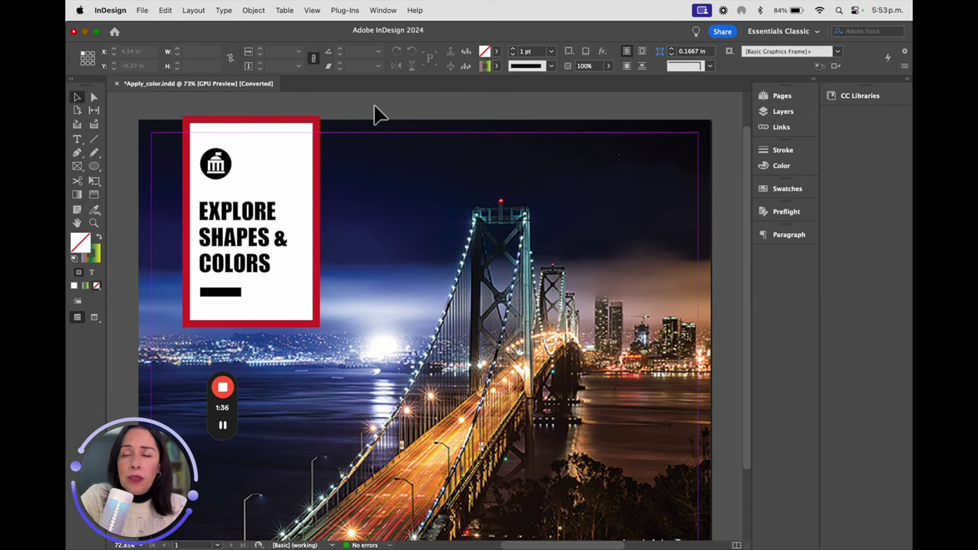
double_click(84, 249)
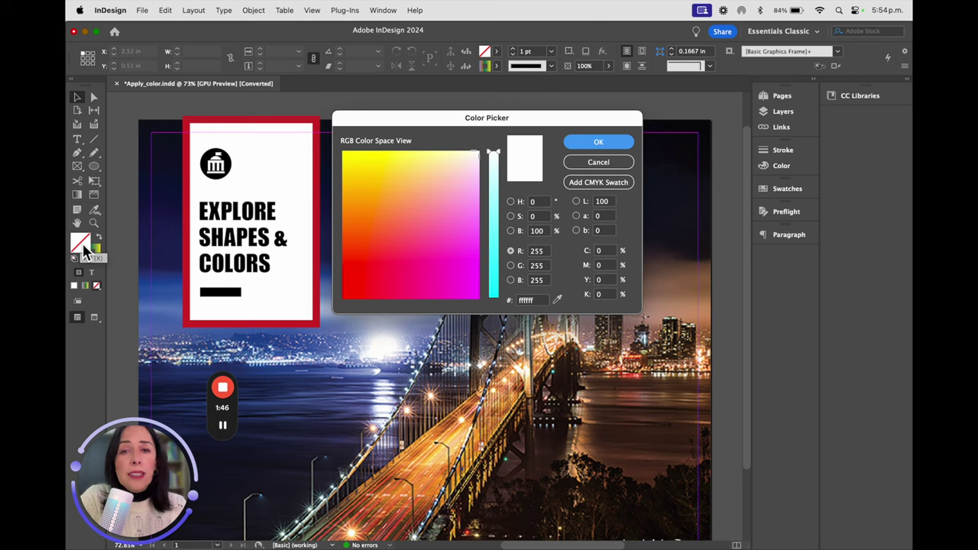
left_click(420, 203)
mouse_move(420, 201)
left_mouse_down()
mouse_move(405, 165)
mouse_move(417, 255)
mouse_move(452, 165)
mouse_move(444, 184)
left_mouse_up()
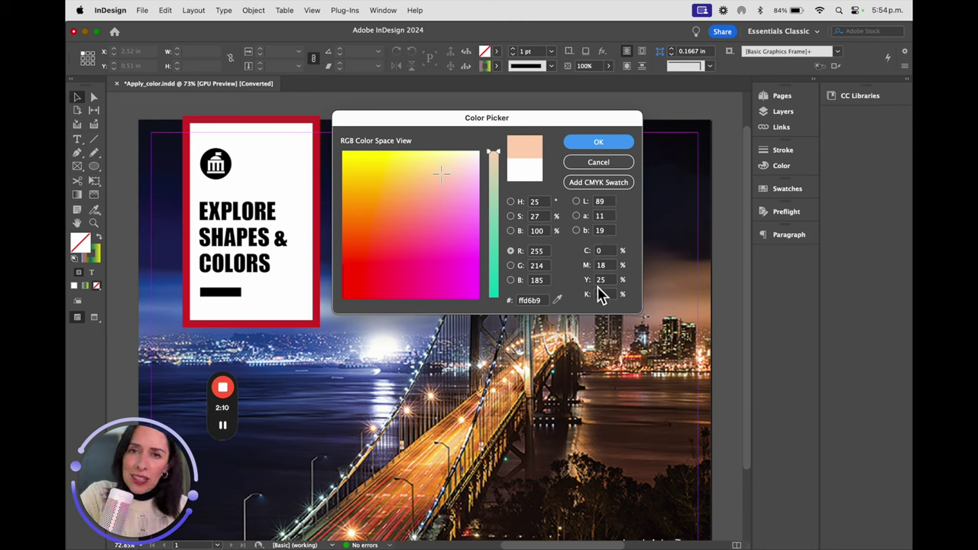
Try to sample a colour from the screen with the Color Picker's eyedropper, denying the screen recording request
left_click_drag(553, 121, 642, 121)
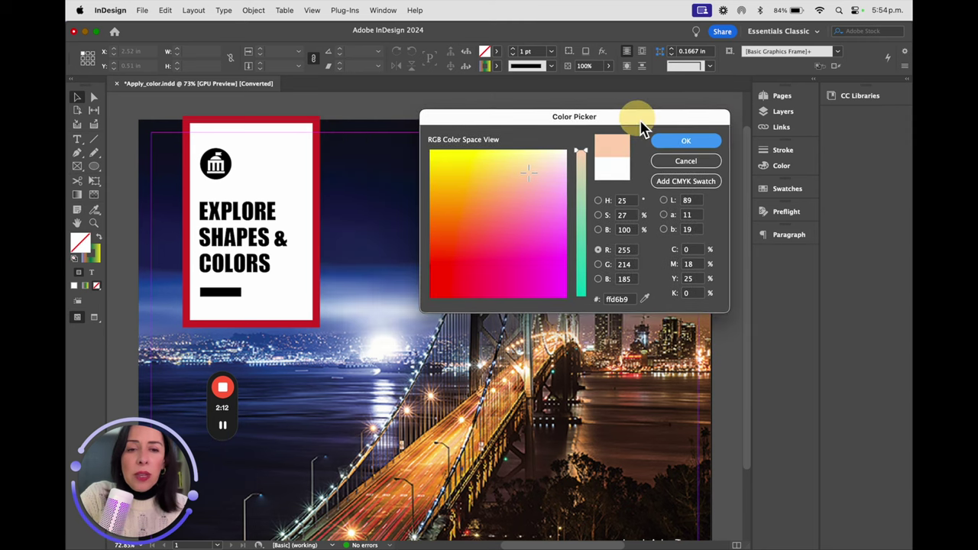
left_click(643, 300)
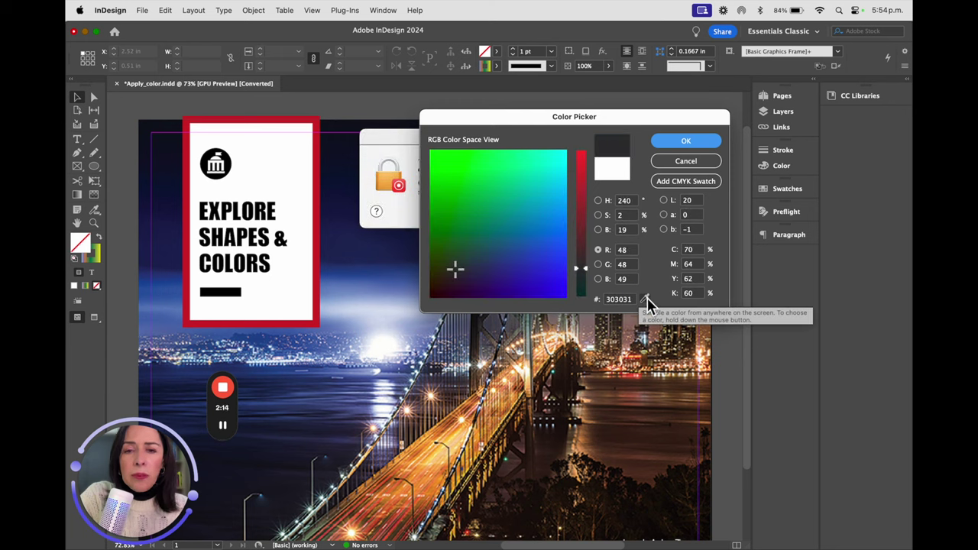
left_click_drag(493, 129, 414, 243)
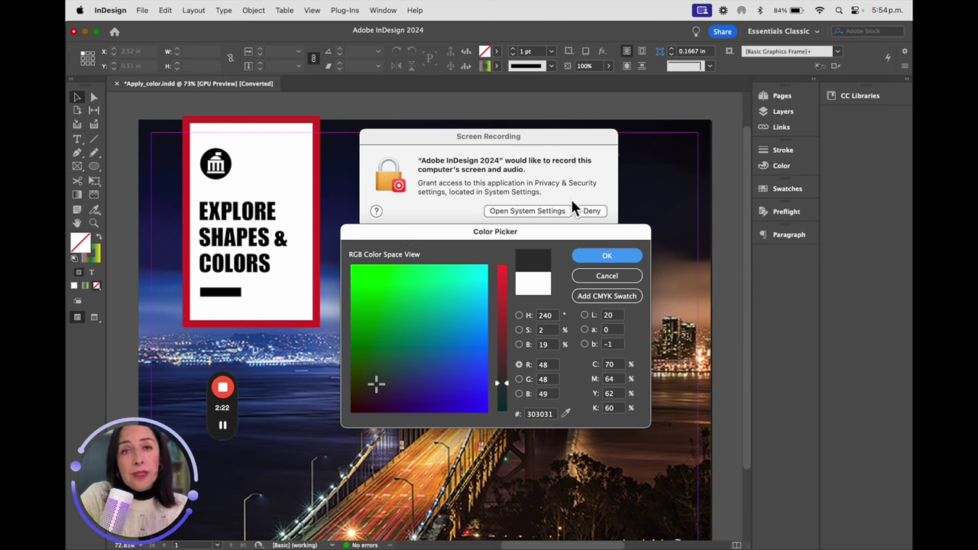
left_click(592, 214)
left_click_drag(601, 247, 669, 111)
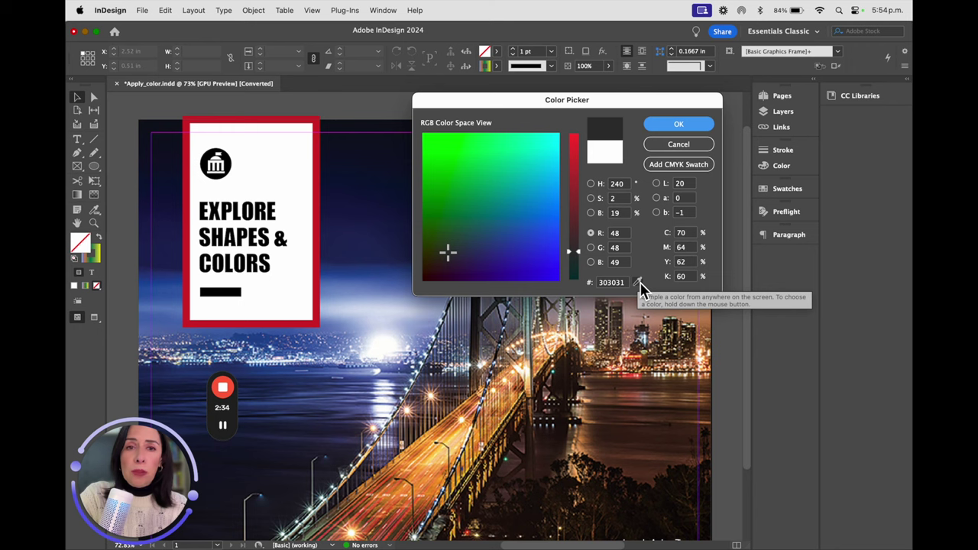
Choose the turquoise colour 30e4d8 and add it as a CMYK swatch, then show the document's swatches with the Exercise group collapsed
left_click(497, 160)
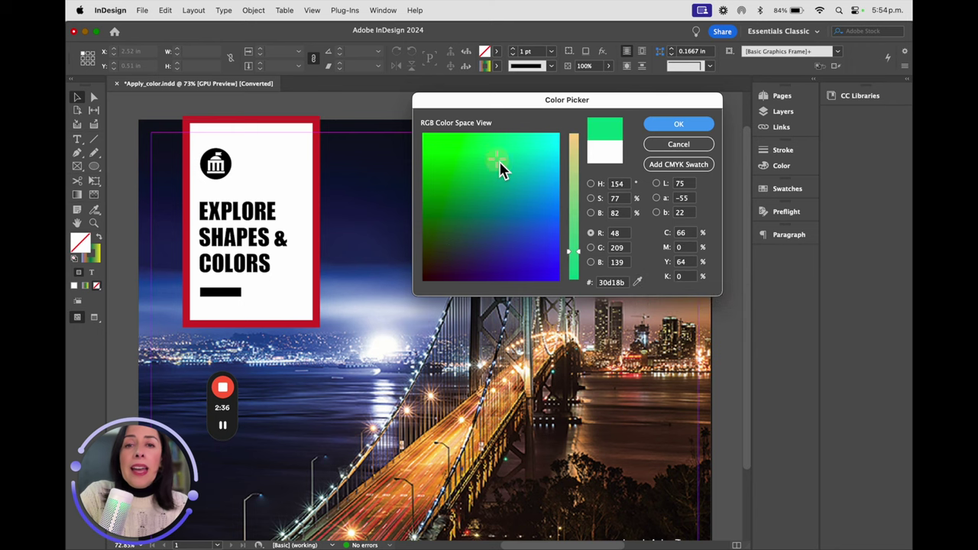
left_click(537, 146)
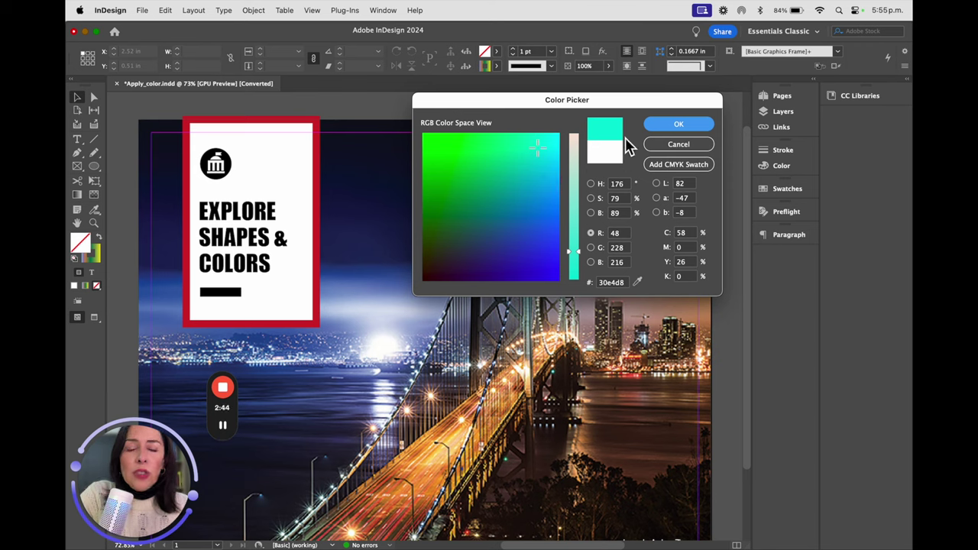
left_click(690, 175)
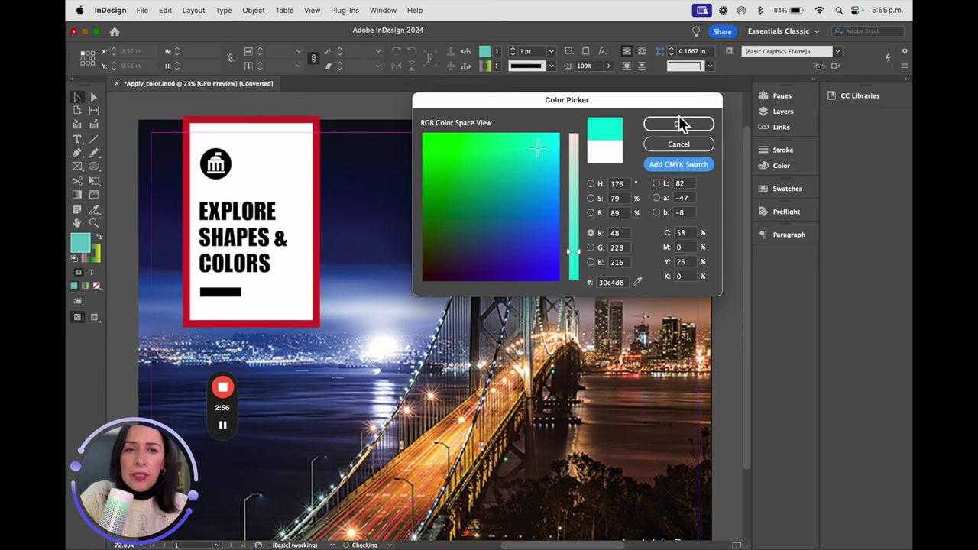
left_click(680, 123)
left_click(793, 191)
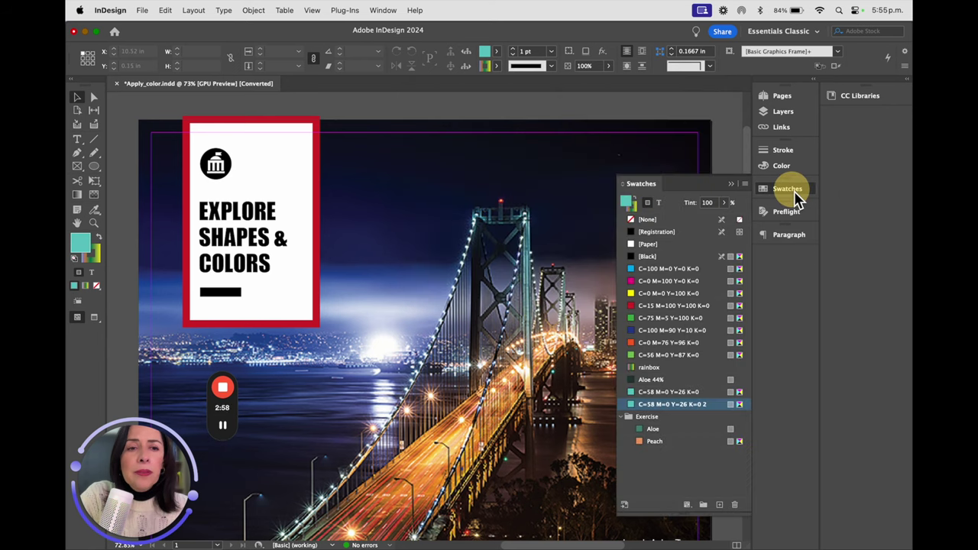
left_click(625, 416)
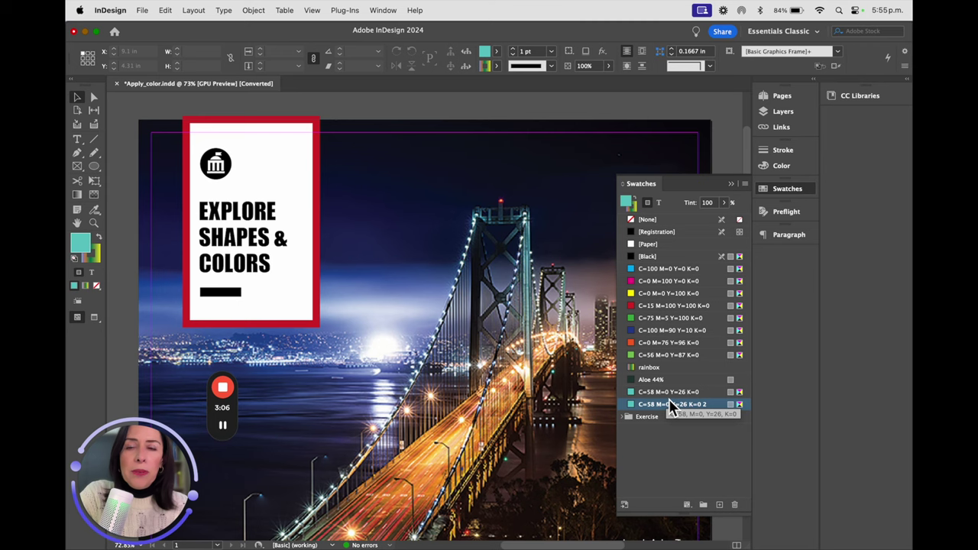
Set the default fill to the magenta colour c6357a and add it as a CMYK swatch
double_click(84, 245)
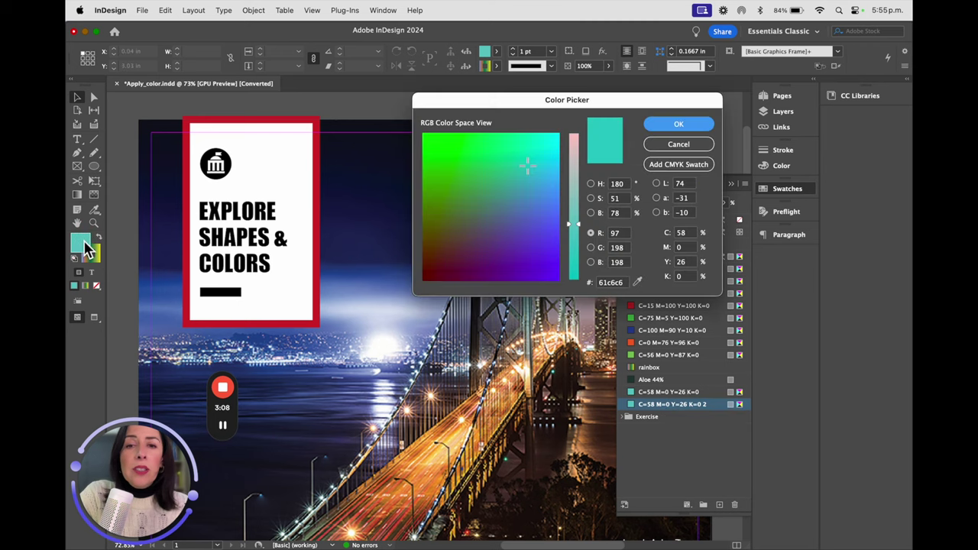
left_click(541, 241)
left_click(502, 220)
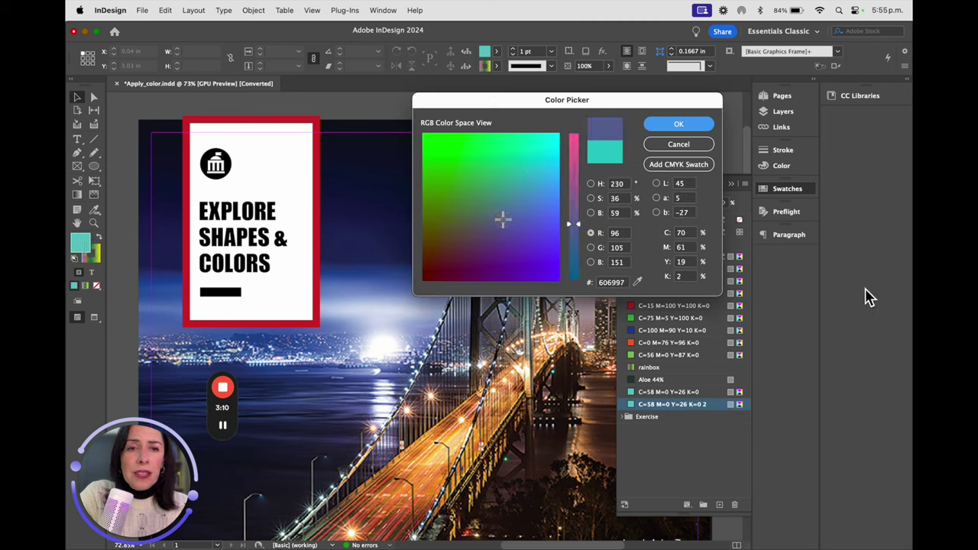
left_click(534, 208)
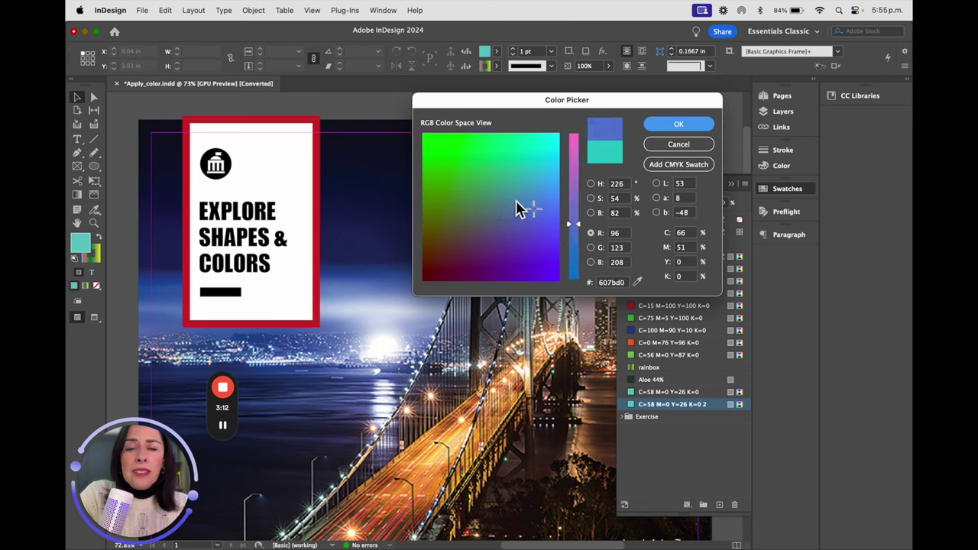
left_click(573, 166)
left_click(529, 143)
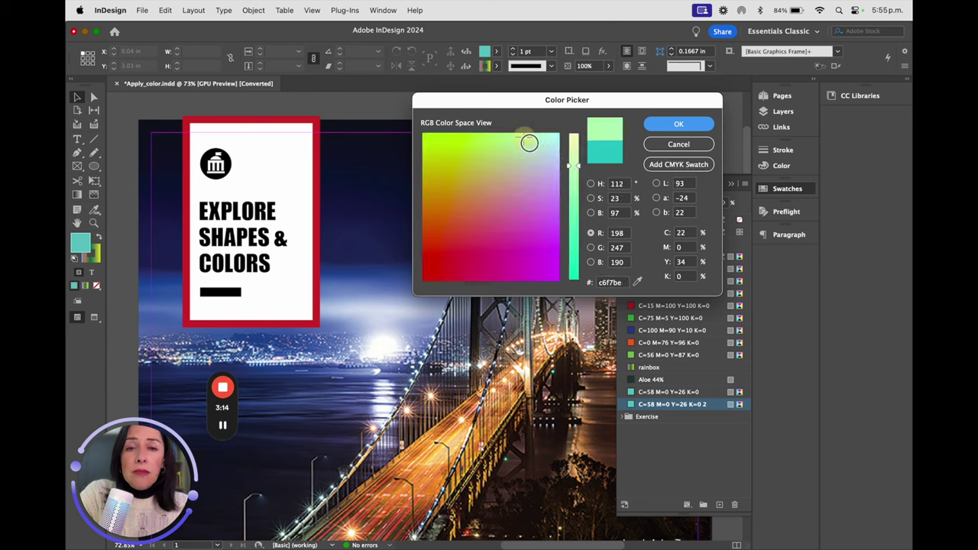
left_click(476, 227)
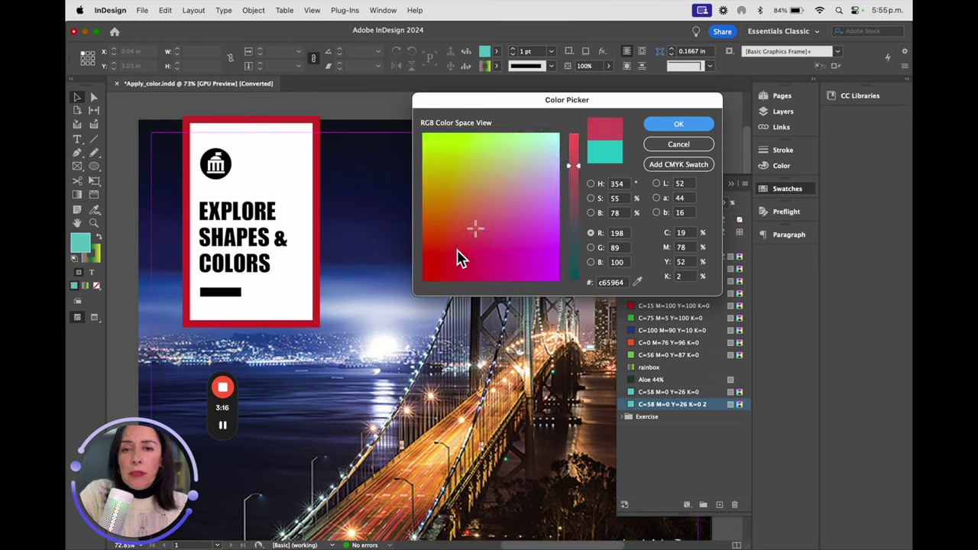
left_click(453, 246)
left_click(486, 249)
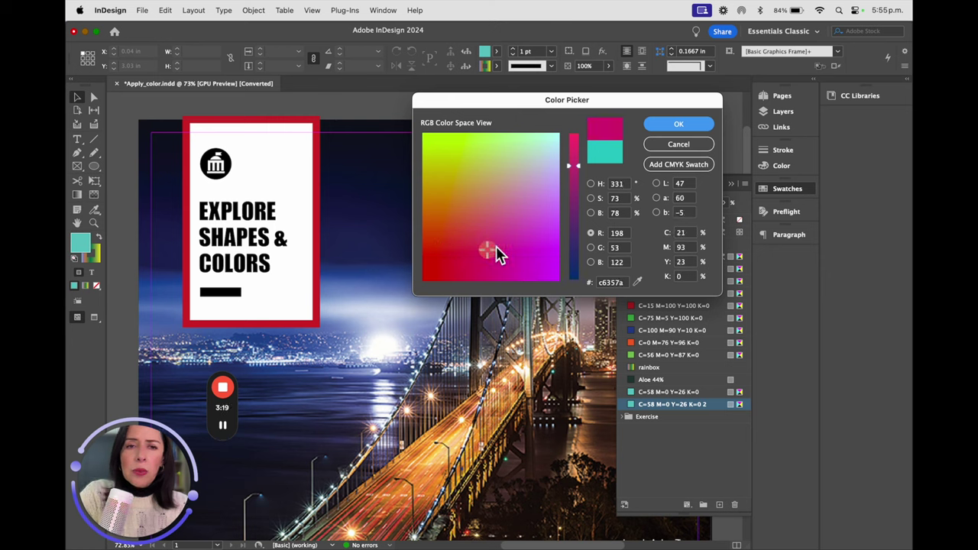
left_click(693, 164)
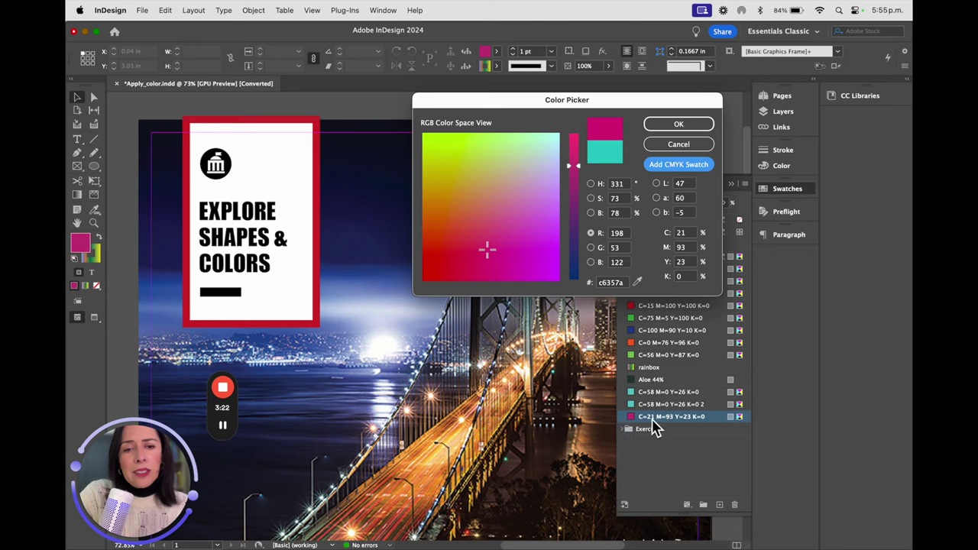
left_click(676, 125)
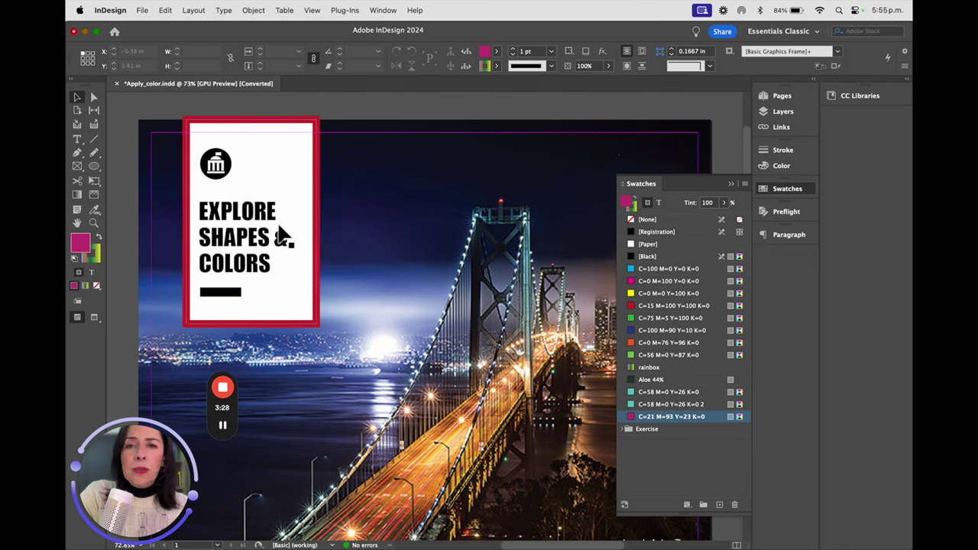
left_click(484, 66)
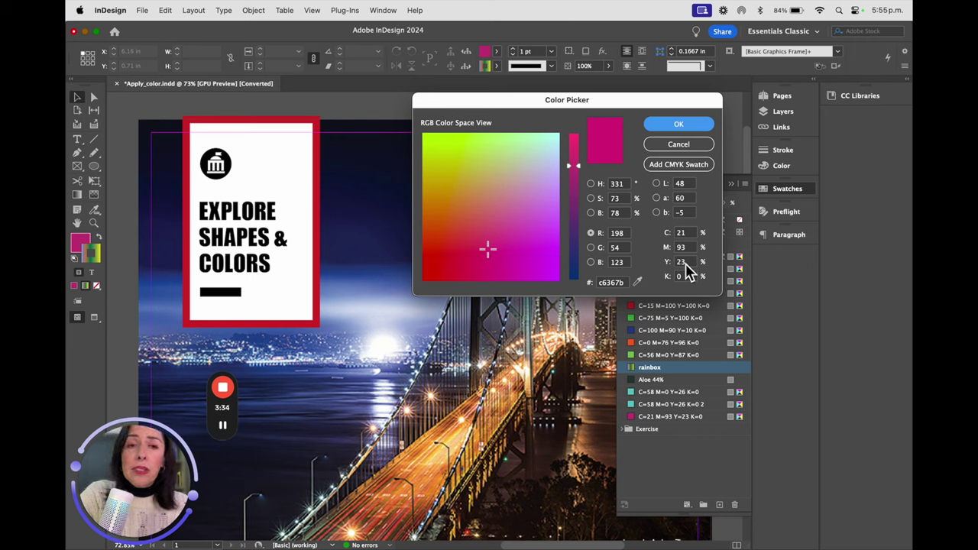
left_click(674, 144)
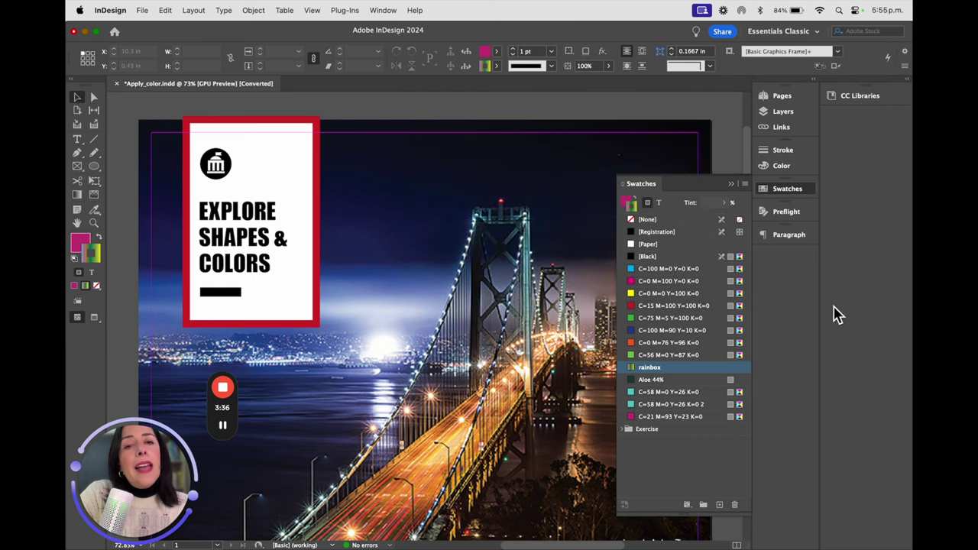
left_click(731, 184)
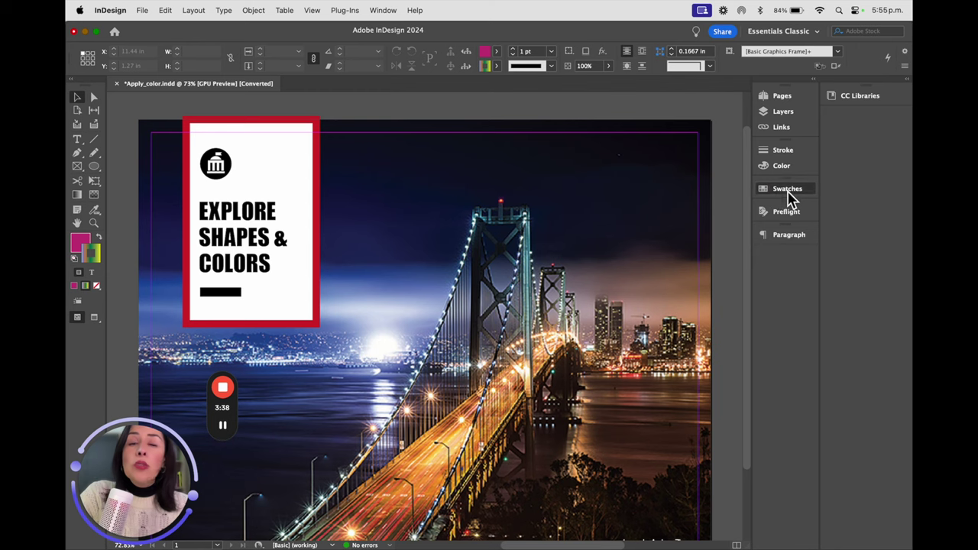
left_click(788, 194)
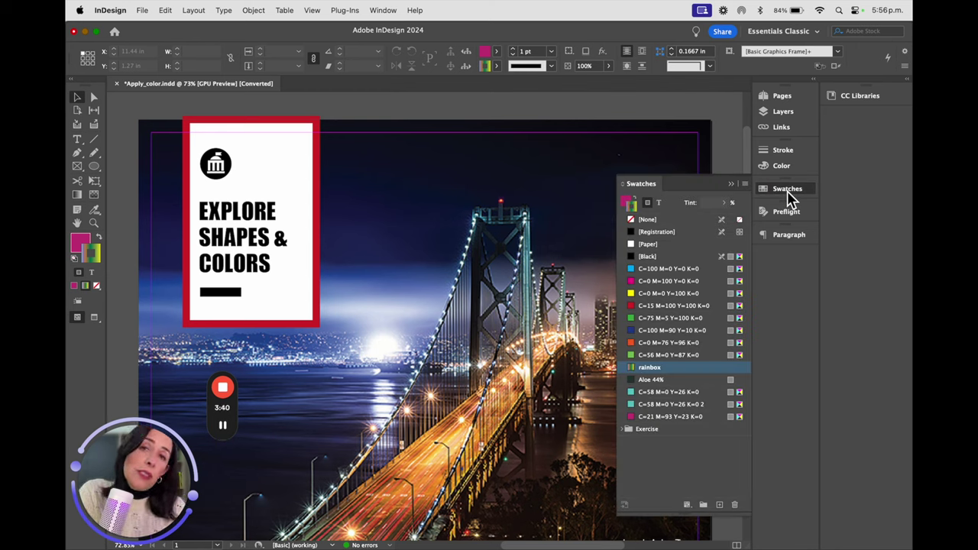
Fill the rectangular frame behind the title text with the cyan swatch C=100 M=0 Y=0 K=0
left_click(290, 135)
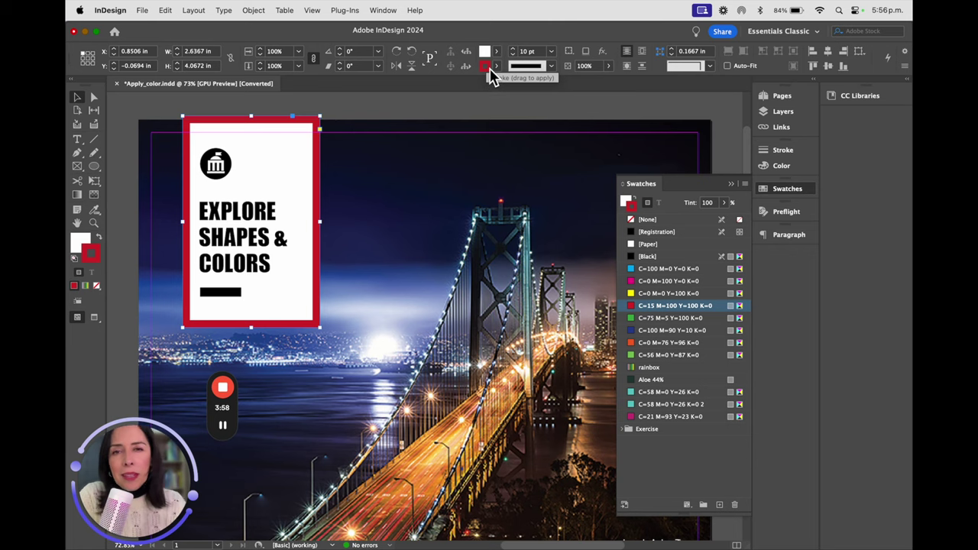
mouse_move(491, 74)
left_mouse_down()
mouse_move(302, 156)
mouse_move(502, 70)
mouse_move(301, 267)
mouse_move(258, 148)
mouse_move(321, 157)
left_mouse_up()
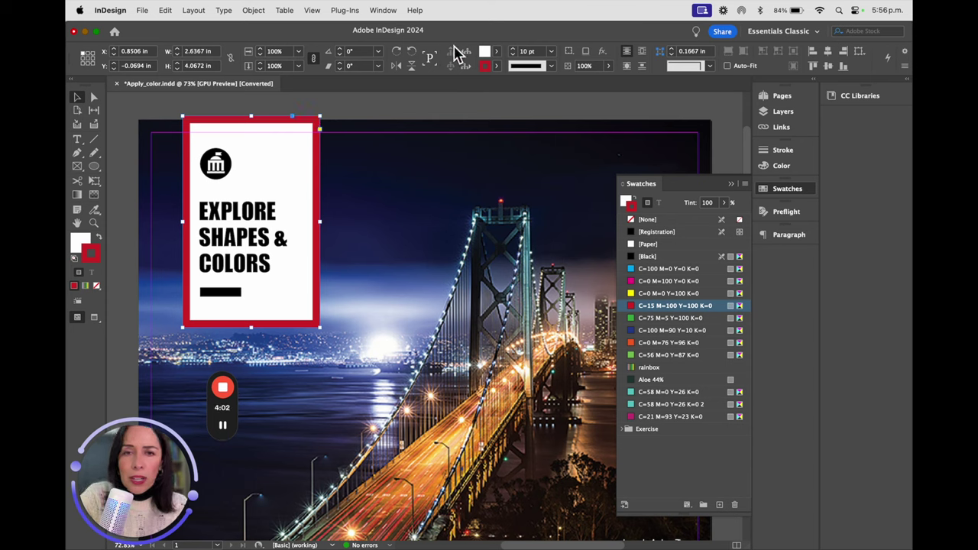
left_click(496, 52)
left_click(413, 136)
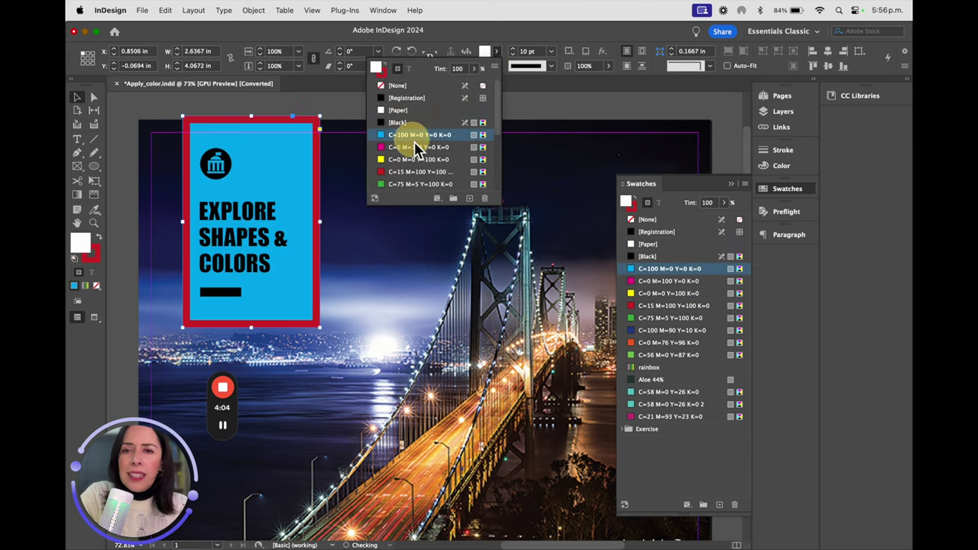
Swap the fill and stroke colours of the rectangle behind the title, and set its stroke to yellow C=0 M=0 Y=100 K=0
scroll(424, 175, "down", 2)
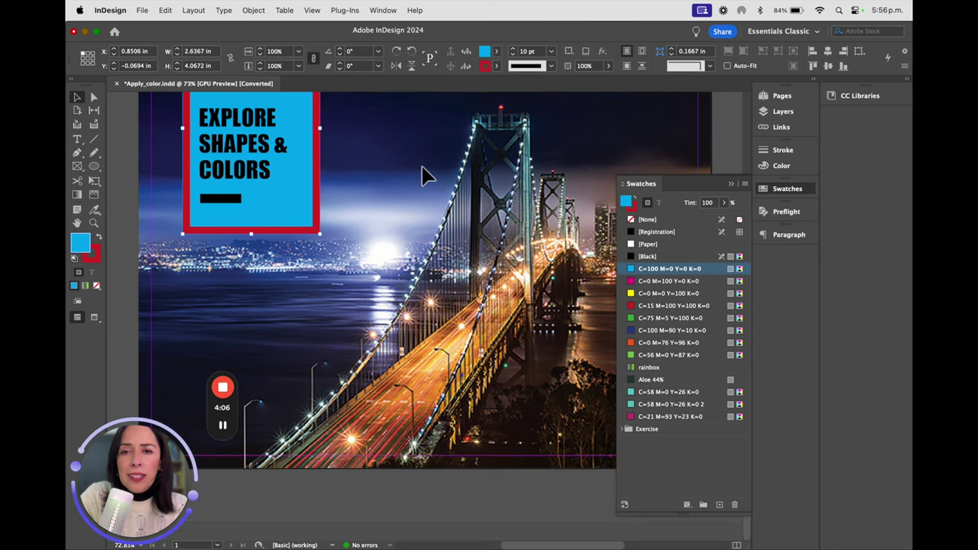
scroll(421, 175, "up", 3)
left_click(496, 52)
mouse_move(499, 114)
left_mouse_down()
mouse_move(493, 187)
mouse_move(495, 116)
left_mouse_up()
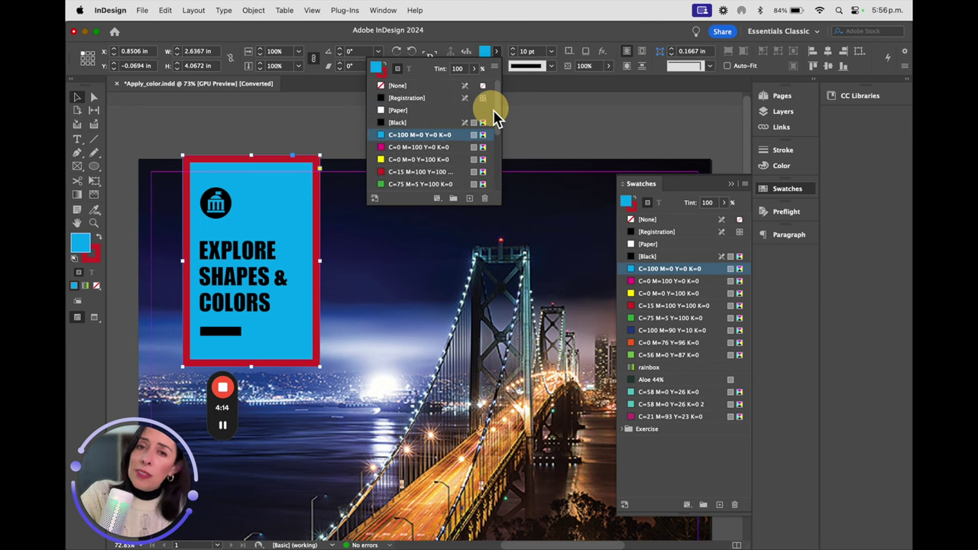
left_click(390, 69)
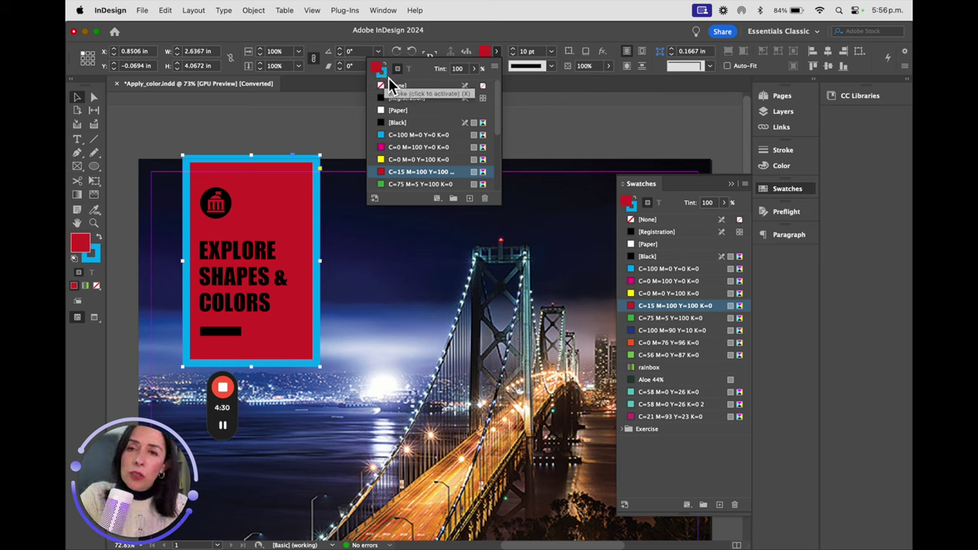
left_click(387, 78)
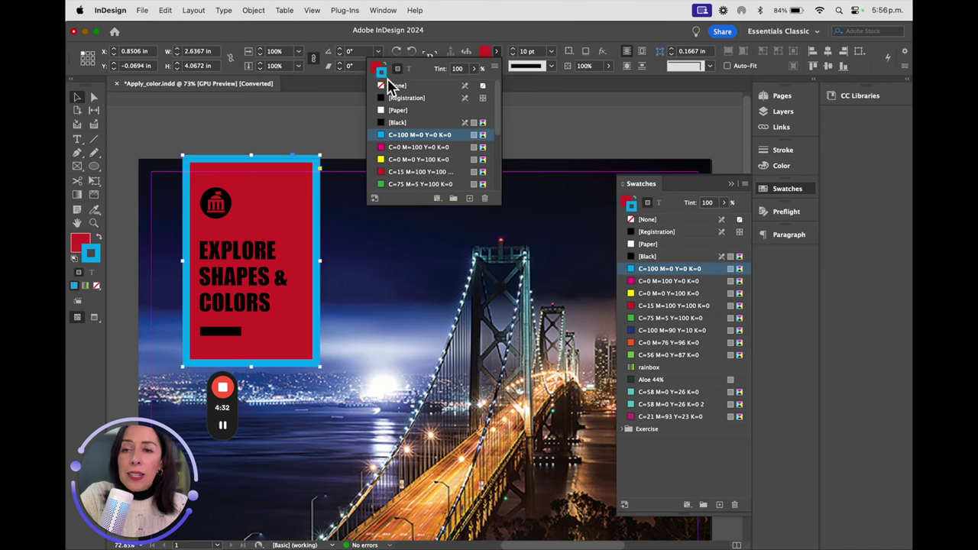
left_click(399, 160)
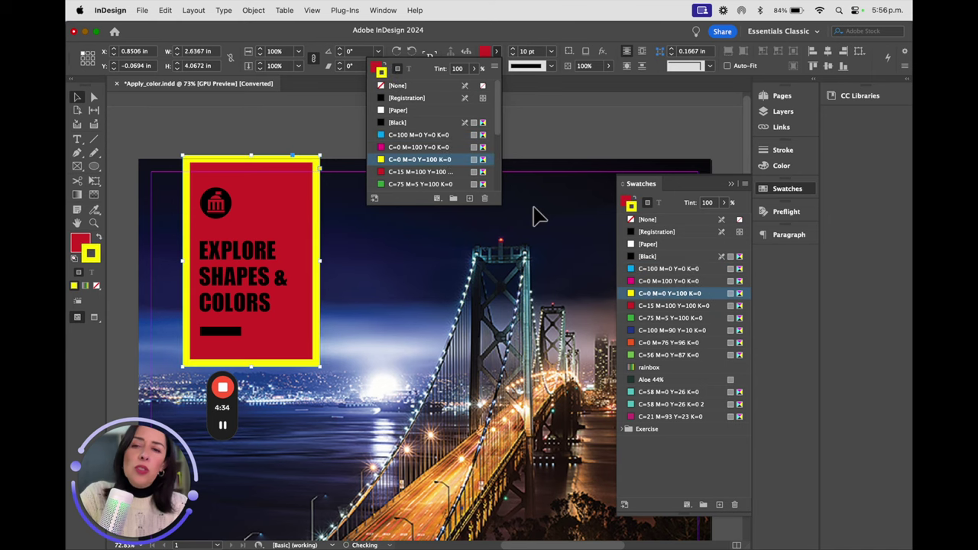
left_click(563, 118)
Try moving the title text frame up within the rectangle, and undo the move
left_click(258, 272)
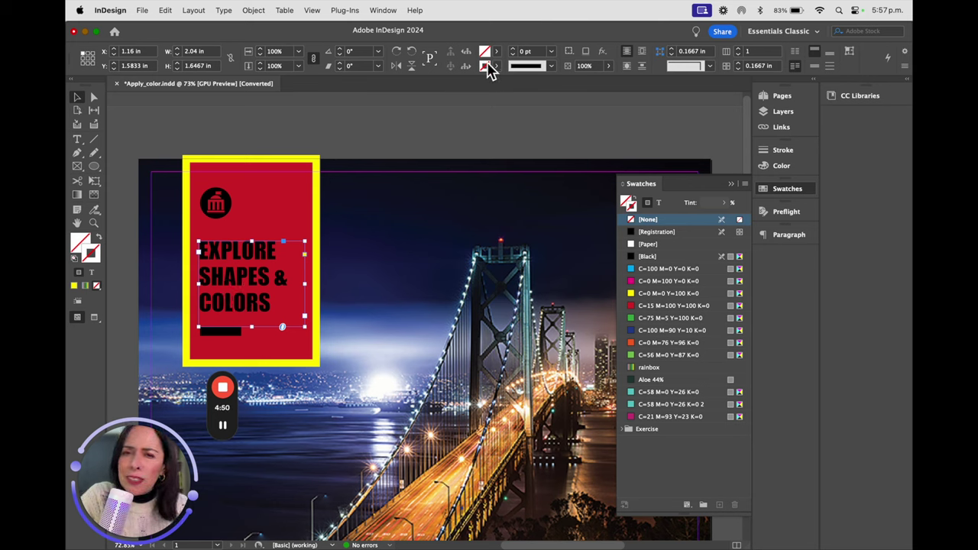
left_click_drag(247, 279, 245, 258)
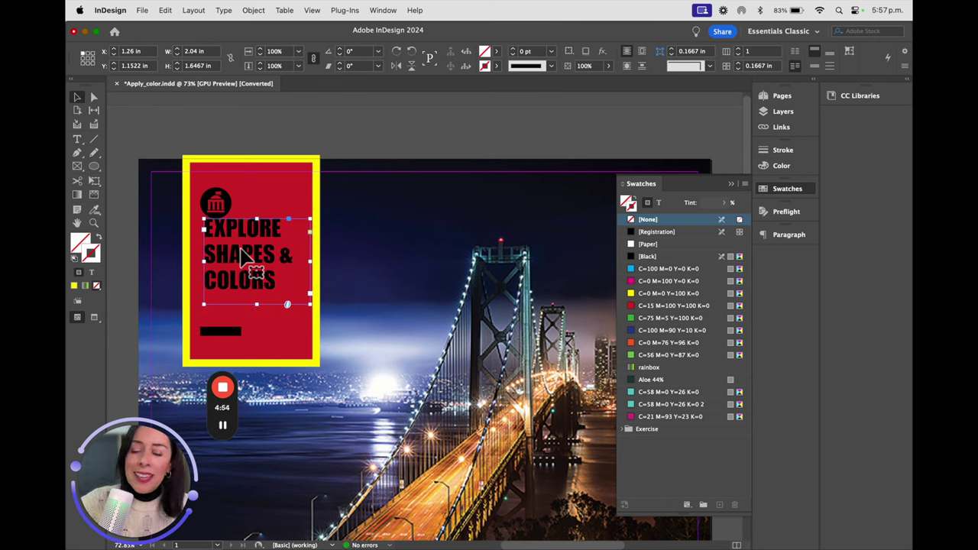
key("super+z")
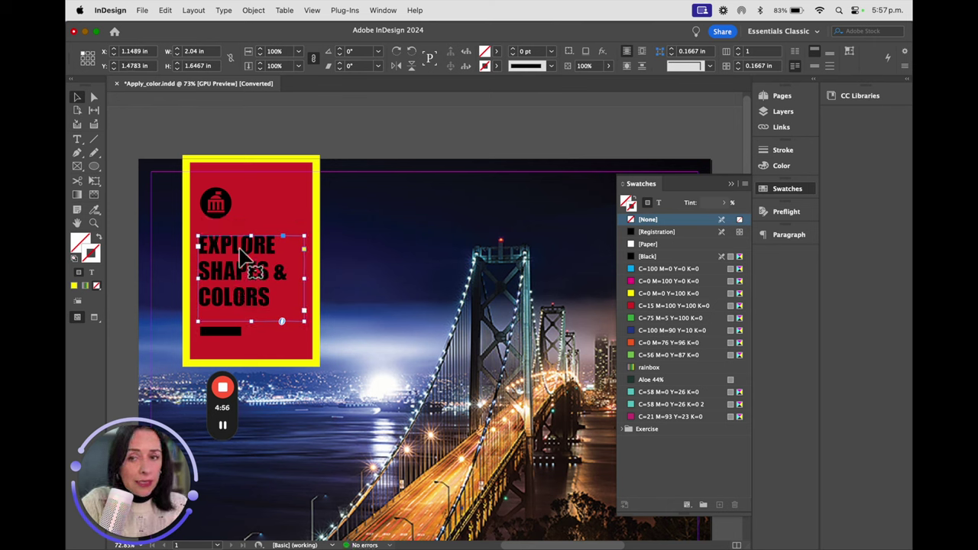
Try filling the title text frame with the [Paper] swatch, and undo the fill
left_click(497, 52)
left_click(397, 113)
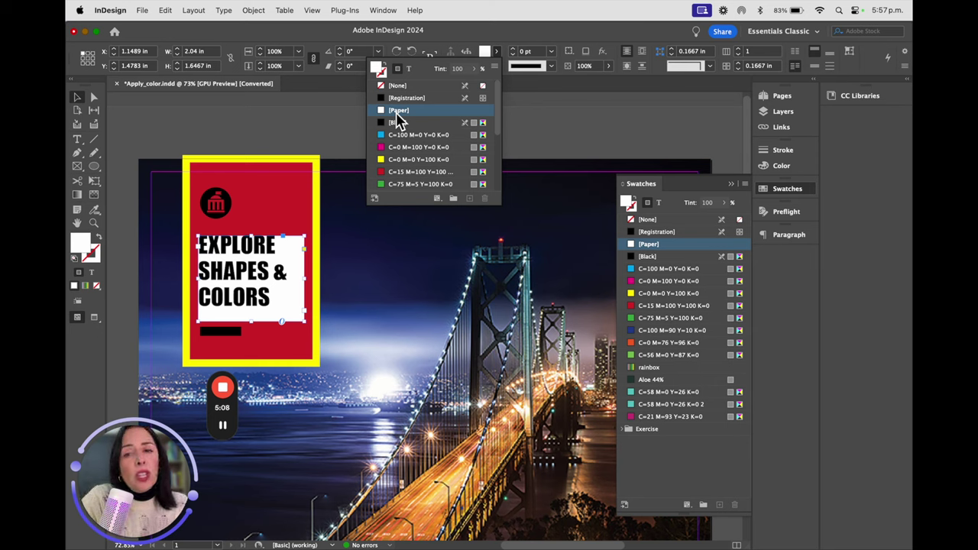
left_click(316, 118)
key("super+z")
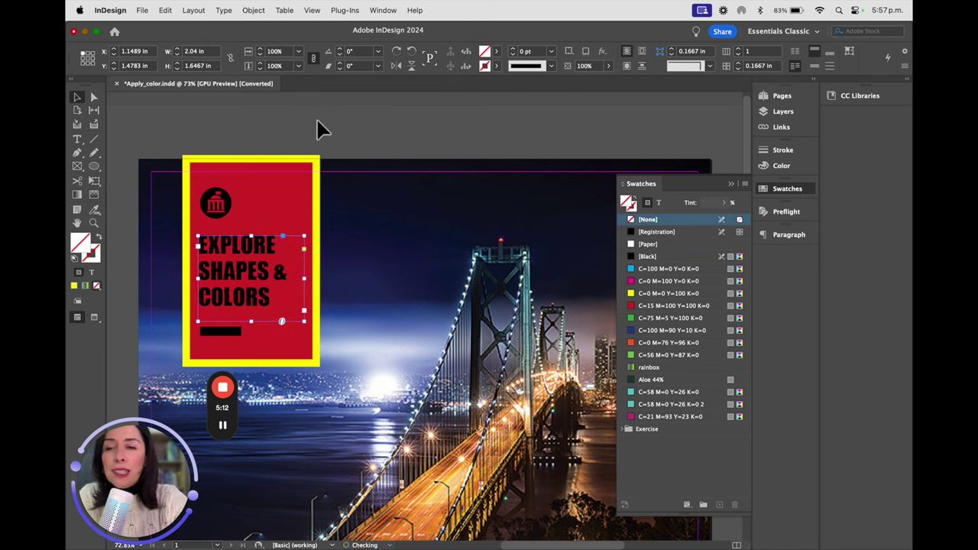
Select all the characters of the title EXPLORE SHAPES & COLORS and set the text fill to [Paper]
double_click(246, 260)
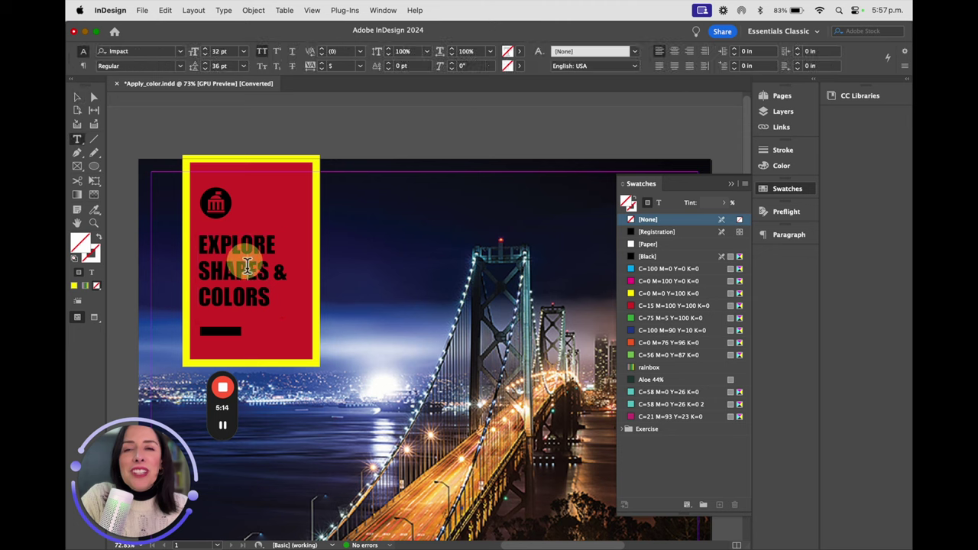
left_click_drag(270, 302, 193, 243)
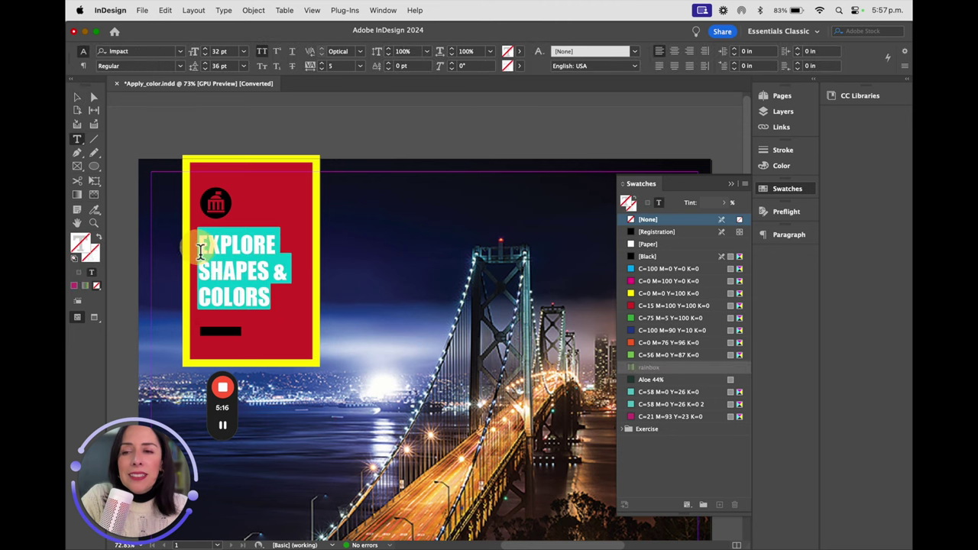
left_click(519, 52)
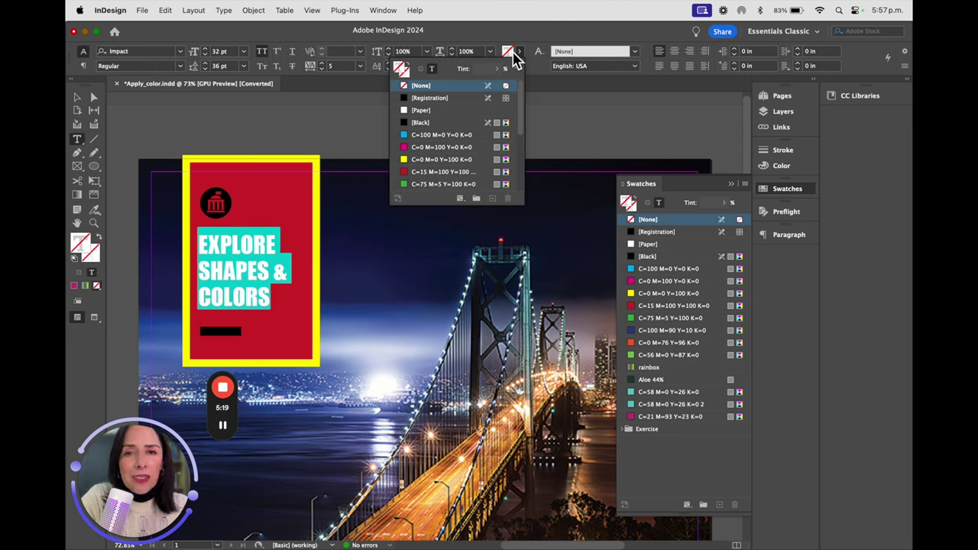
left_click(420, 110)
left_click(76, 97)
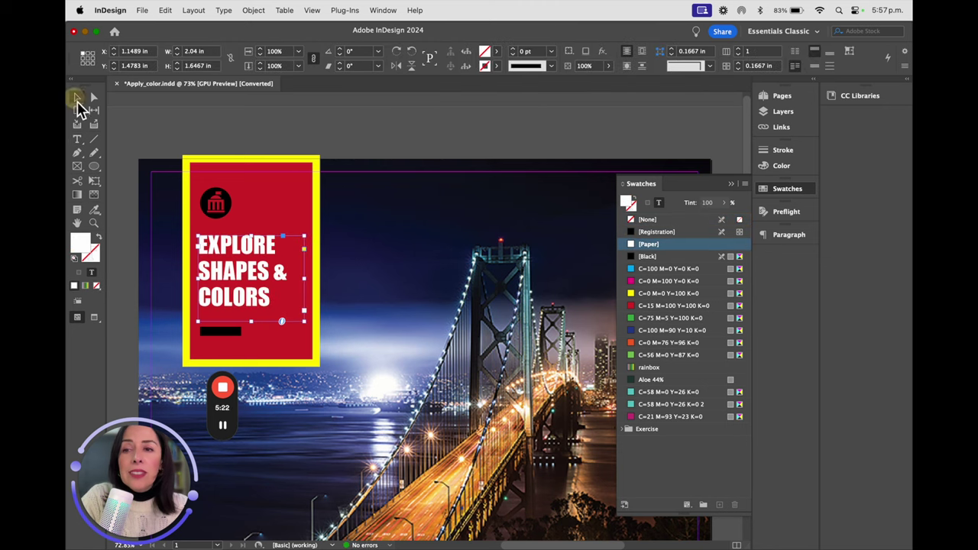
Set the text fill of the word EXPLORE in the title to [Black]
double_click(234, 243)
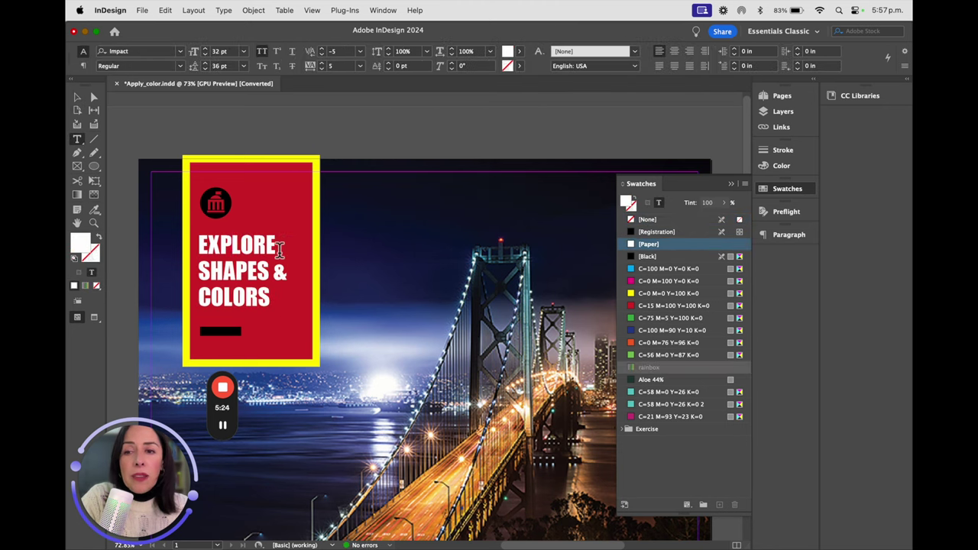
left_click_drag(278, 244, 186, 245)
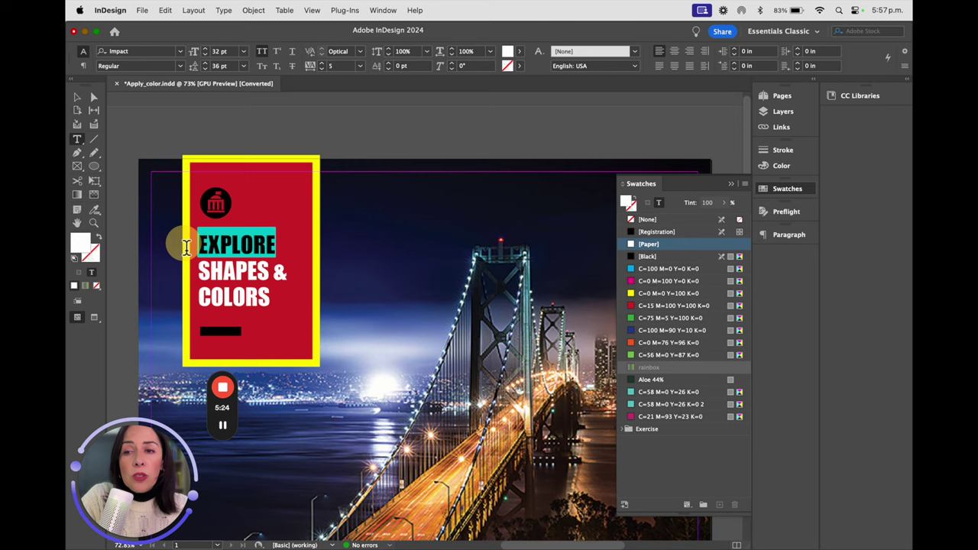
left_click(521, 53)
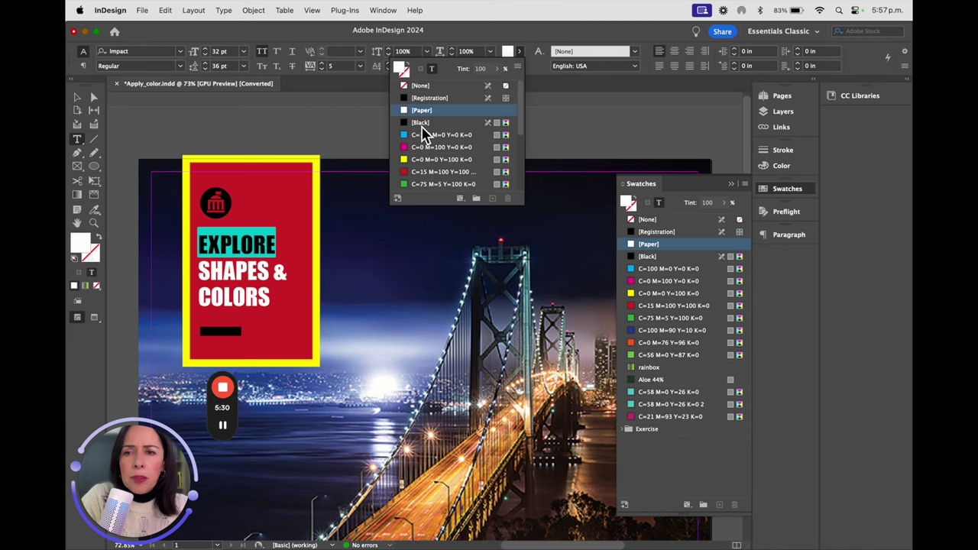
left_click(421, 123)
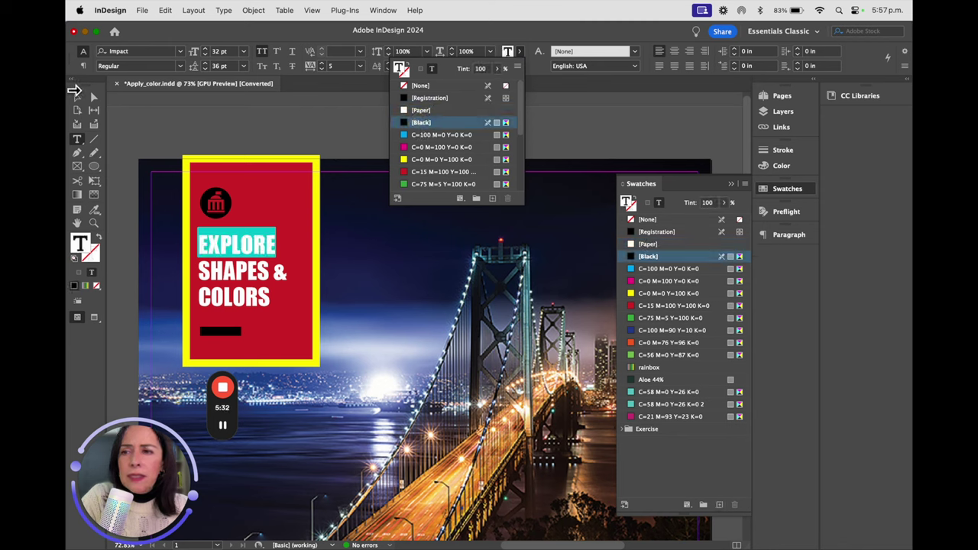
left_click(77, 96)
left_click(258, 135)
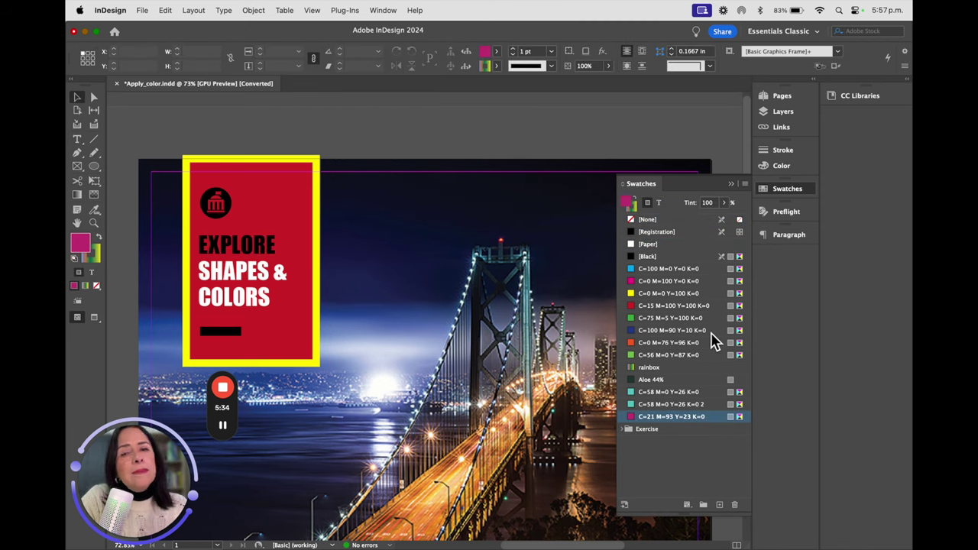
Fill the round building icon above the title with the yellow swatch C=0 M=0 Y=100 K=0
left_click(216, 203)
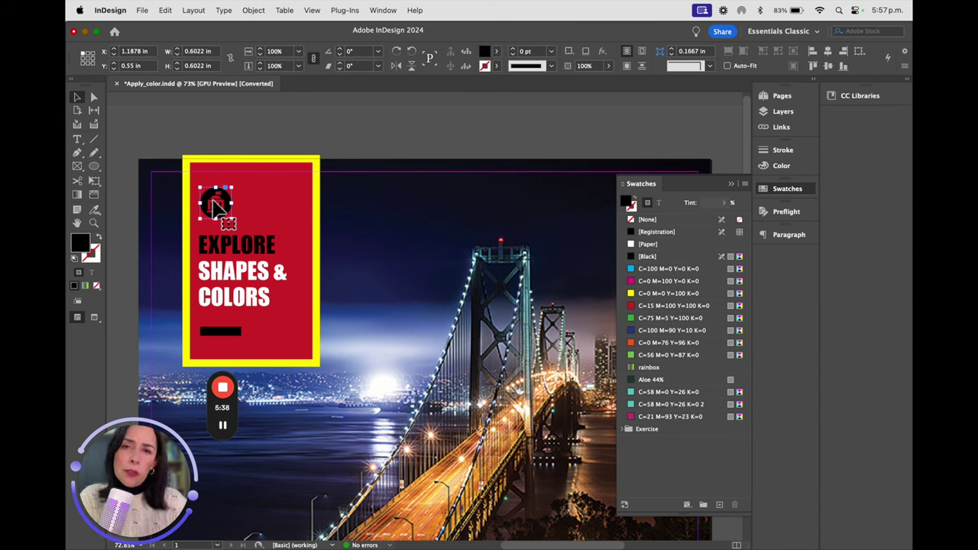
left_click(497, 51)
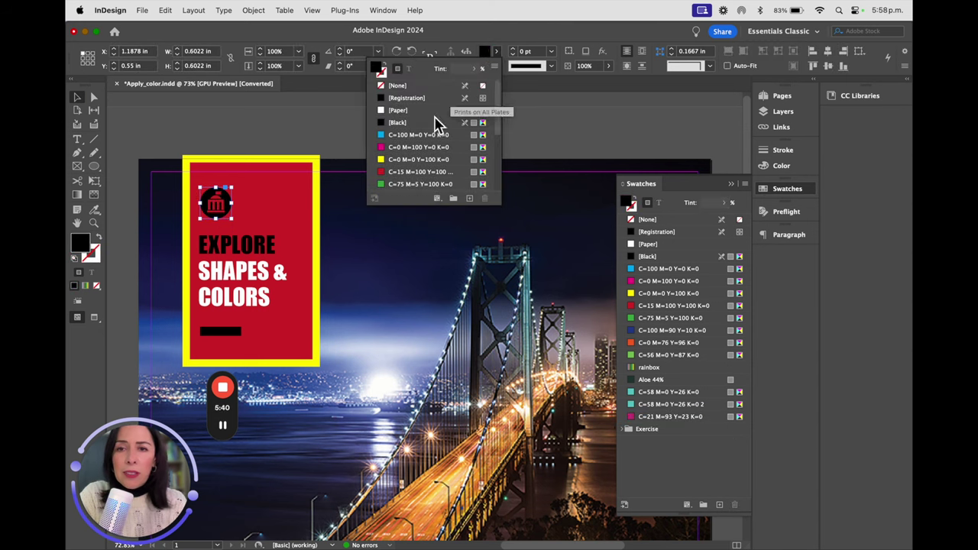
left_click(401, 159)
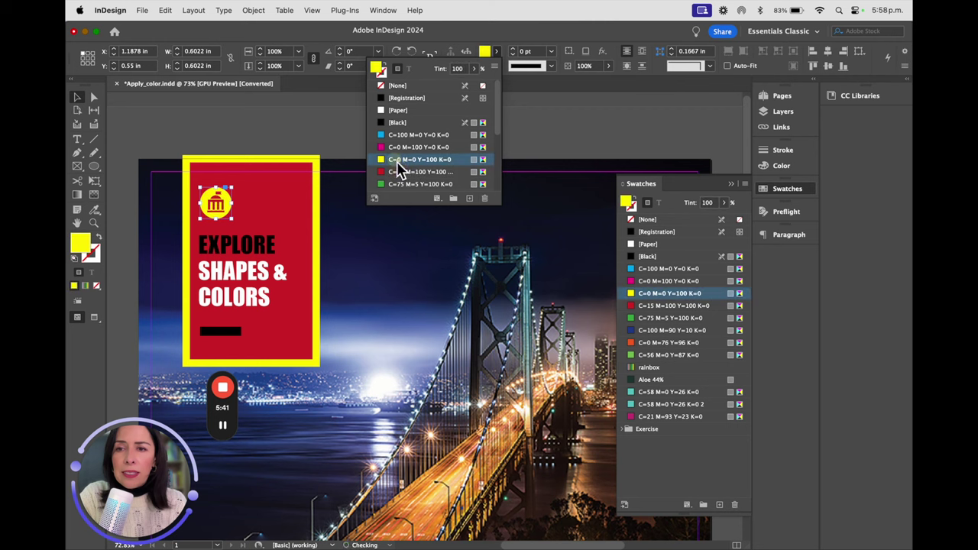
left_click(336, 121)
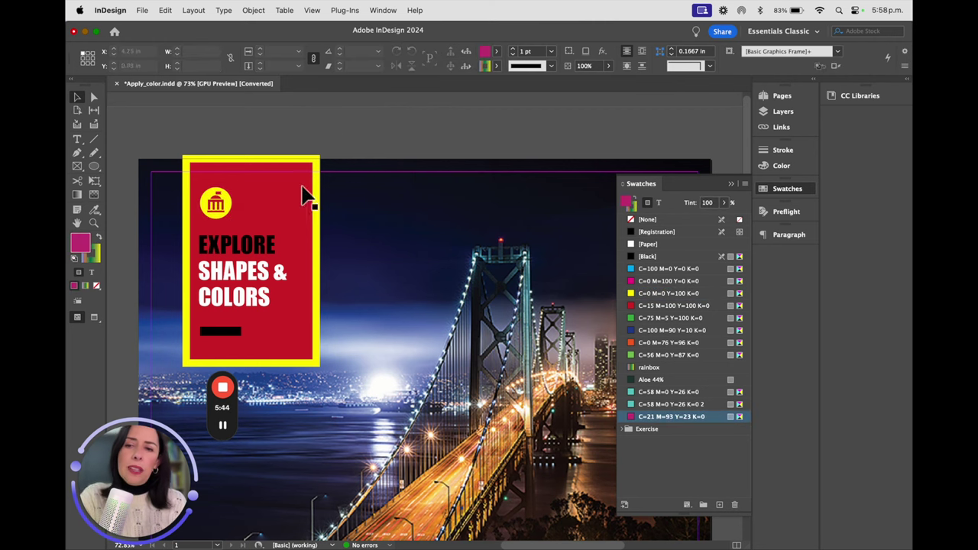
Review the whole page, the swatches available for the fill and the fill's Color Picker, without changing the colour
scroll(382, 311, "down", 3)
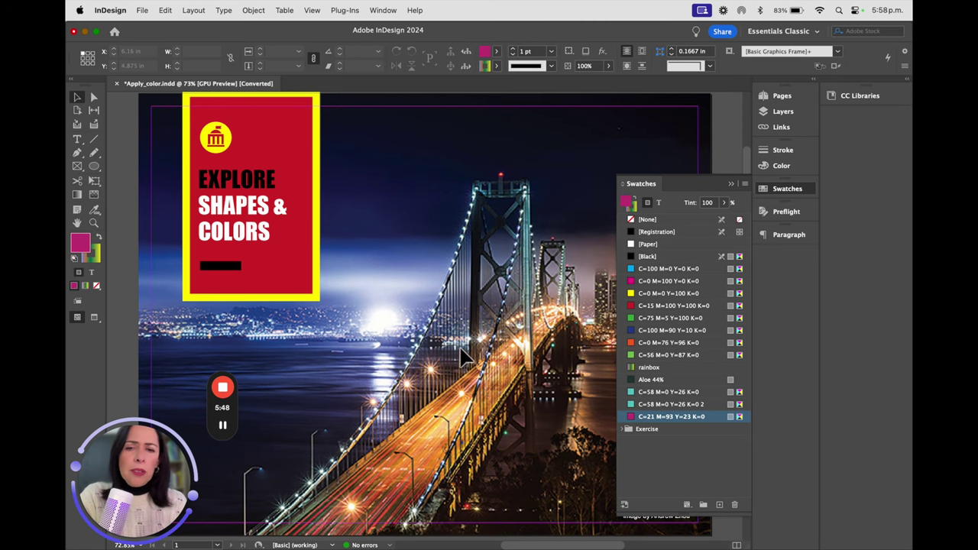
scroll(461, 353, "down", 3)
scroll(461, 353, "down", 2)
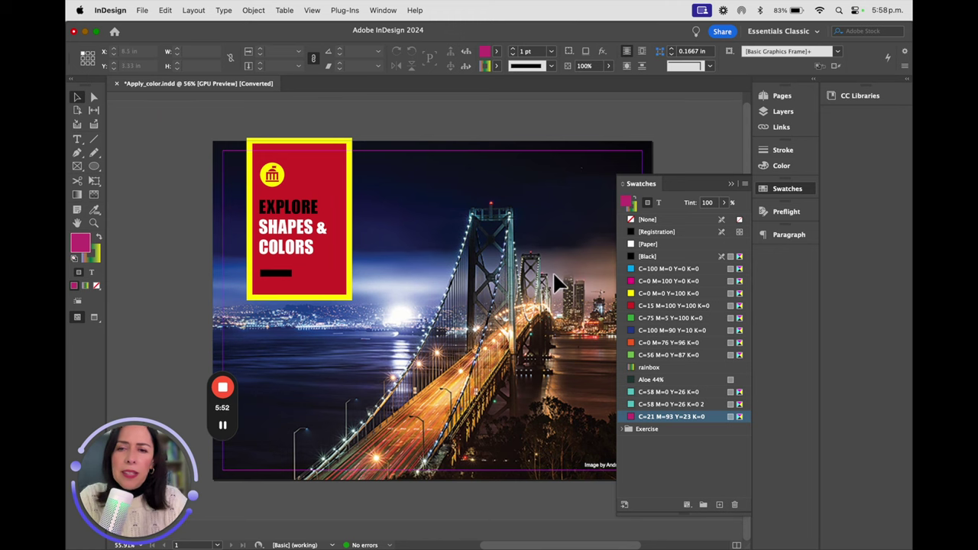
scroll(557, 283, "right", 3)
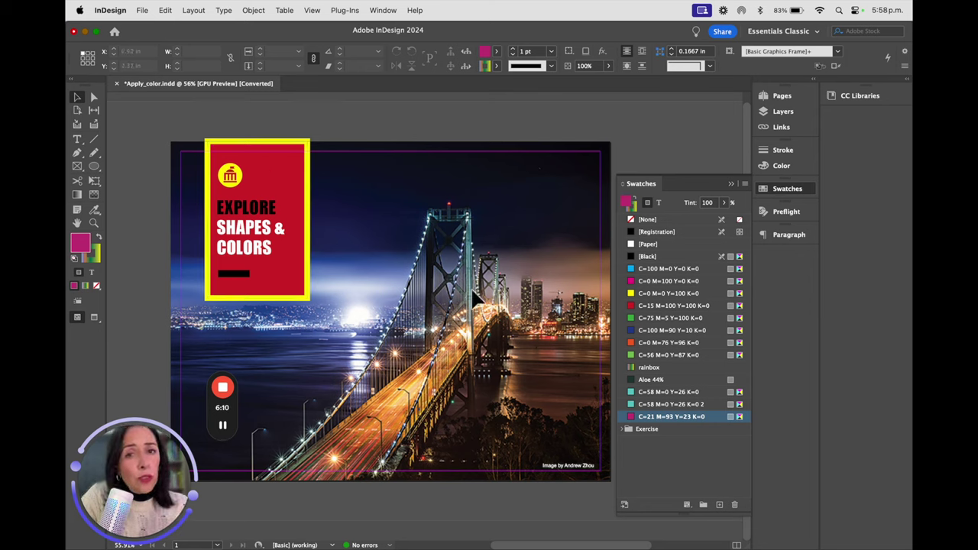
left_click(496, 51)
scroll(428, 170, "down", 1)
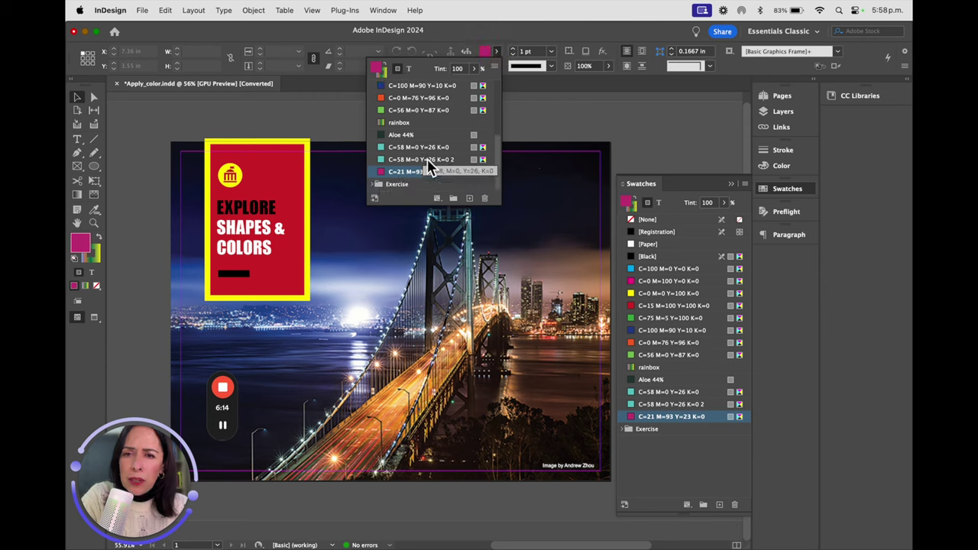
left_click(708, 189)
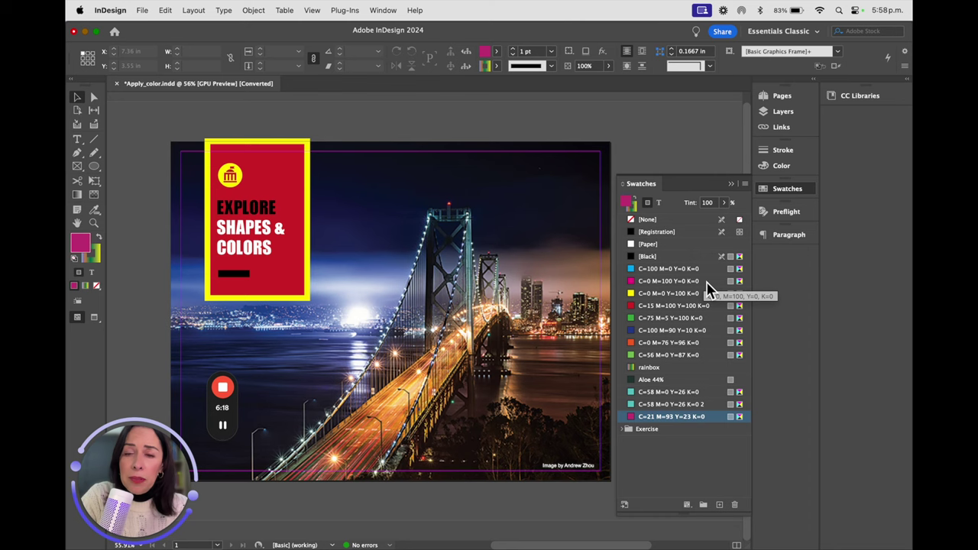
double_click(81, 243)
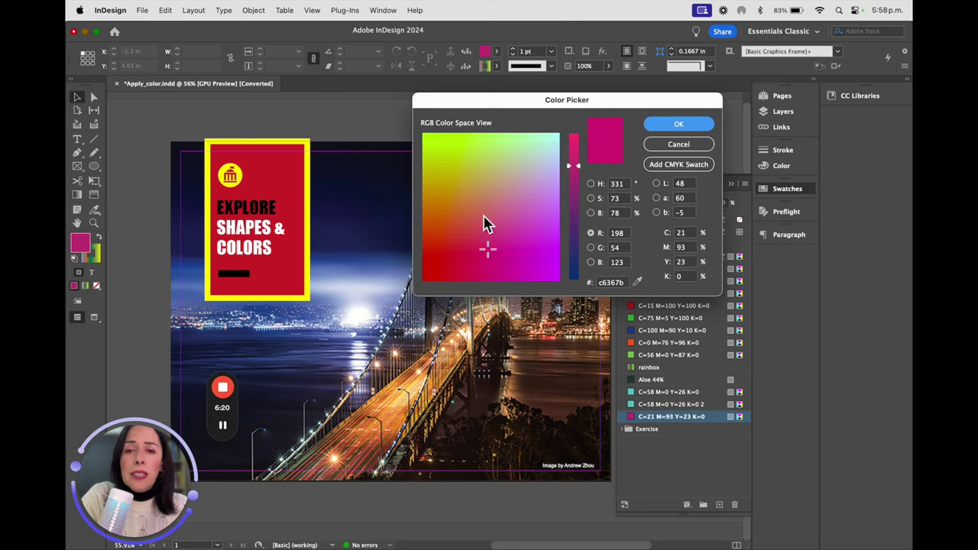
left_click(707, 145)
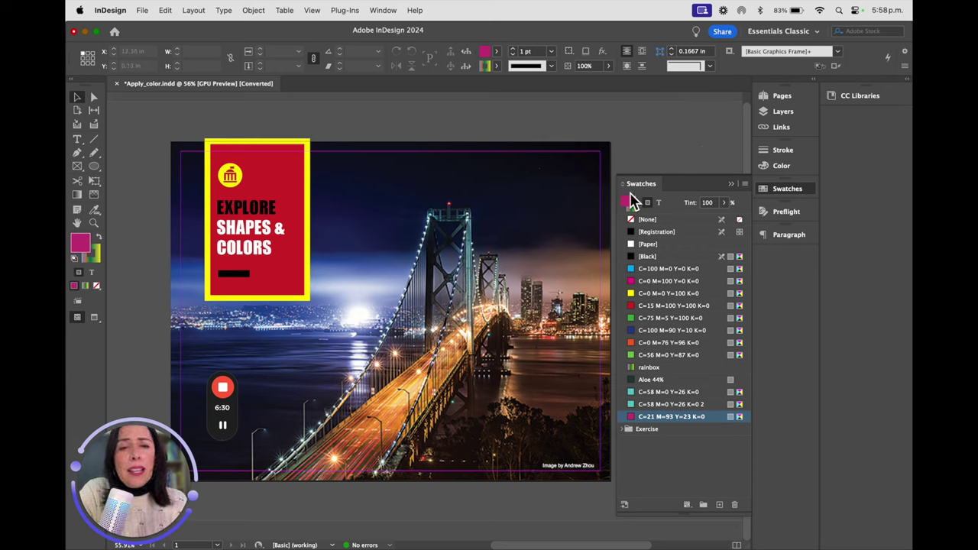
Start a new process colour swatch and set its colour mode to RGB
left_click(781, 195)
left_click(782, 196)
left_click(746, 186)
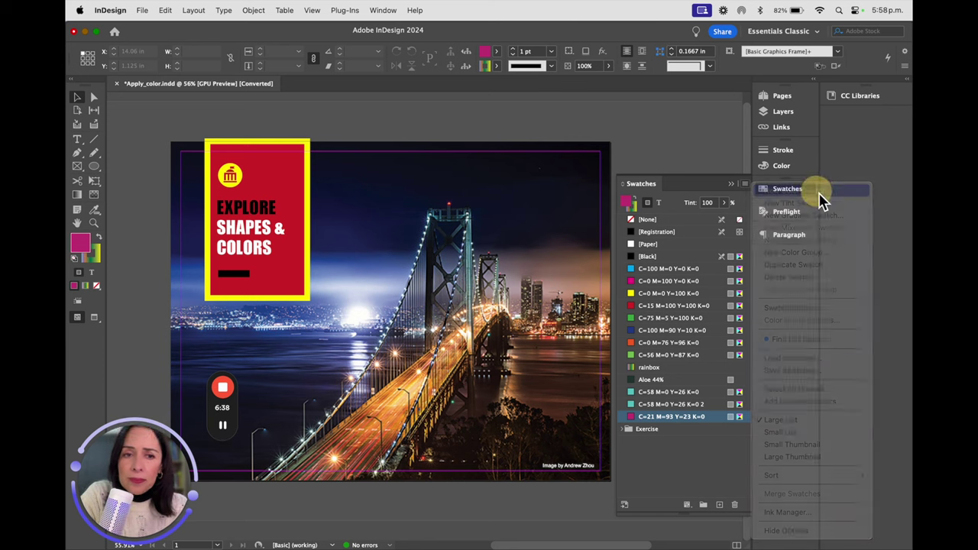
left_click(818, 192)
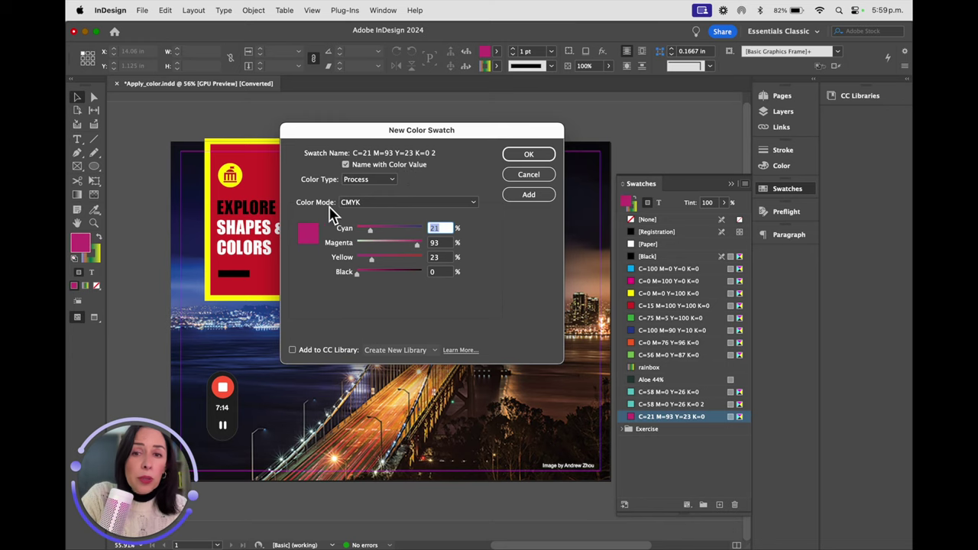
left_click(374, 202)
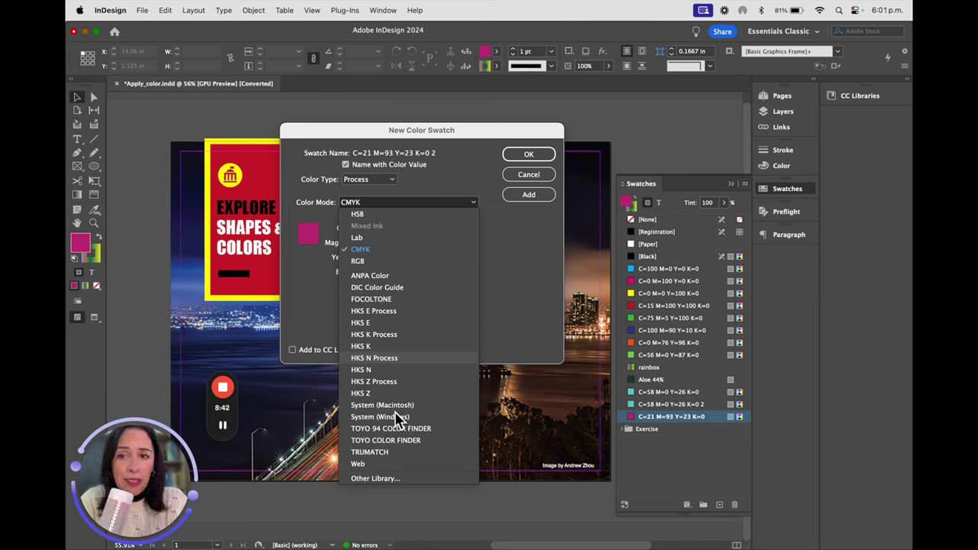
left_click(359, 262)
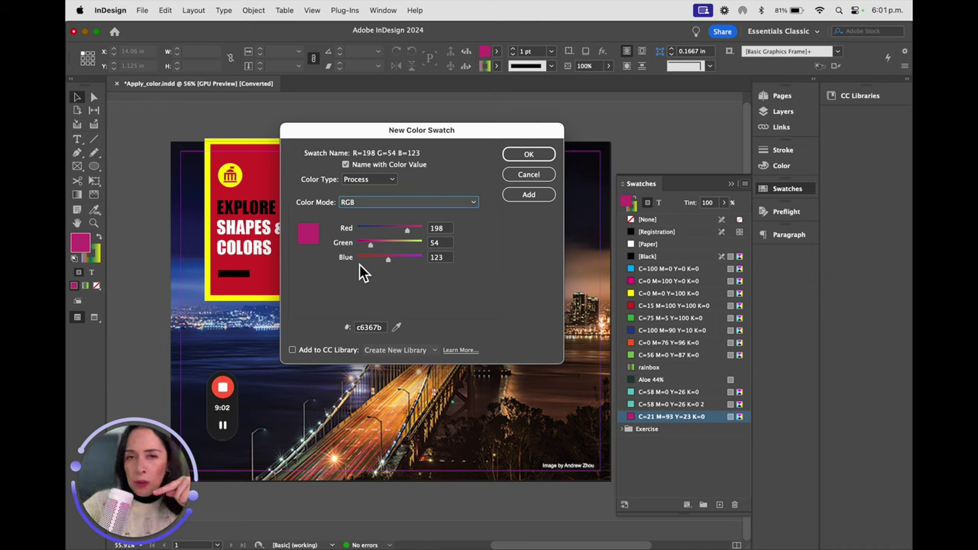
Demonstrate the RGB extremes by setting red, green and blue to 0, then raising each to 255
left_click_drag(407, 231, 337, 268)
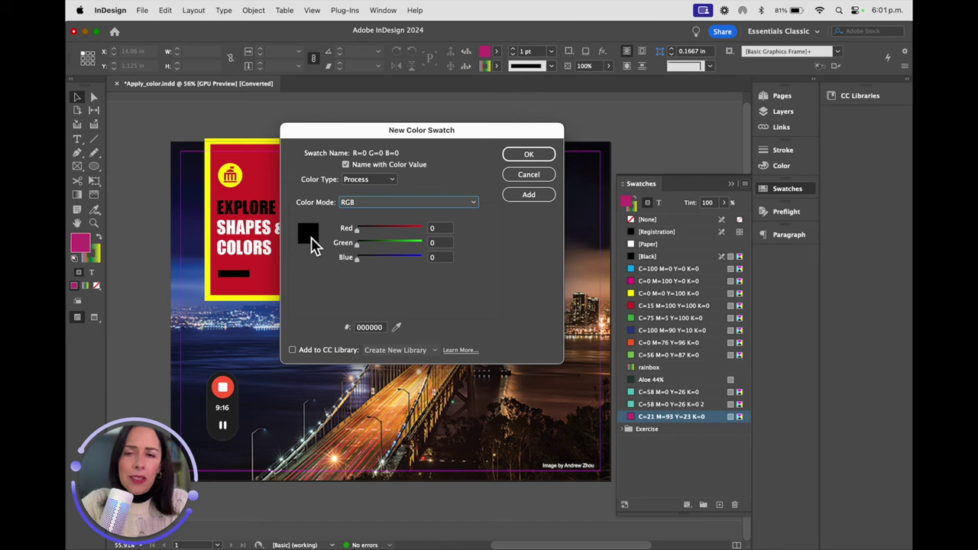
left_click_drag(358, 231, 462, 239)
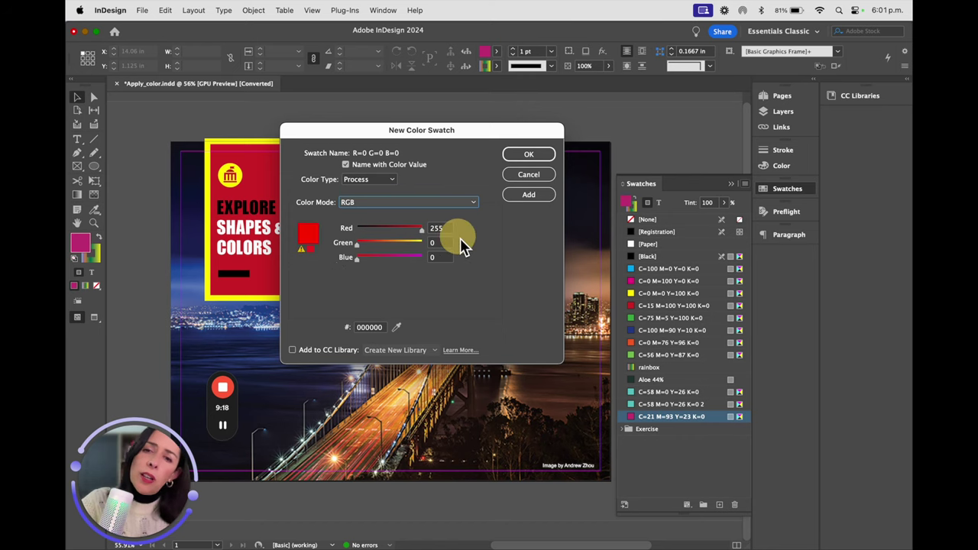
left_click_drag(358, 245, 487, 248)
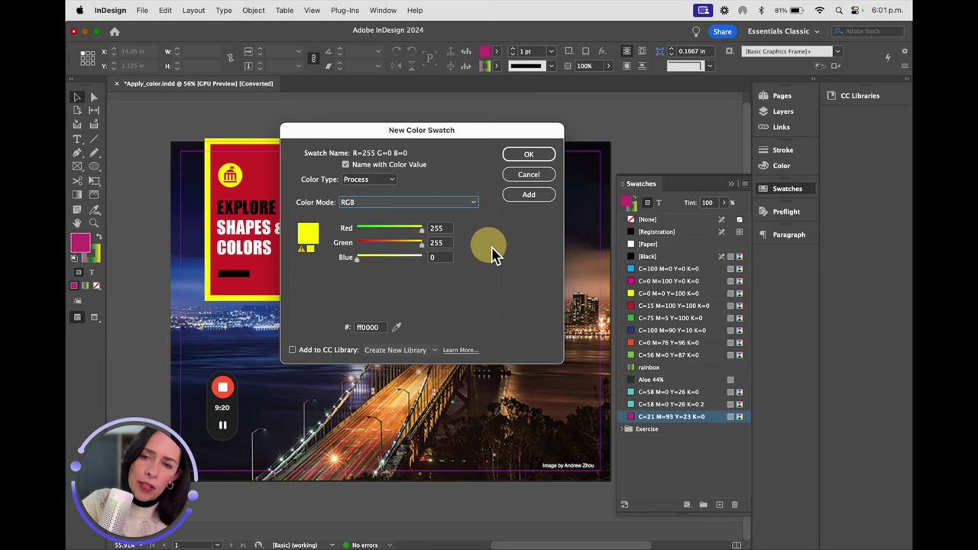
left_click_drag(359, 260, 461, 258)
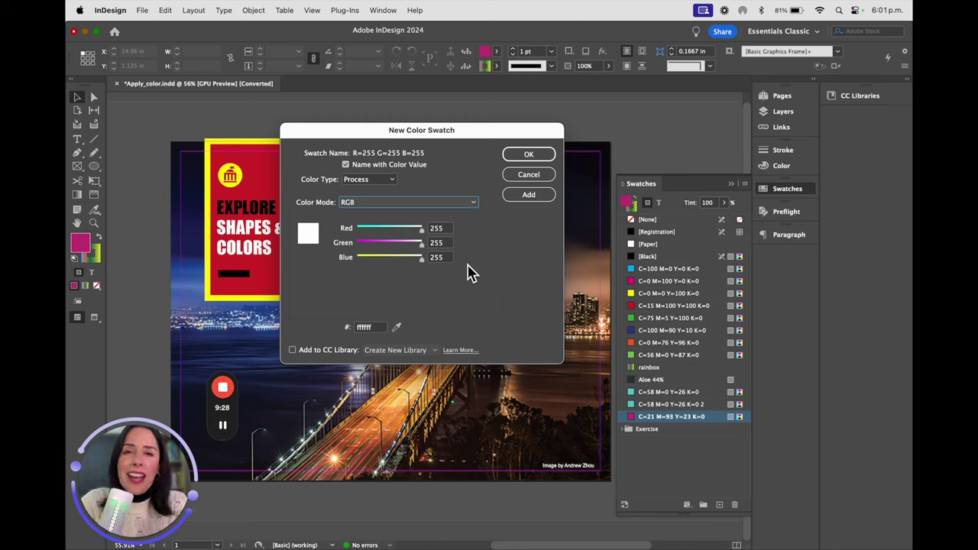
Set blue to 101 and red to 112 with green at 255, and add the colour as a spot swatch named Kermit
left_click_drag(421, 259, 382, 259)
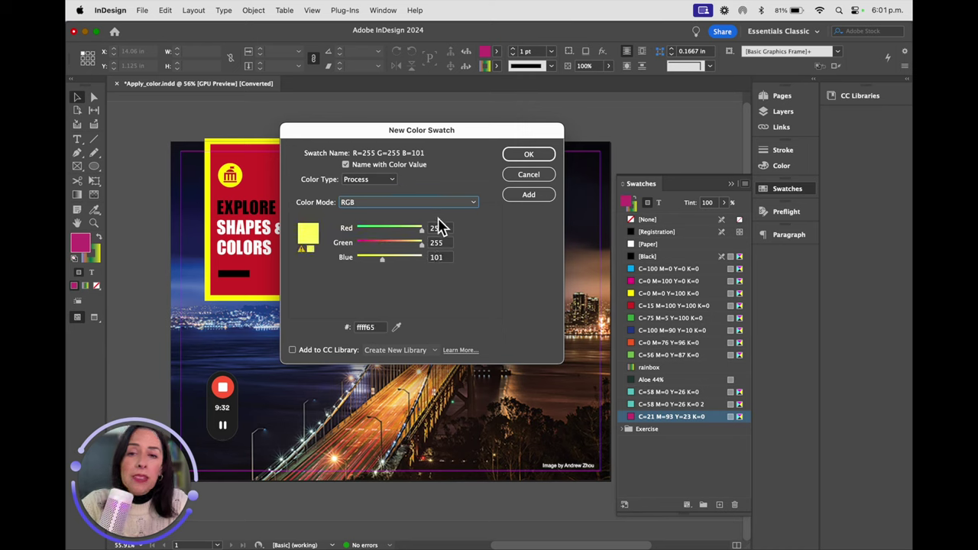
left_click_drag(422, 231, 392, 233)
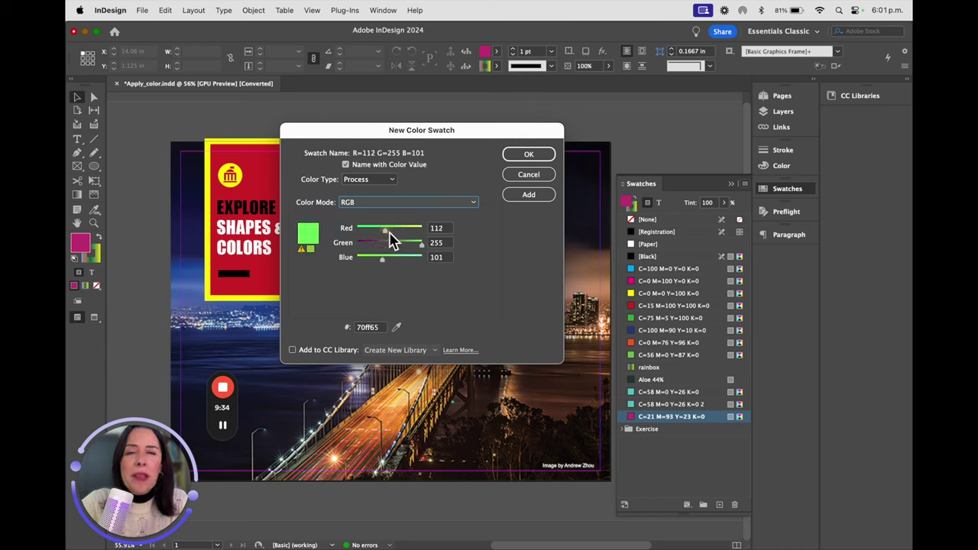
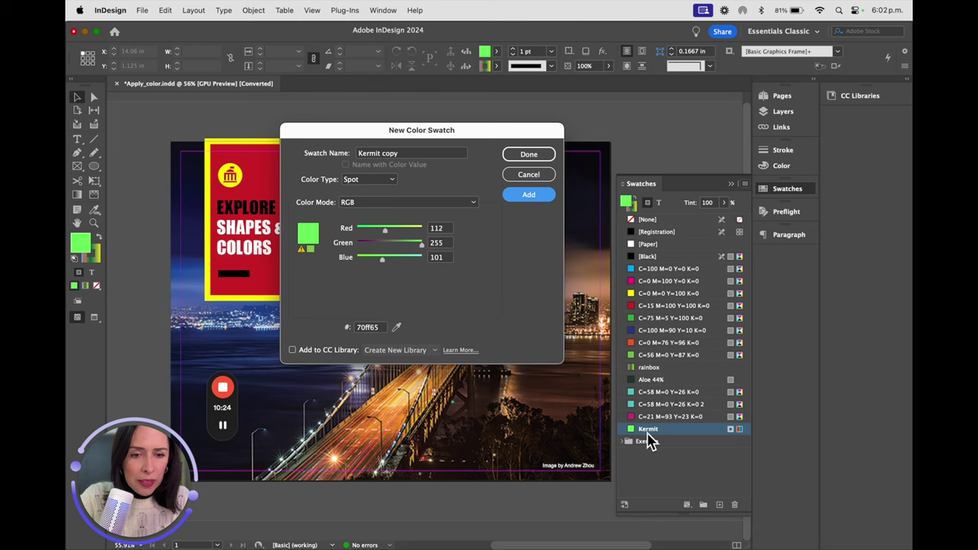
left_click(539, 159)
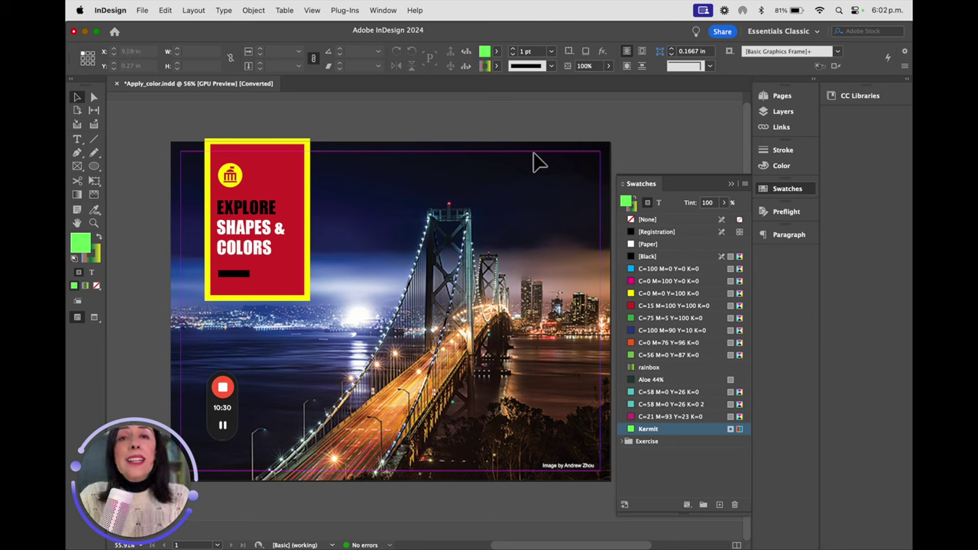
Fill the round building icon with the Kermit swatch and add a 52% tint swatch of that colour
left_click(230, 175)
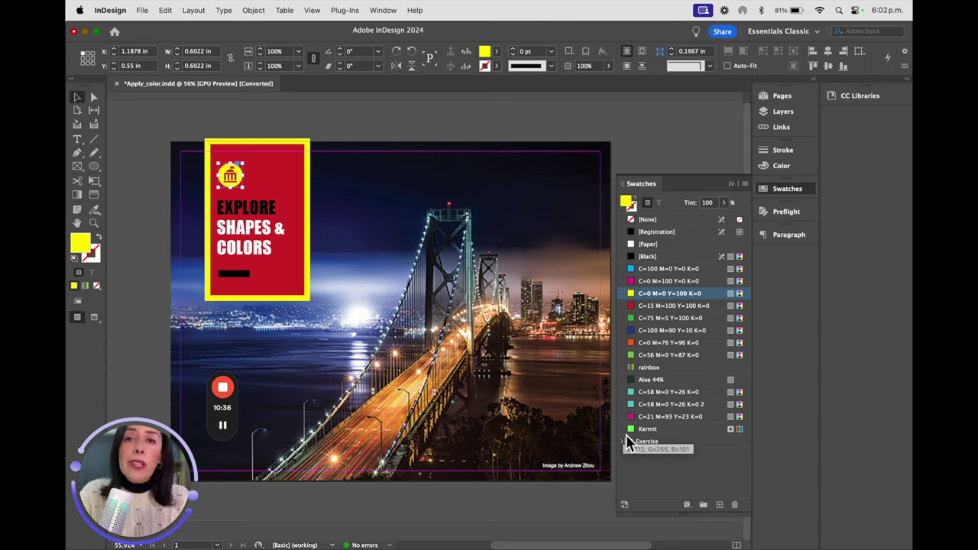
left_click(648, 431)
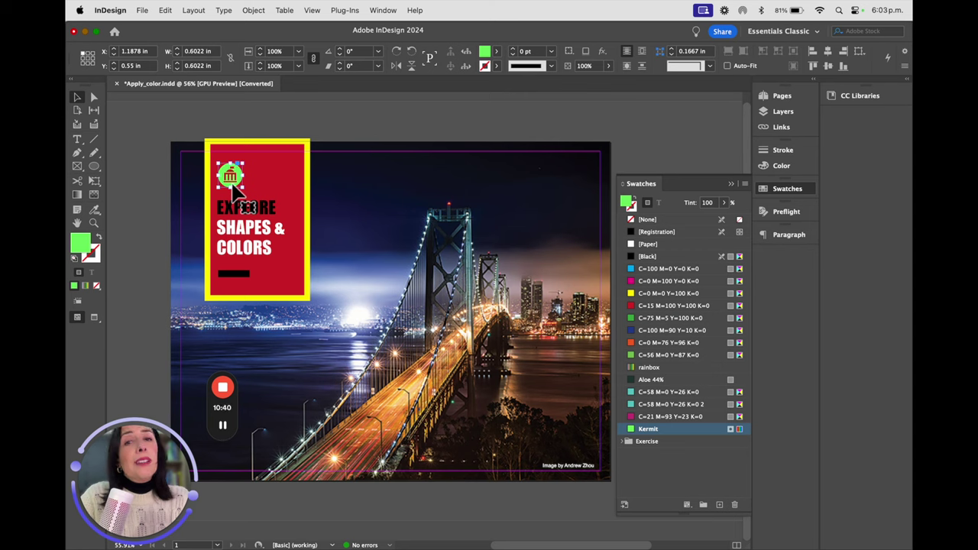
left_click(745, 185)
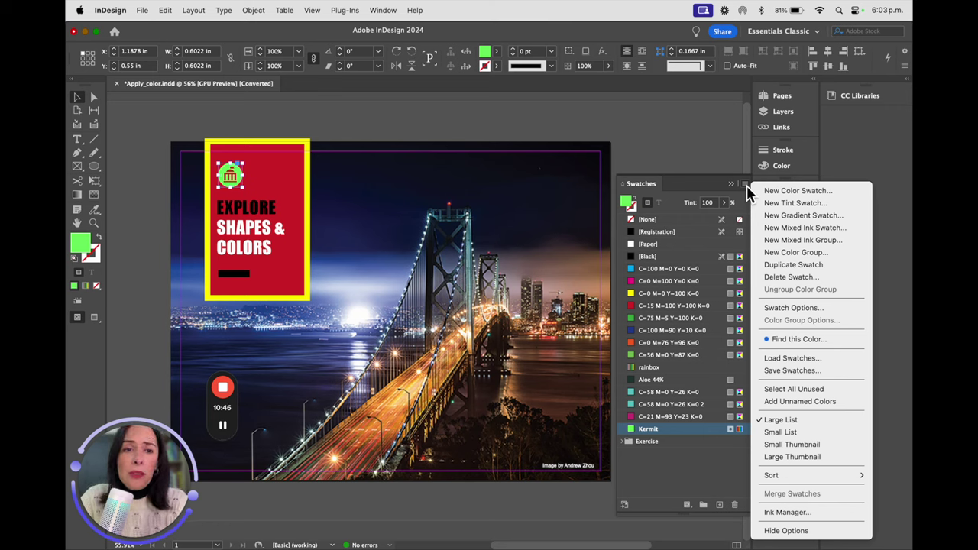
left_click(768, 204)
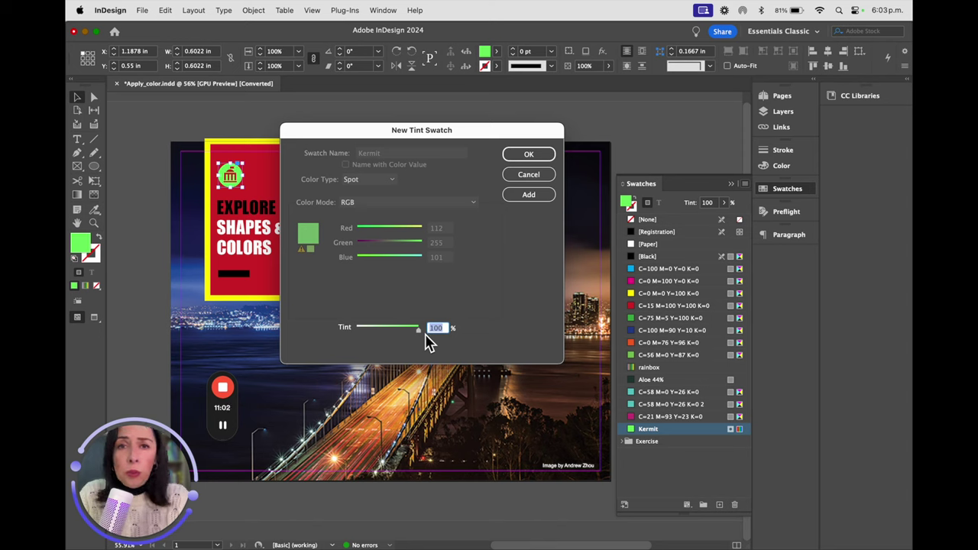
left_click_drag(418, 329, 389, 331)
left_click(518, 200)
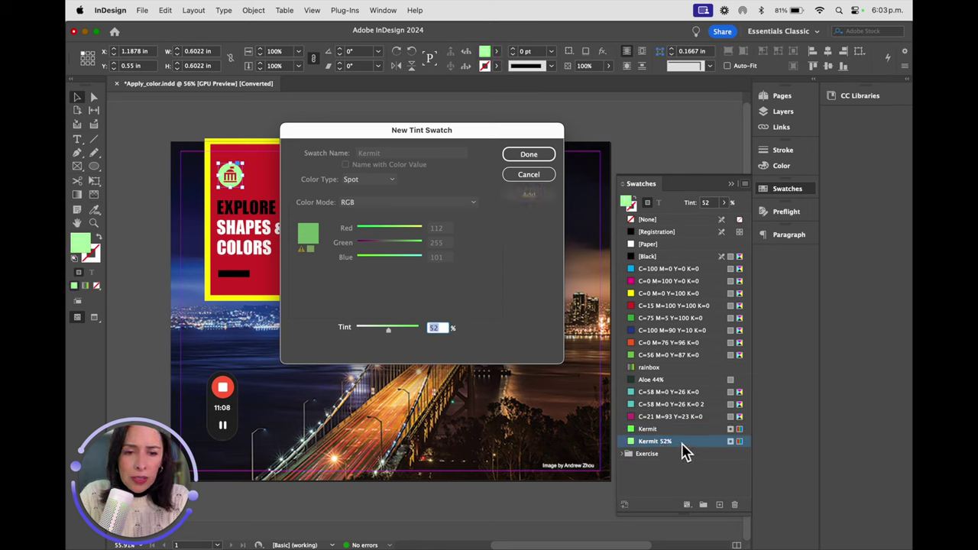
left_click(544, 157)
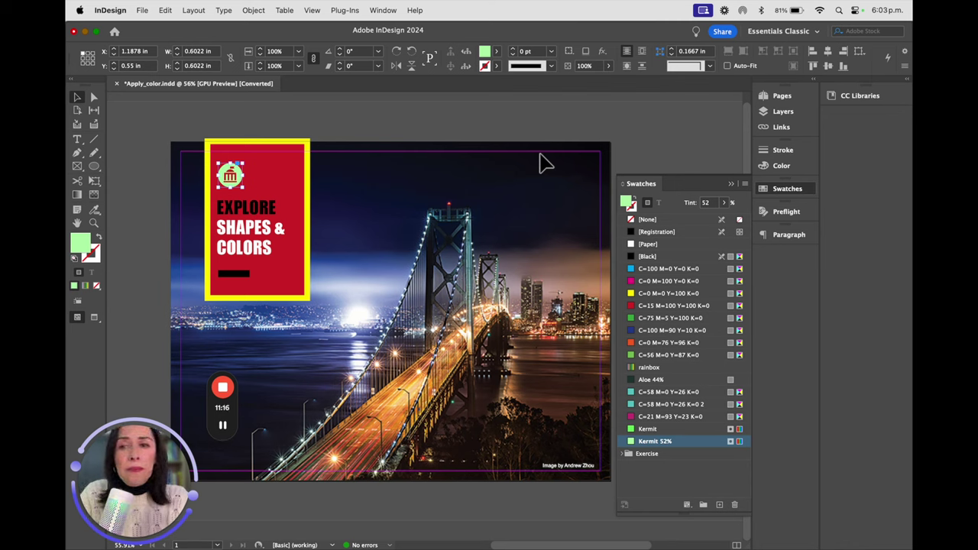
Draw a vertical rectangle about 1.44 in wide and 4.13 in high beside the red title card and fill it with Kermit
left_click(94, 167)
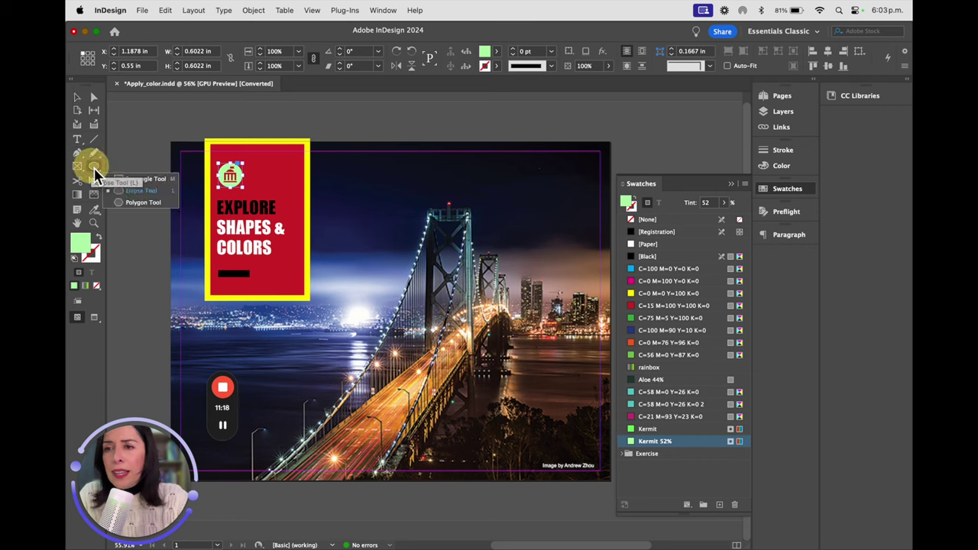
left_click_drag(94, 174, 126, 179)
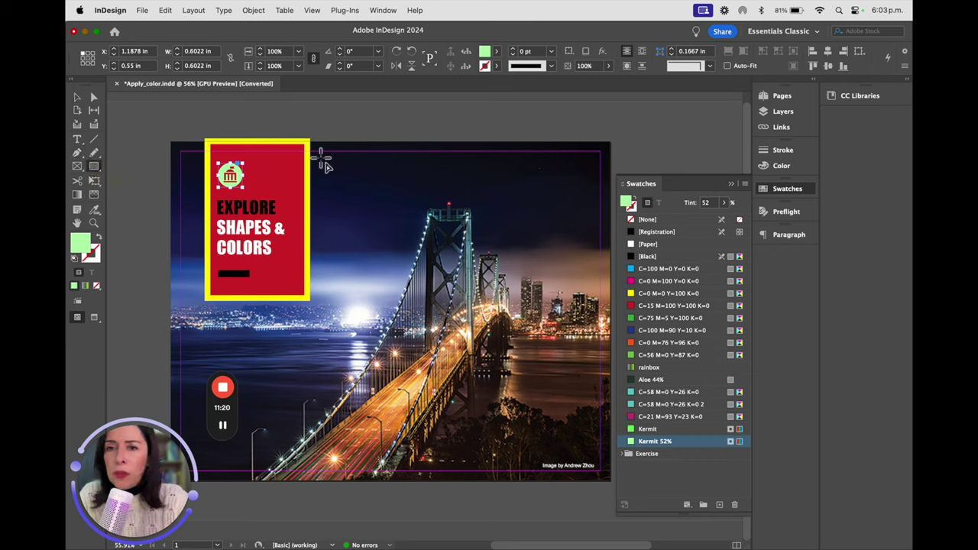
left_click_drag(341, 142, 398, 306)
left_click(648, 429)
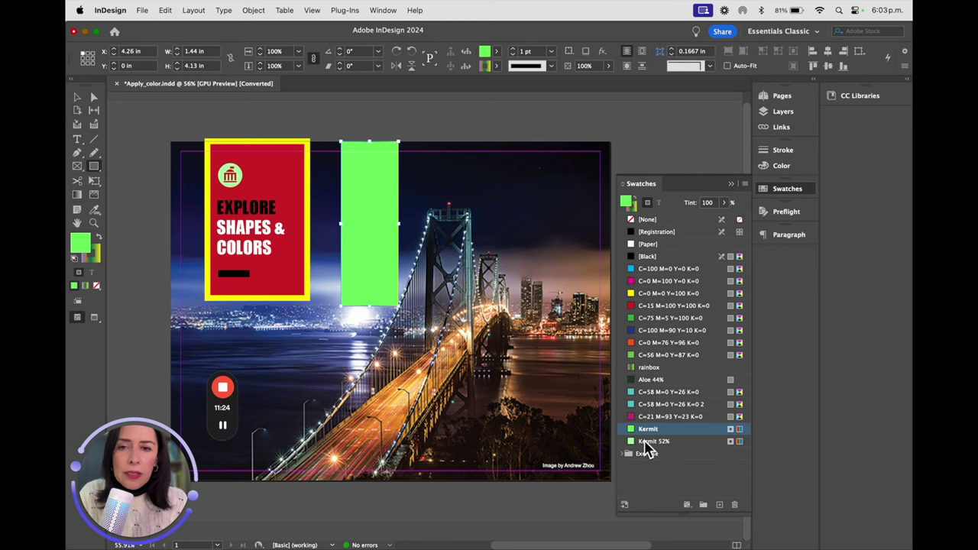
Duplicate the green rectangle to its right and fill the copy with the Kermit 52% tint
left_click(76, 97)
left_click_drag(386, 222, 440, 188)
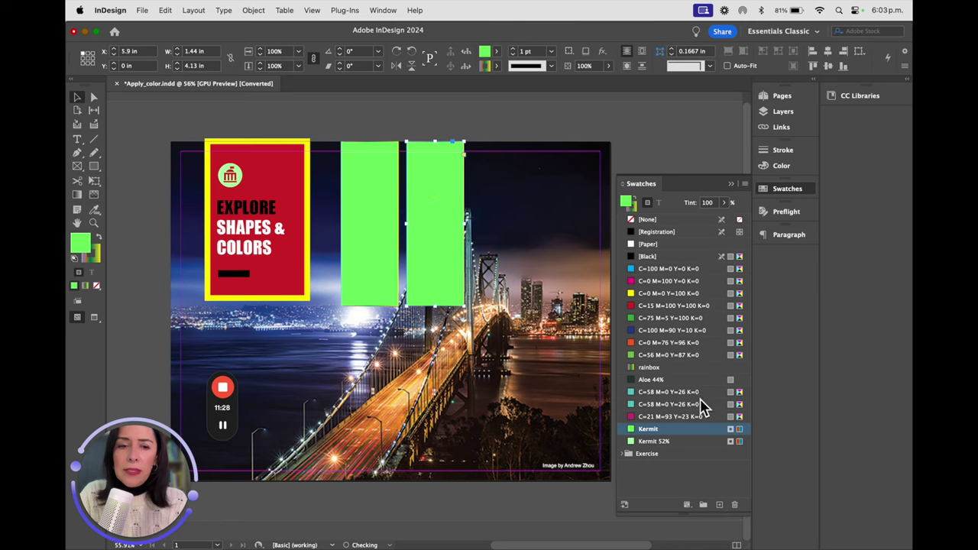
left_click(662, 443)
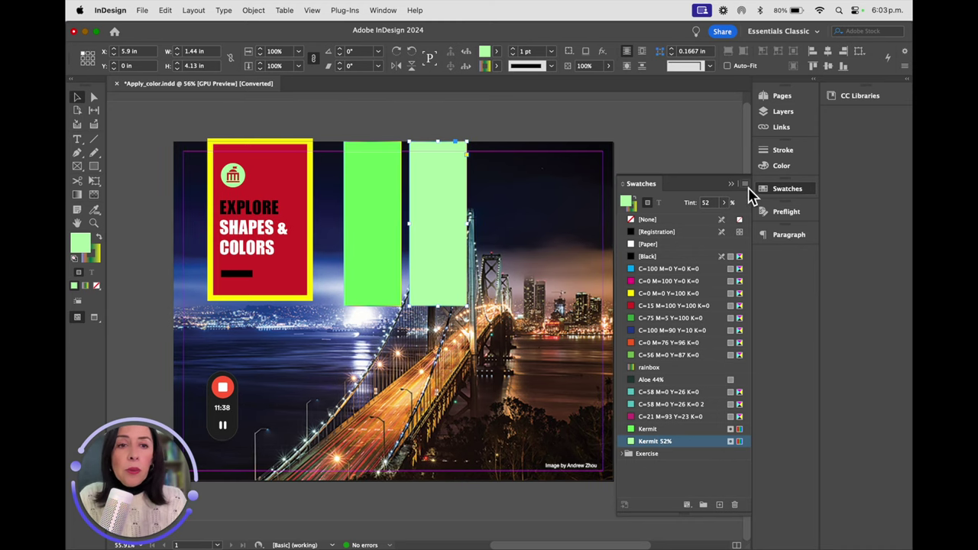
Fill the copied rectangle with Kermit at a 16% tint and set its opacity to 71%
left_click(745, 184)
left_click(721, 188)
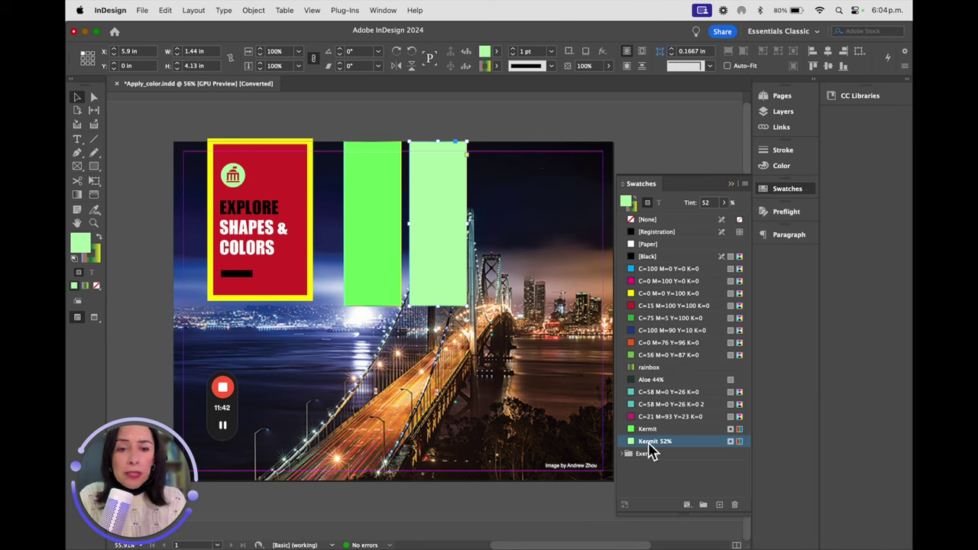
left_click(722, 203)
left_click_drag(695, 219, 674, 220)
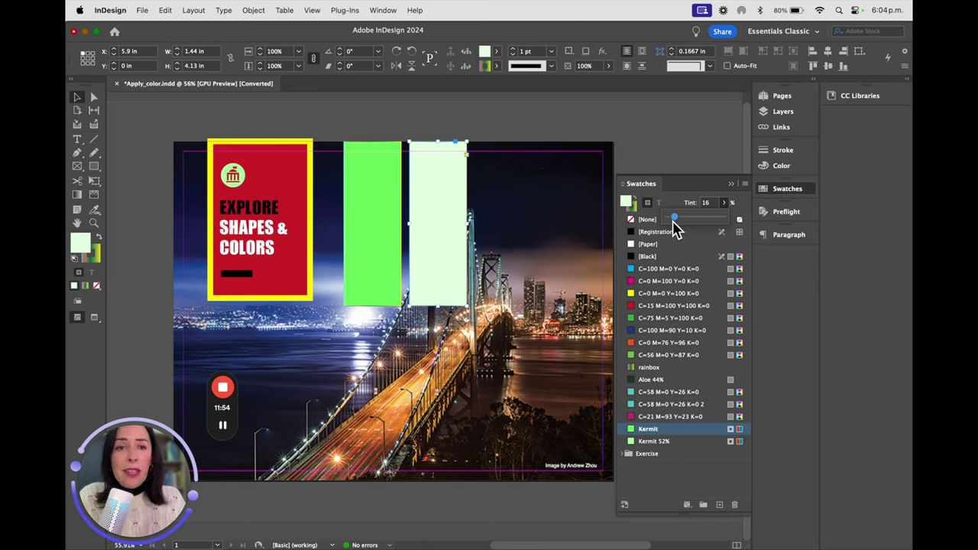
left_click(608, 67)
left_click_drag(611, 82, 592, 87)
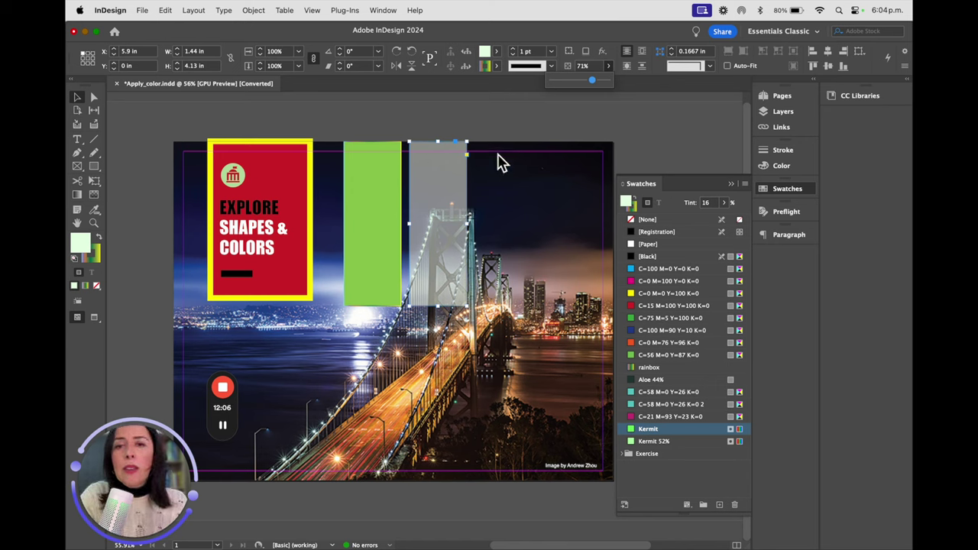
Start a new linear gradient swatch and remove its extra colour stops, leaving only a light blue and a green stop
left_click(745, 185)
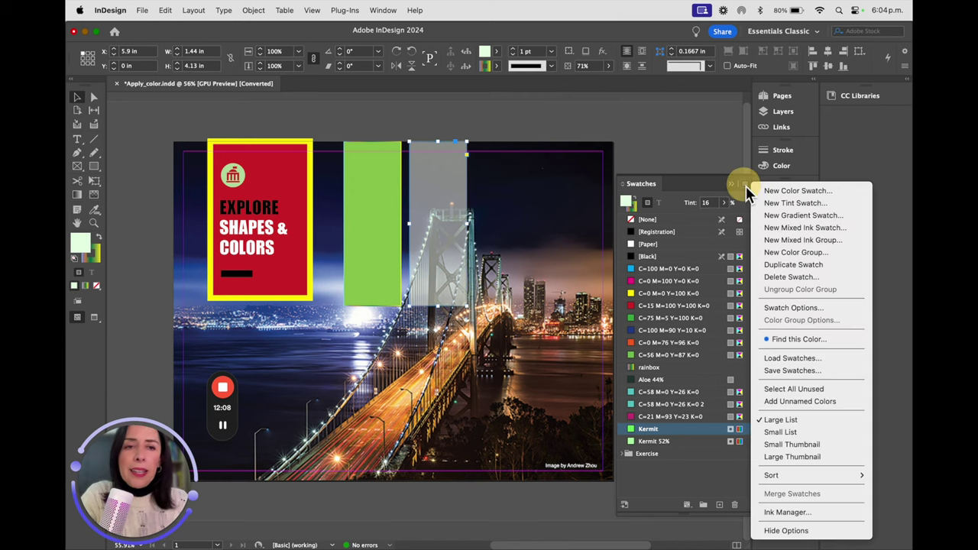
left_click(807, 217)
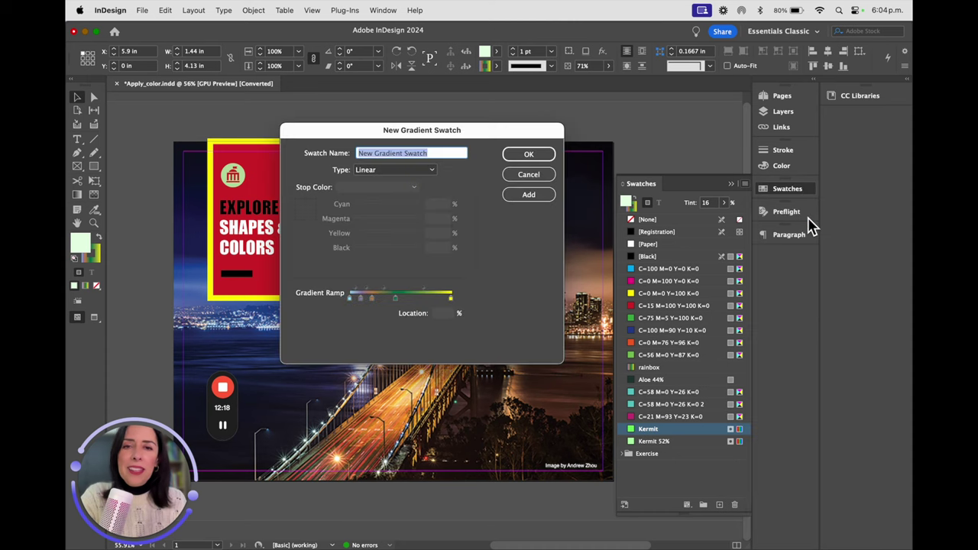
left_click_drag(451, 297, 470, 312)
left_click_drag(371, 298, 368, 339)
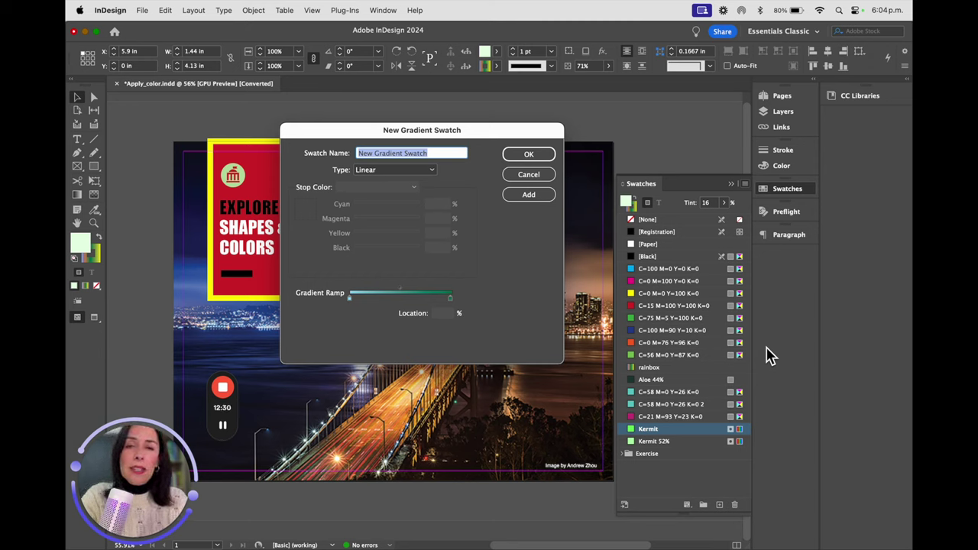
Raise the cyan of the gradient's first stop and lower the cyan of its last stop to turn it golden orange
left_click(350, 299)
left_click_drag(384, 207, 395, 207)
left_click(451, 298)
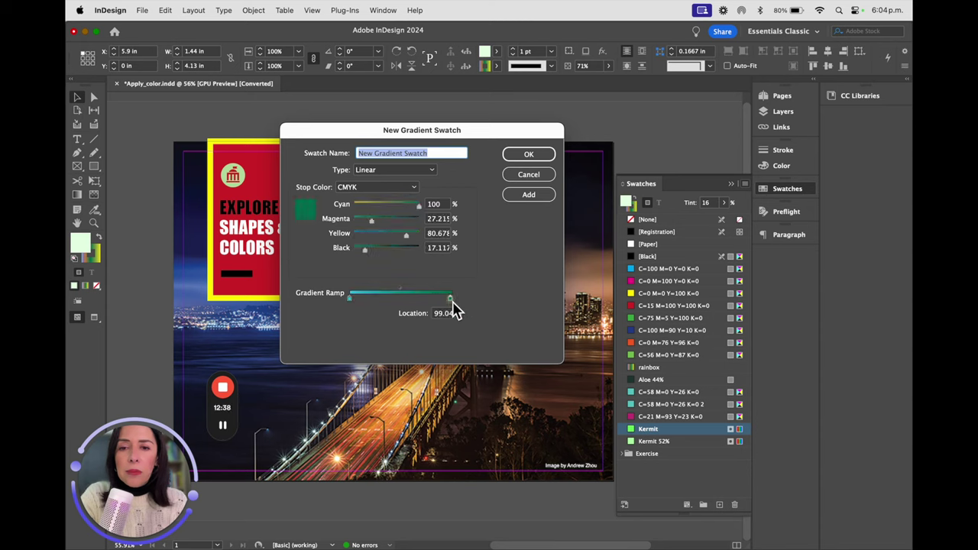
left_click_drag(419, 207, 361, 213)
Add a middle stop at 41.51% with 12% cyan and 99% magenta, and save the gradient swatch as rainbow brite
left_click(392, 299)
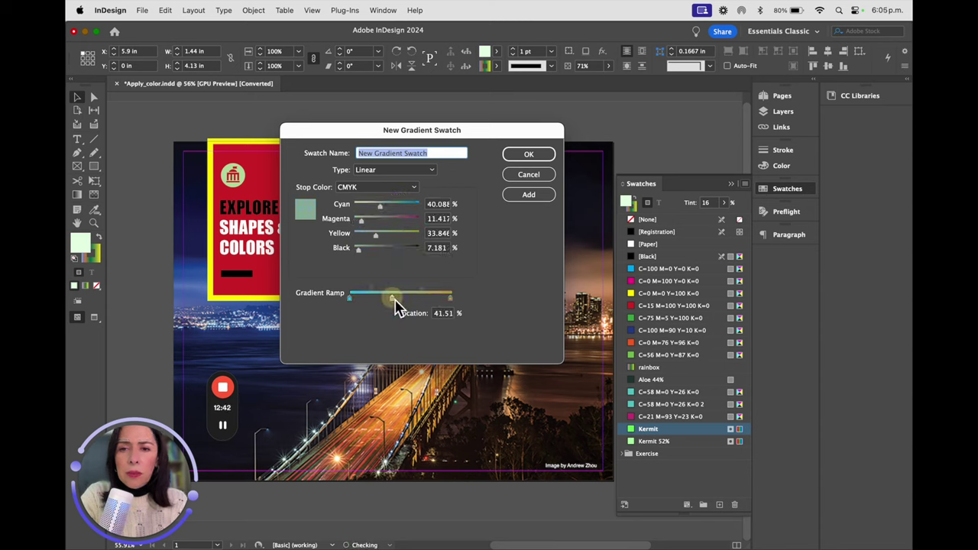
mouse_move(363, 223)
left_mouse_down()
mouse_move(426, 227)
mouse_move(366, 216)
left_mouse_up()
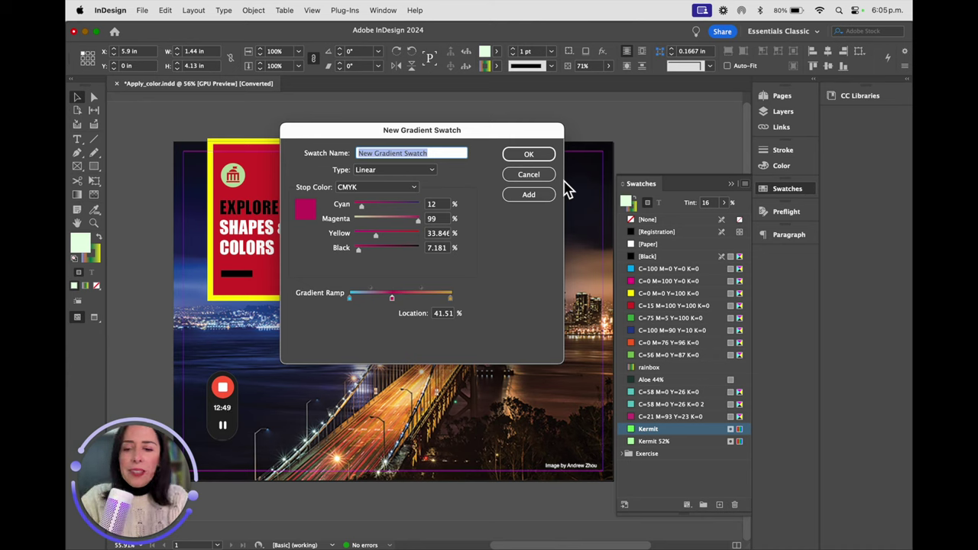
type("rainbow brite")
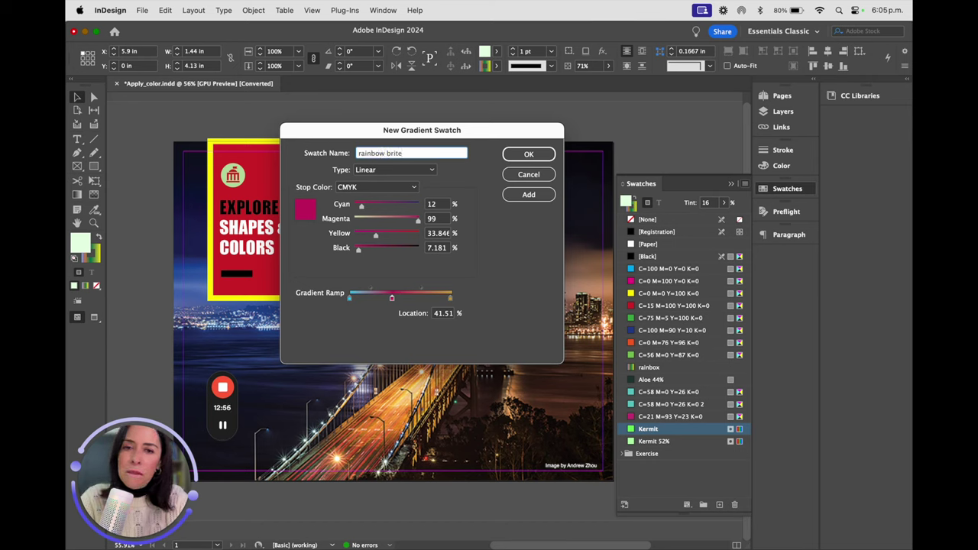
left_click(528, 194)
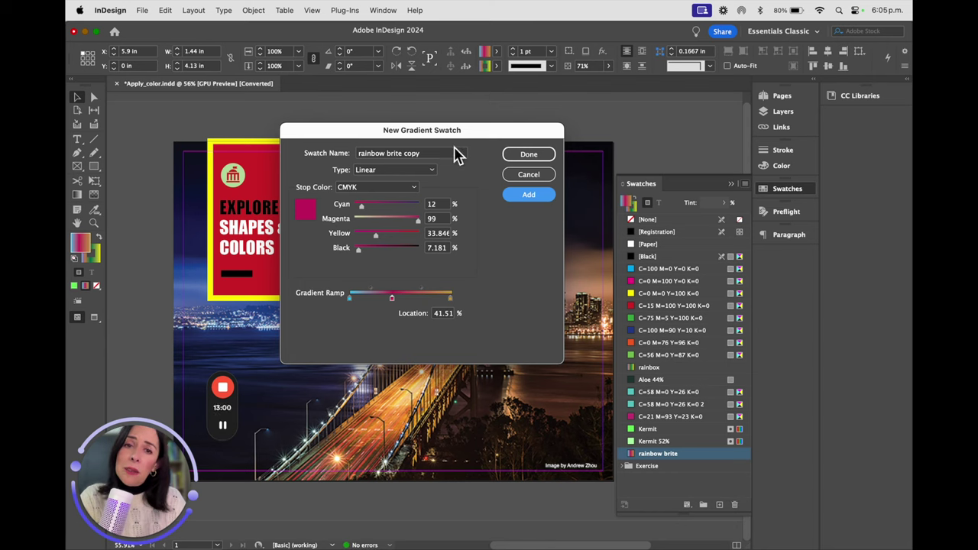
left_click(528, 154)
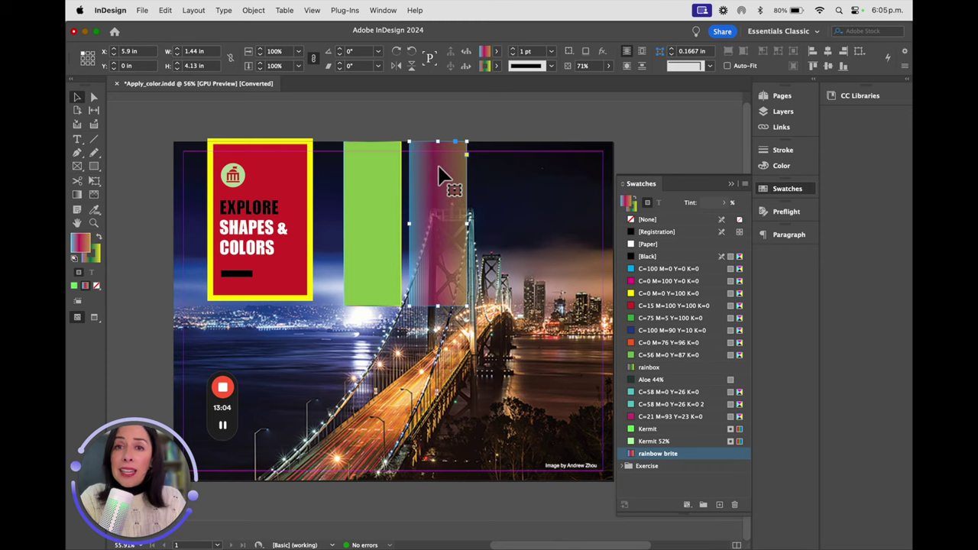
Move the rainbow brite rectangle to X 6.125 in and set its opacity to 100%
left_click_drag(435, 174, 455, 180)
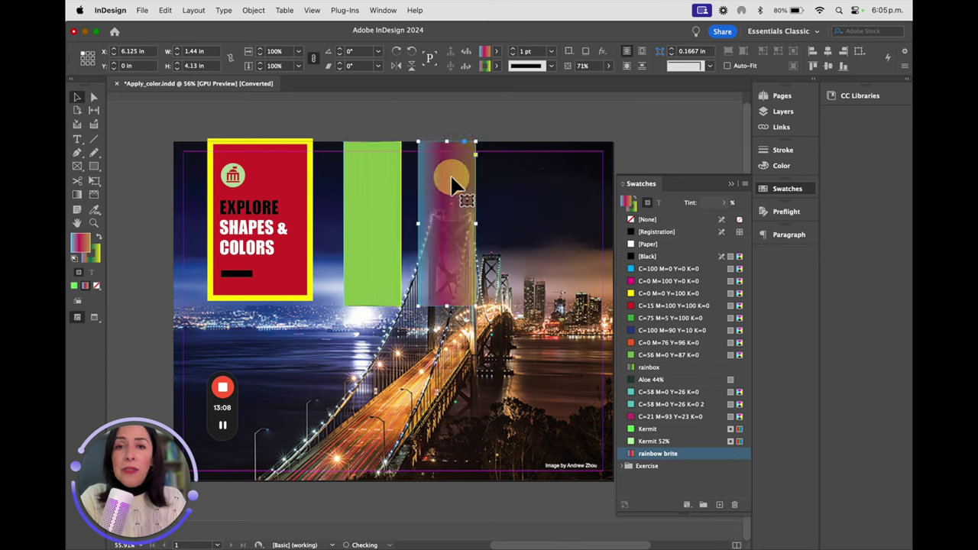
left_click(721, 203)
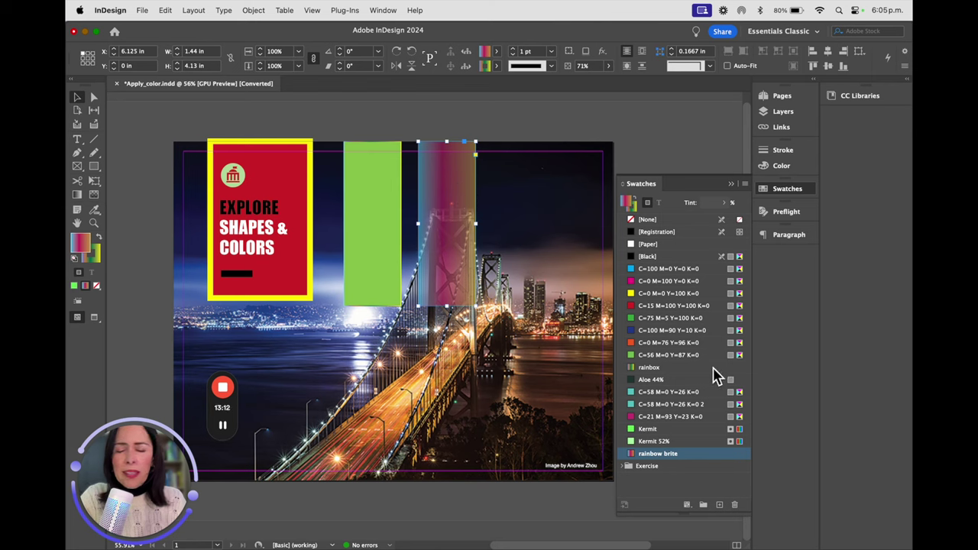
left_click(609, 66)
left_click_drag(601, 80, 649, 92)
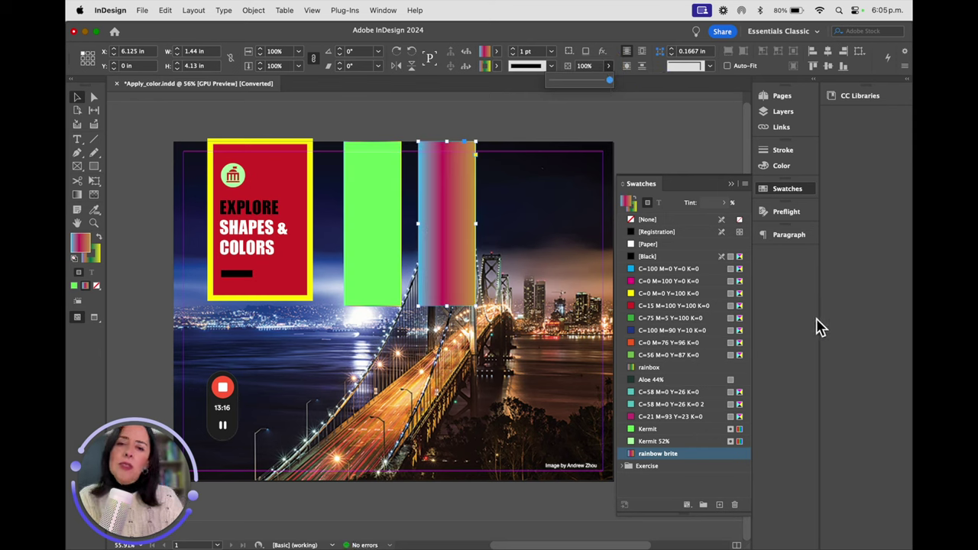
Place a copy of the rainbow brite rectangle beside the original, at X 8.17 in and Y 0 in
left_click(399, 120)
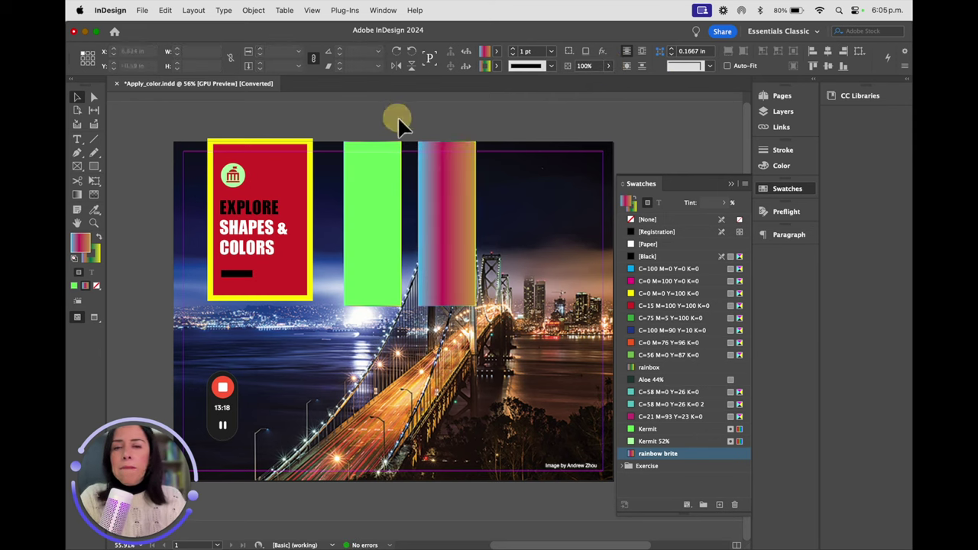
left_click(447, 170)
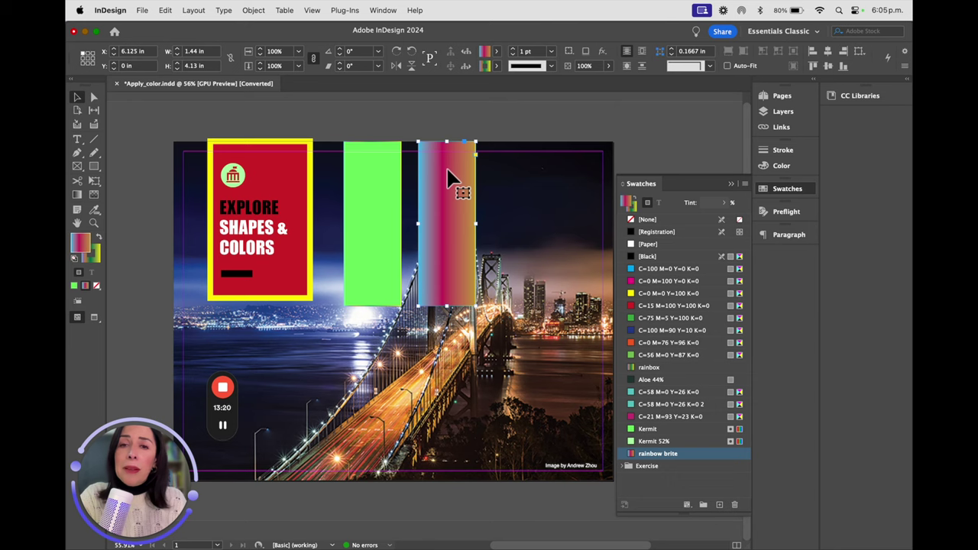
left_click_drag(451, 177, 532, 175)
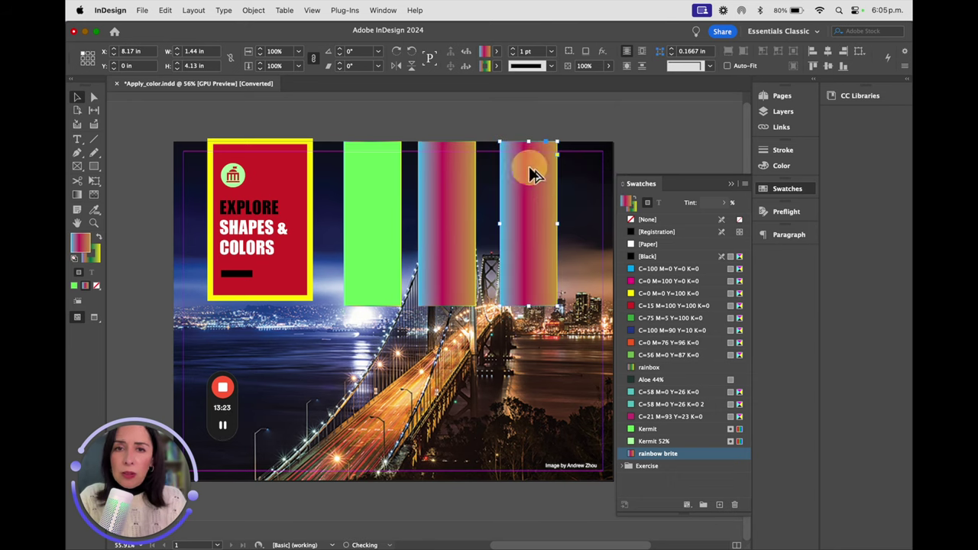
Set the copied rectangle's stroke to 25 pt, realign it at X 8.26 in, Y 0 in, and swap its fill and stroke gradients
mouse_move(499, 62)
left_mouse_down()
mouse_move(513, 175)
mouse_move(556, 186)
mouse_move(517, 196)
left_mouse_up()
left_click(512, 48)
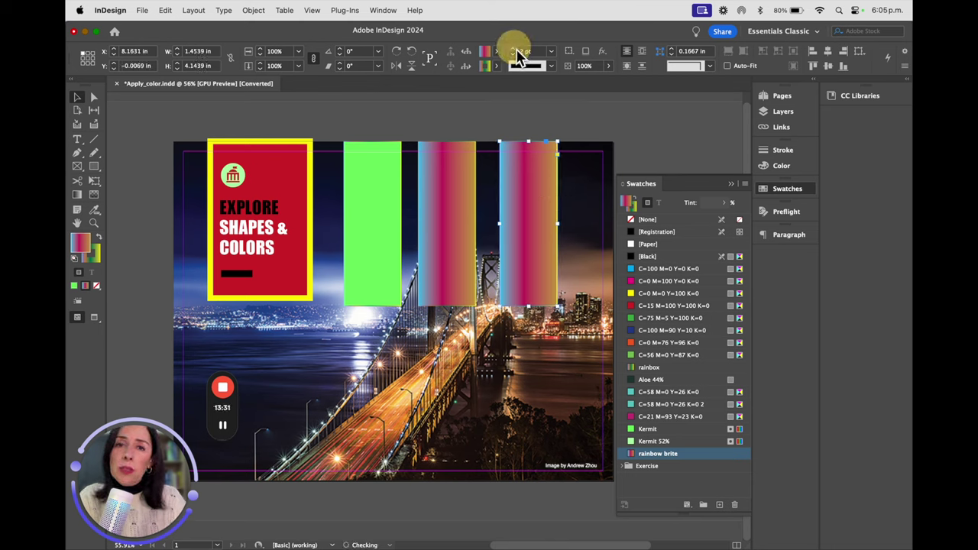
left_click_drag(514, 49, 513, 48)
left_click_drag(537, 215, 549, 221)
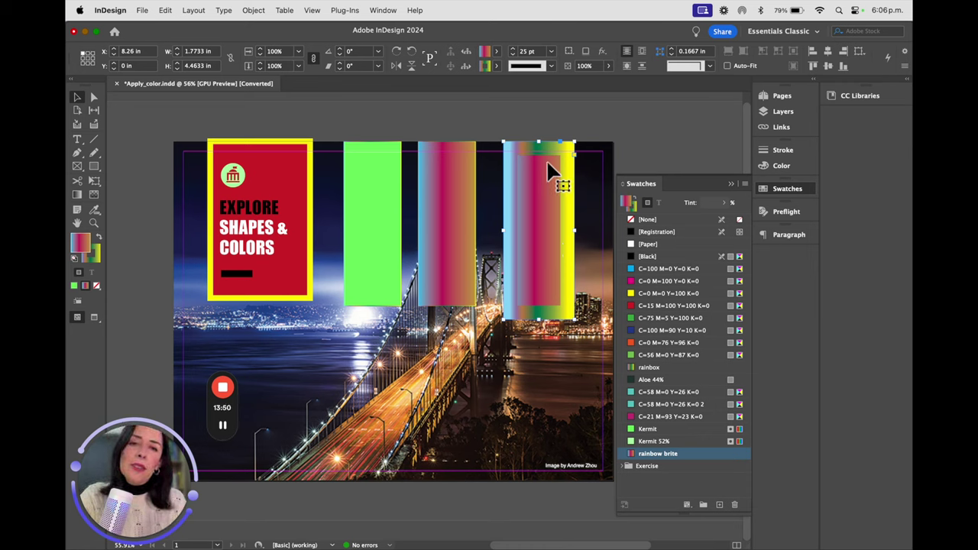
left_click(102, 245)
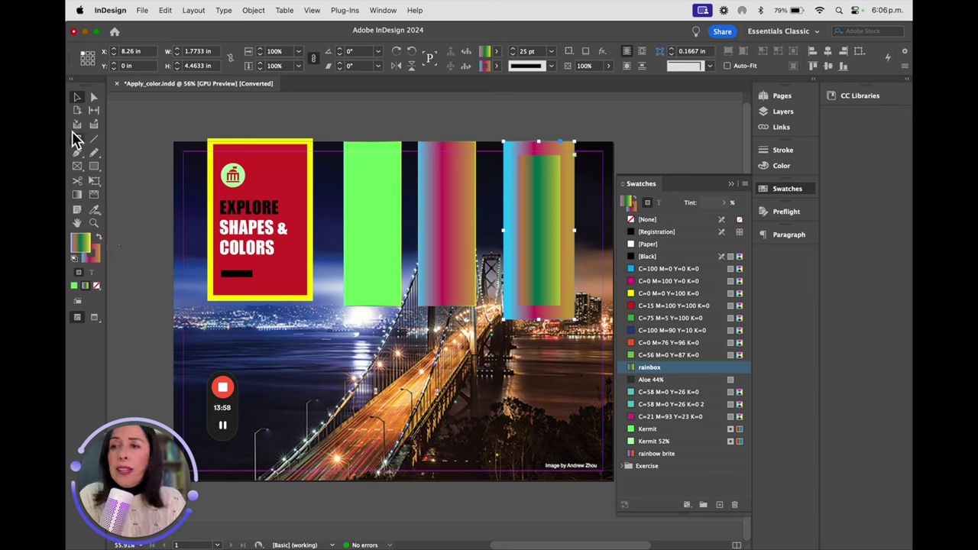
Try the Radial gradient type on the copied rectangle's fill, set it back to Linear, and dock the Gradient panel with the others
left_click(79, 198)
double_click(79, 197)
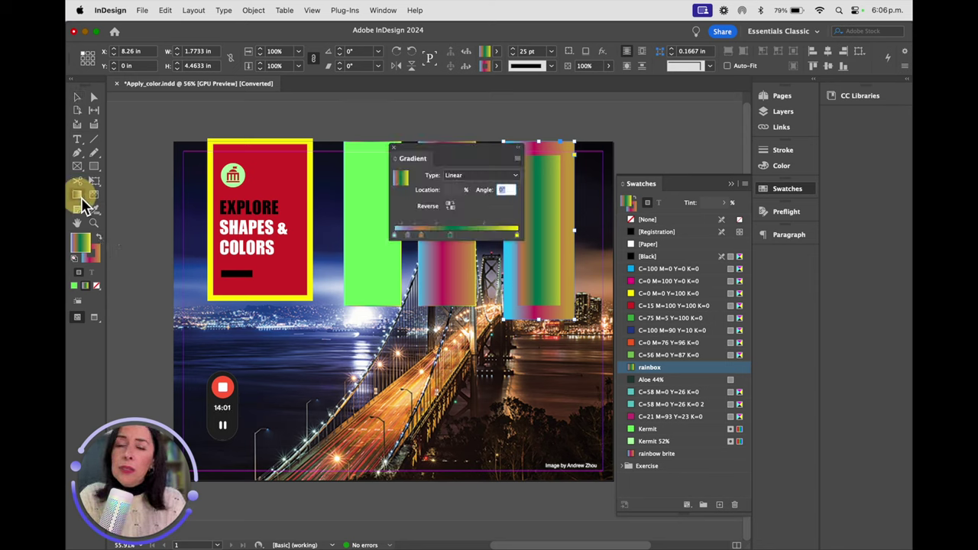
left_click(517, 177)
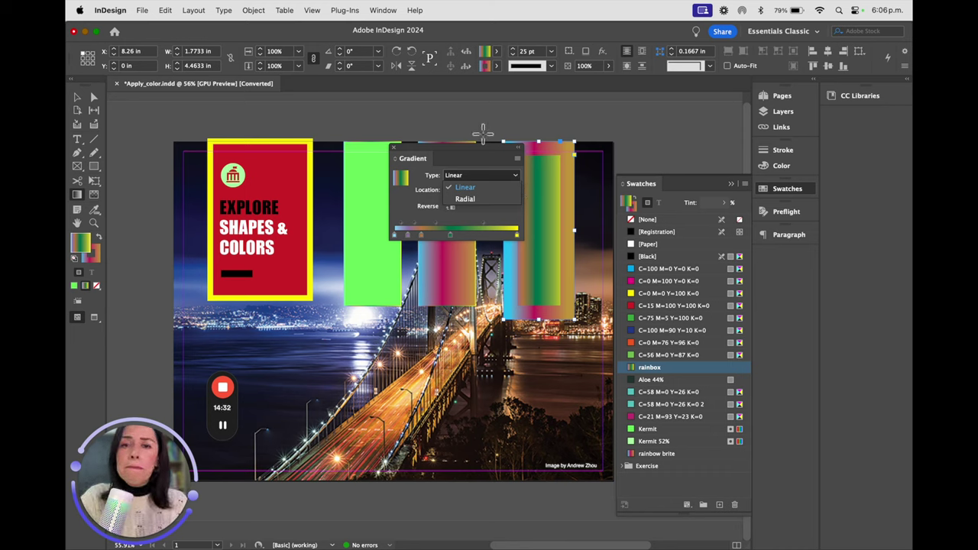
left_click(465, 200)
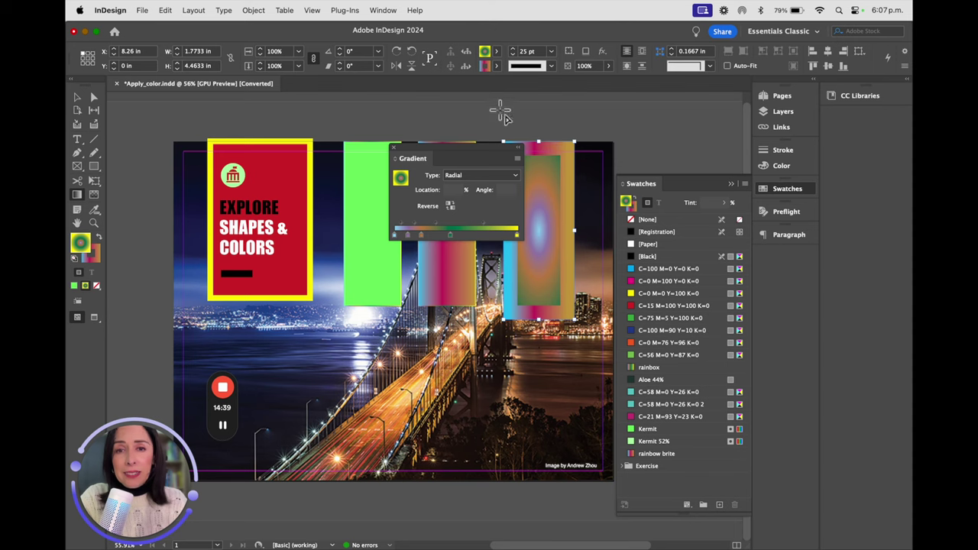
left_click(467, 175)
left_click(466, 163)
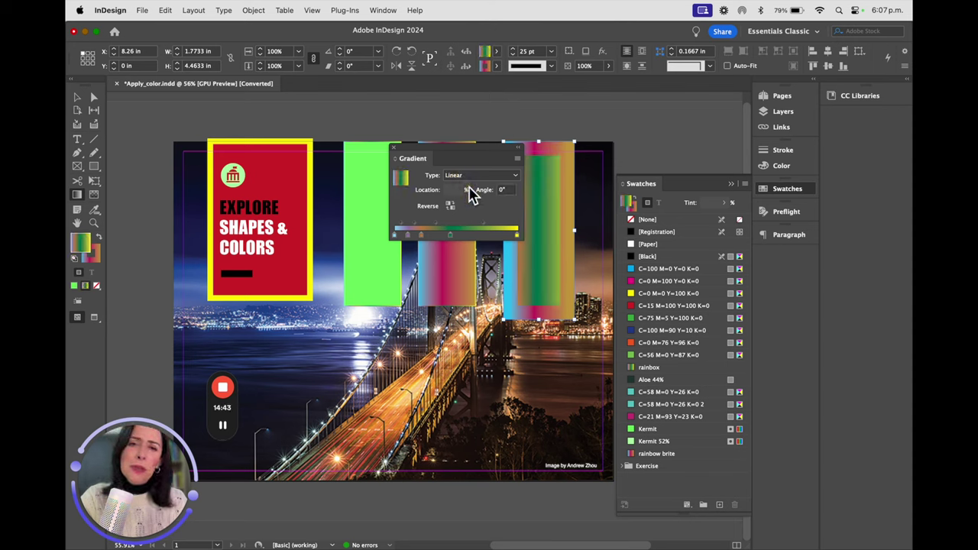
left_click_drag(427, 158, 779, 257)
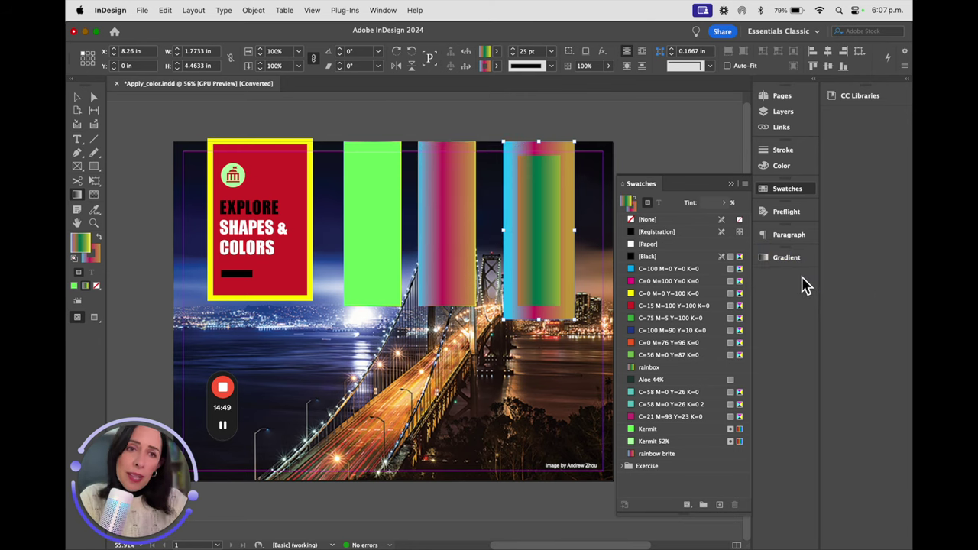
Start a new mixed ink swatch
left_click(745, 184)
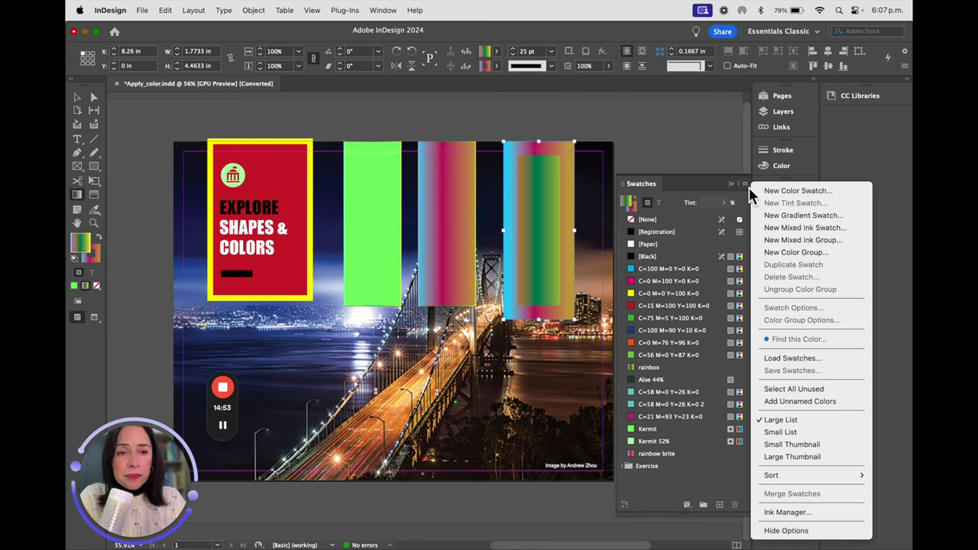
left_click(791, 229)
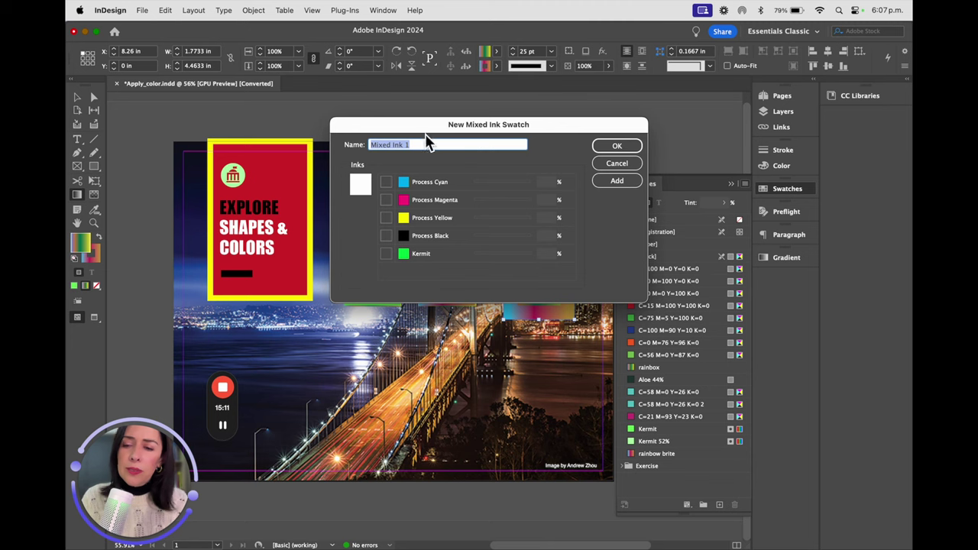
left_click(139, 423)
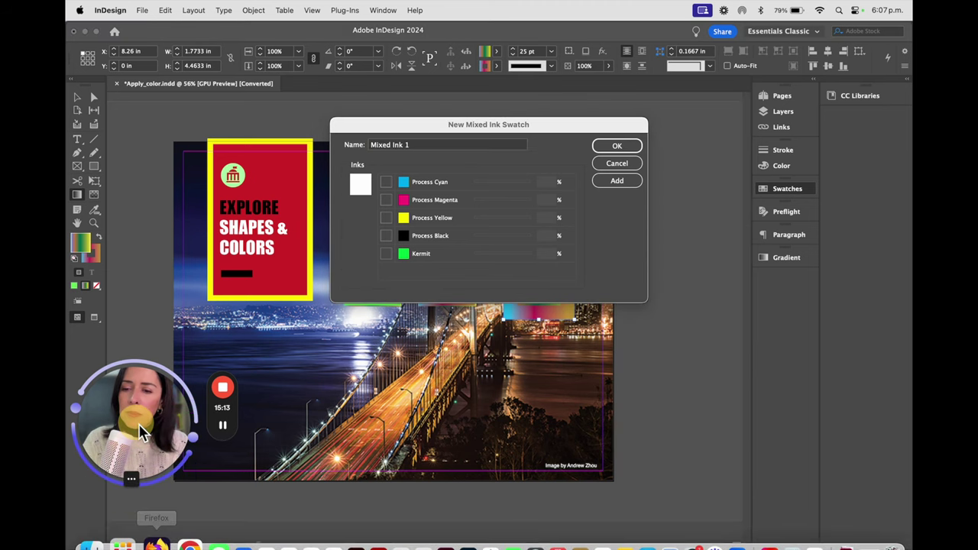
left_click(187, 532)
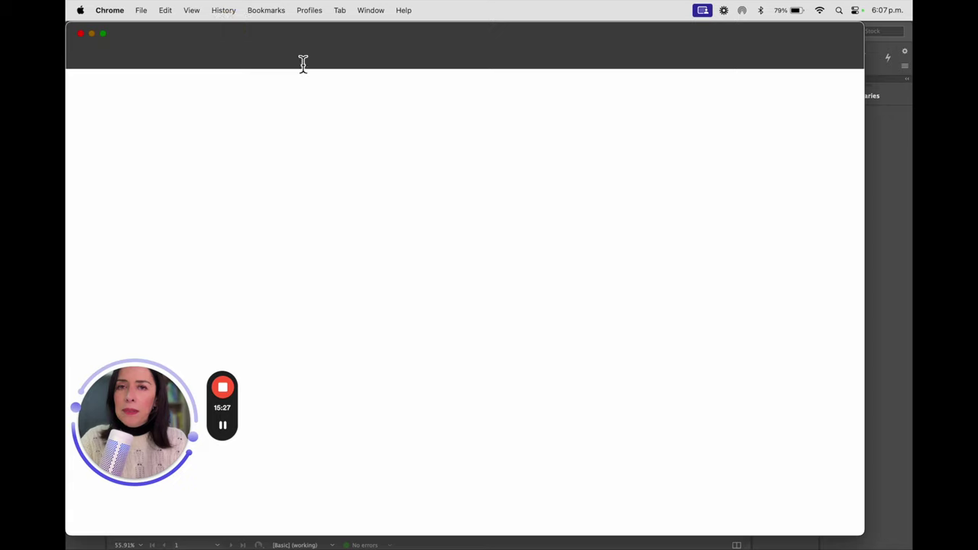
left_click(463, 68)
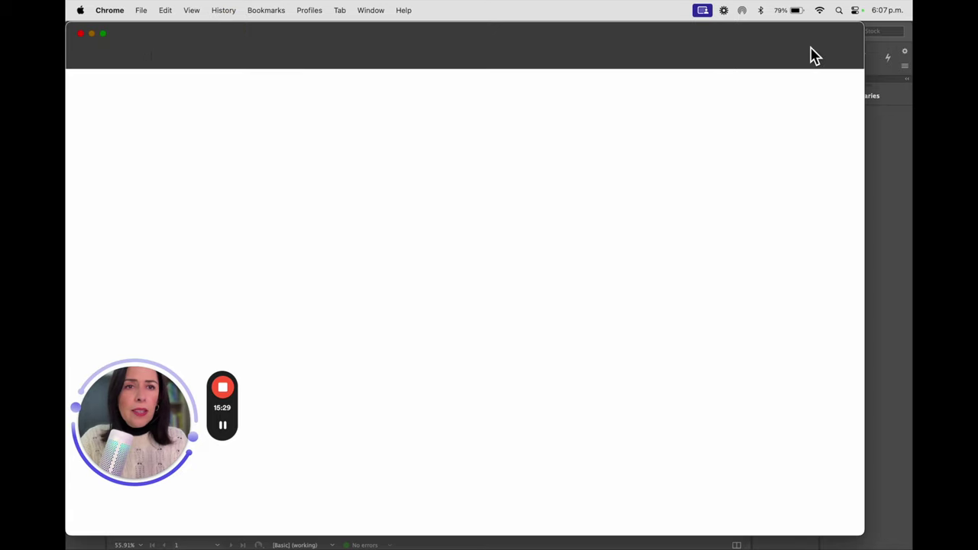
left_click(143, 60)
left_click_drag(157, 421, 158, 340)
Switch to Firefox and search the web for pantone color in a new tab
mouse_move(174, 520)
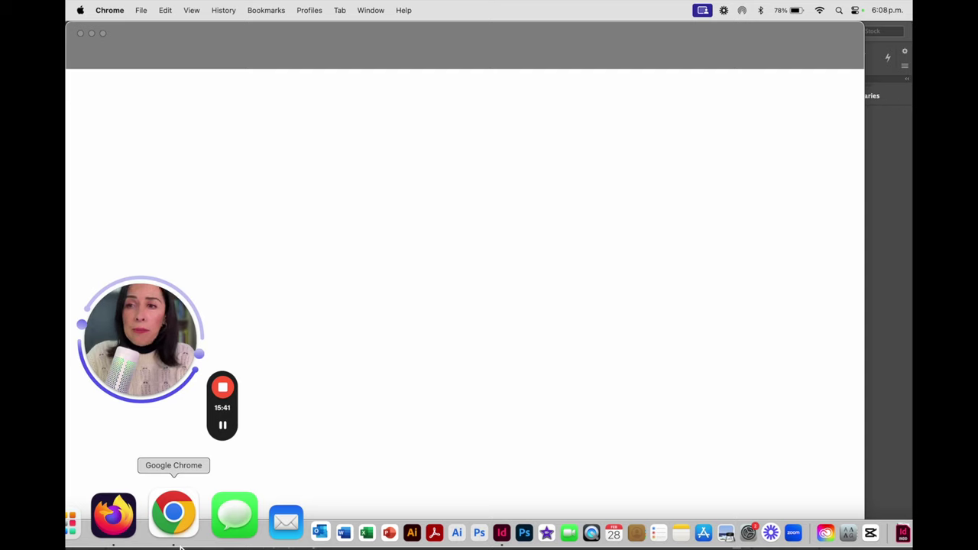
left_click(157, 525)
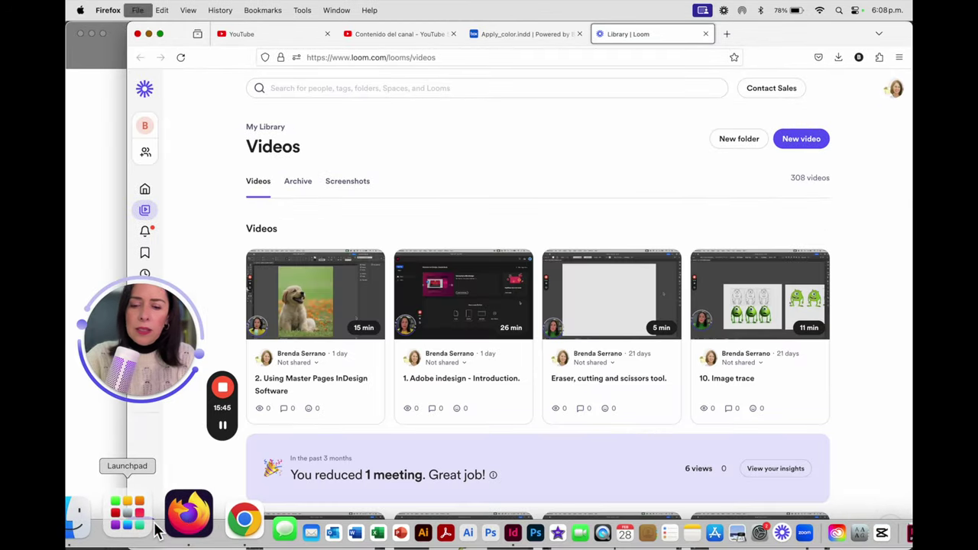
key("super+t")
type("pantone color")
key("Return")
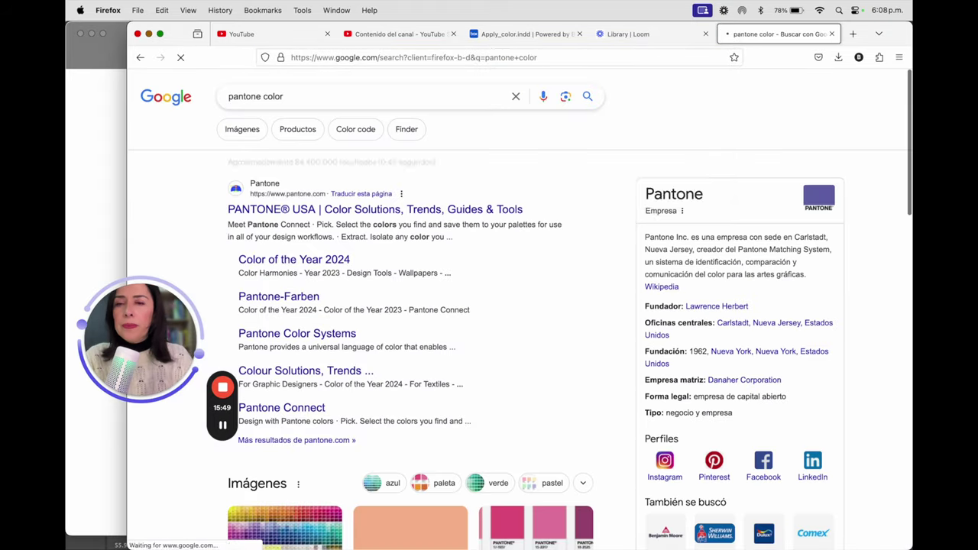
Refine the search to pantone color tiffany blue and preview the Tiffany & Co. Pantone 1837 C image
left_click(323, 99)
type("tiffany blue")
key("Return")
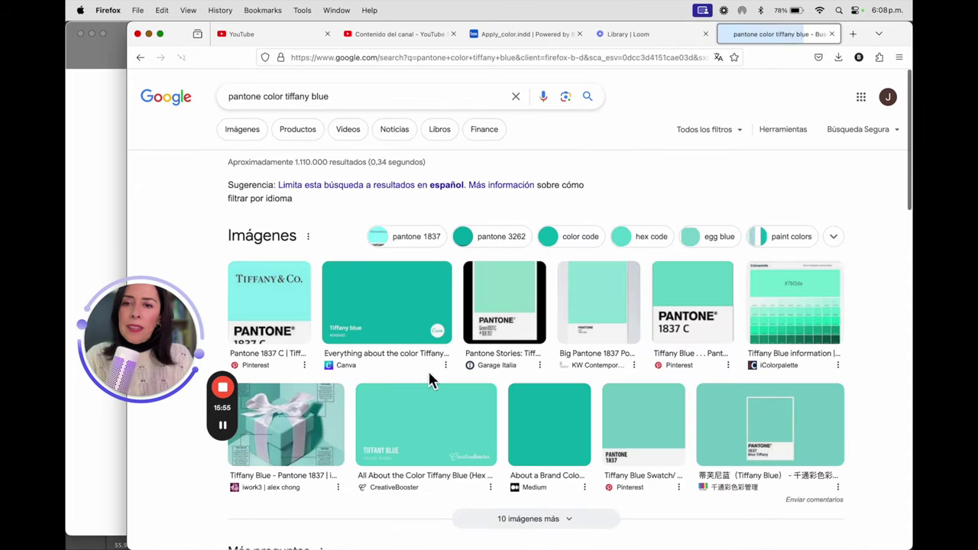
left_click(280, 310)
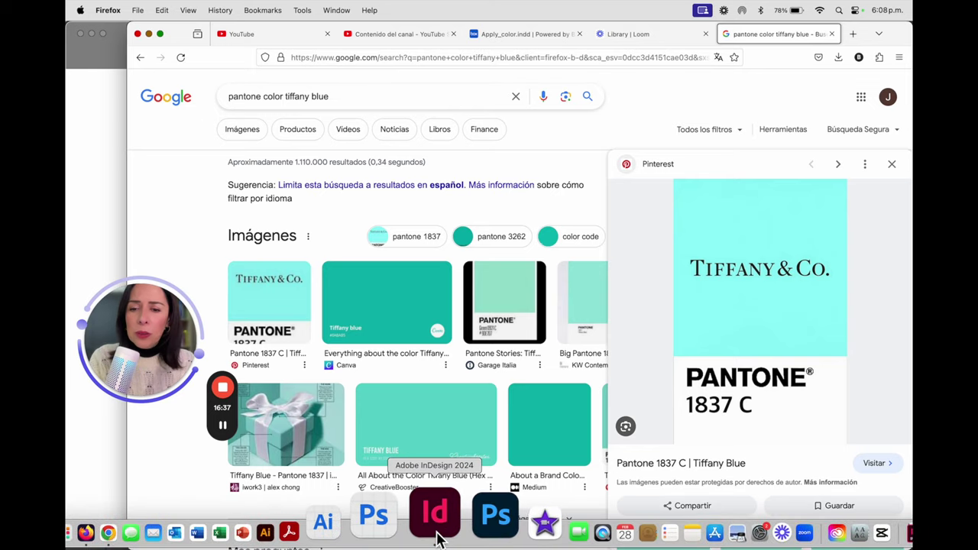
Return to InDesign and create the mixed ink swatch from Process Cyan, Process Yellow and Kermit, each at 100%
left_click(436, 535)
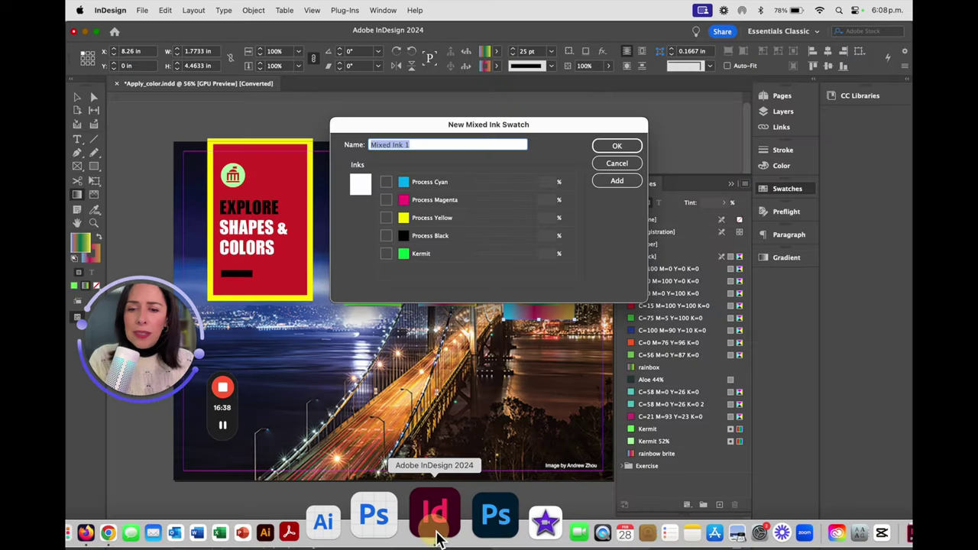
left_click(386, 183)
left_click(386, 218)
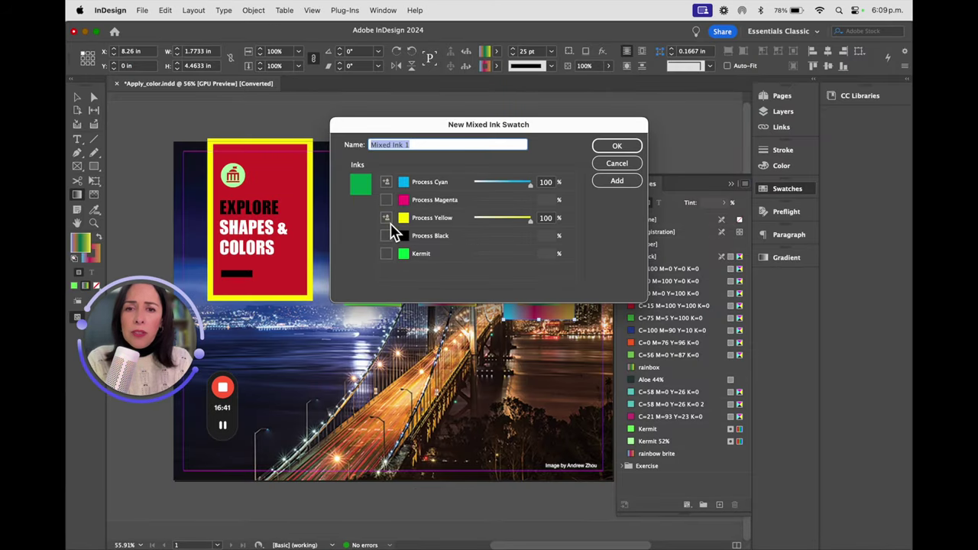
left_click(387, 255)
left_click(617, 182)
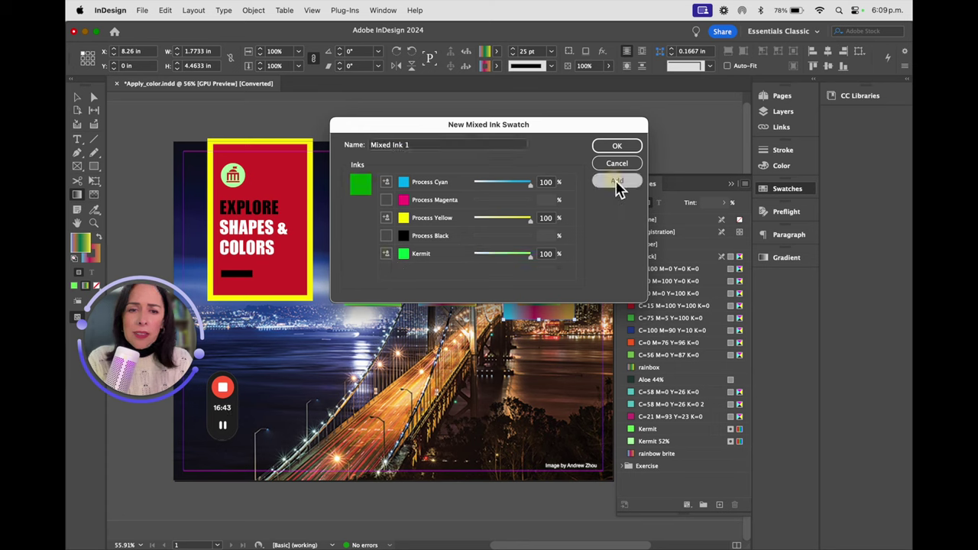
left_click(617, 146)
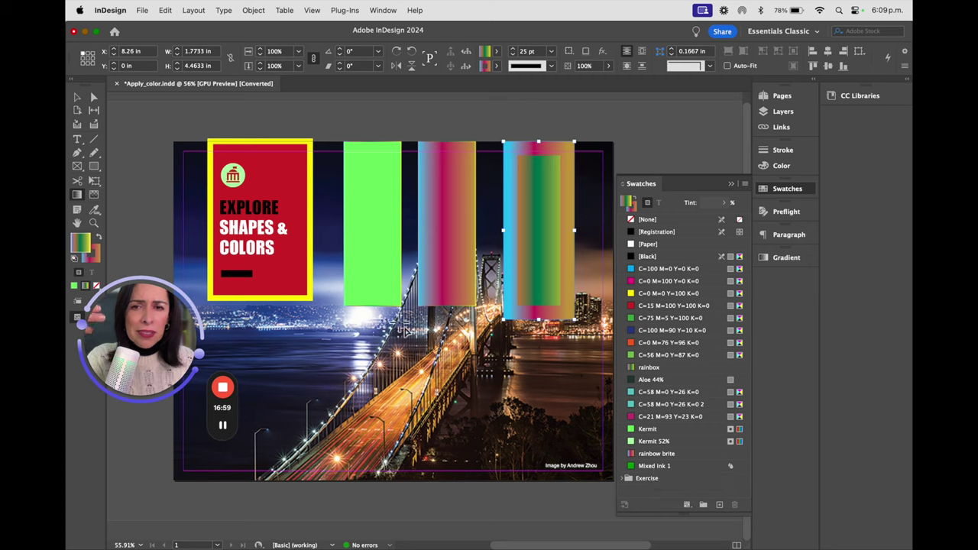
Copy the Kermit rectangle into the space below it, at X 4.26 in and Y 4.31 in, and fill the copy with Mixed Ink 1
left_click(76, 97)
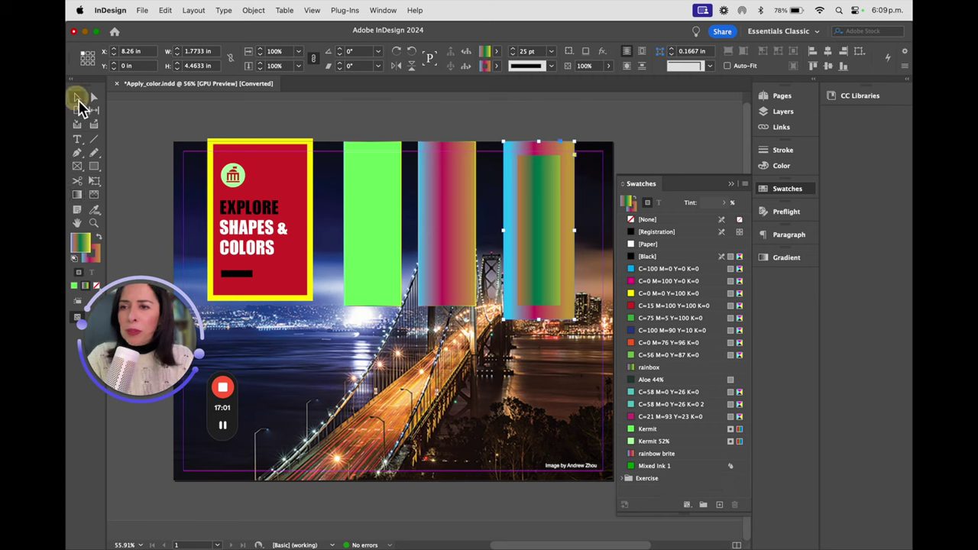
left_click_drag(380, 213, 405, 392)
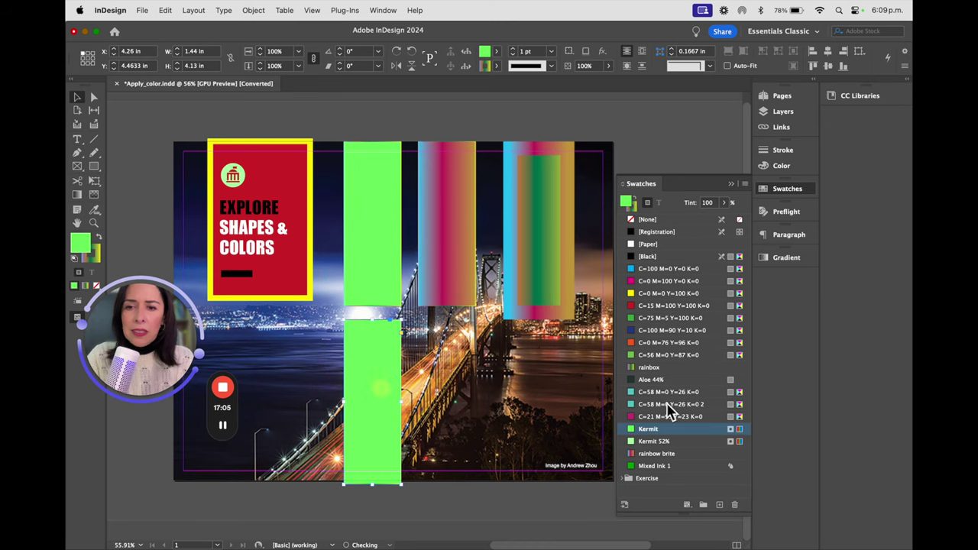
left_click(671, 466)
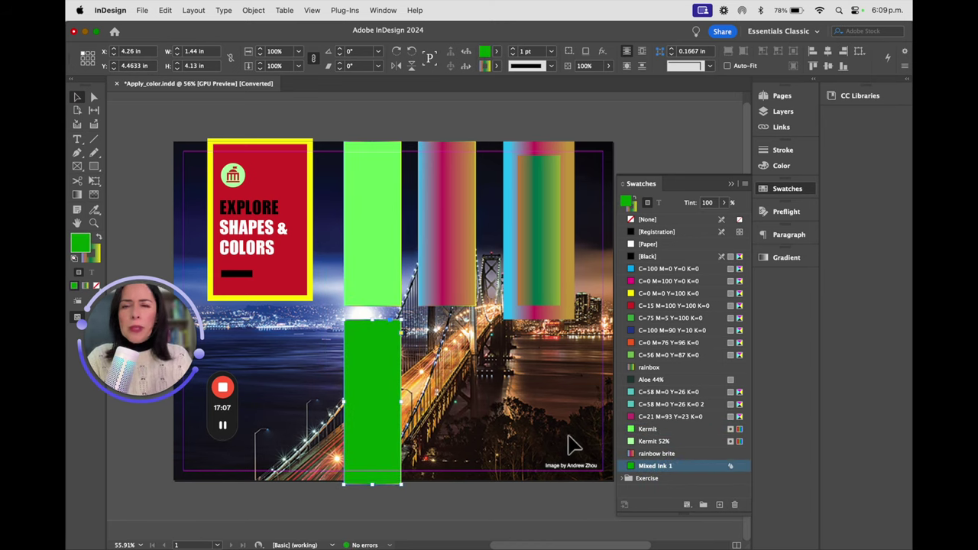
left_click(649, 110)
left_click_drag(367, 358, 378, 340)
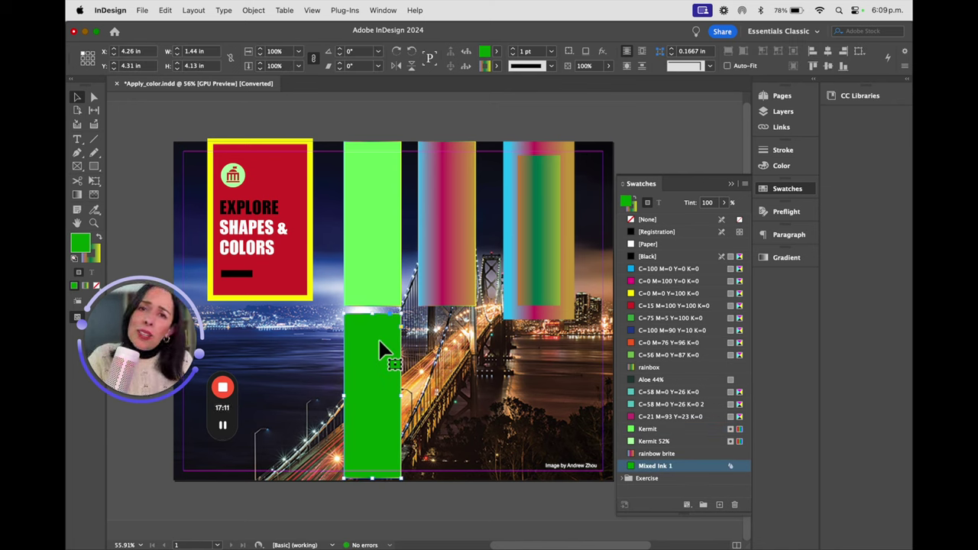
Try removing the stroke from the mixed ink rectangle, deselect it and undo the last change
left_click(496, 66)
left_click_drag(500, 135, 498, 90)
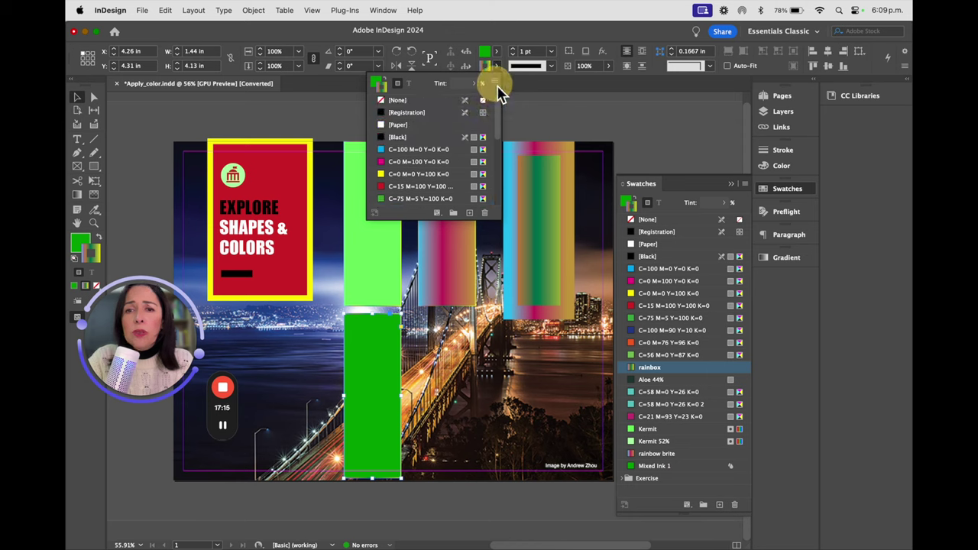
left_click(398, 100)
left_click(554, 118)
key("super+z")
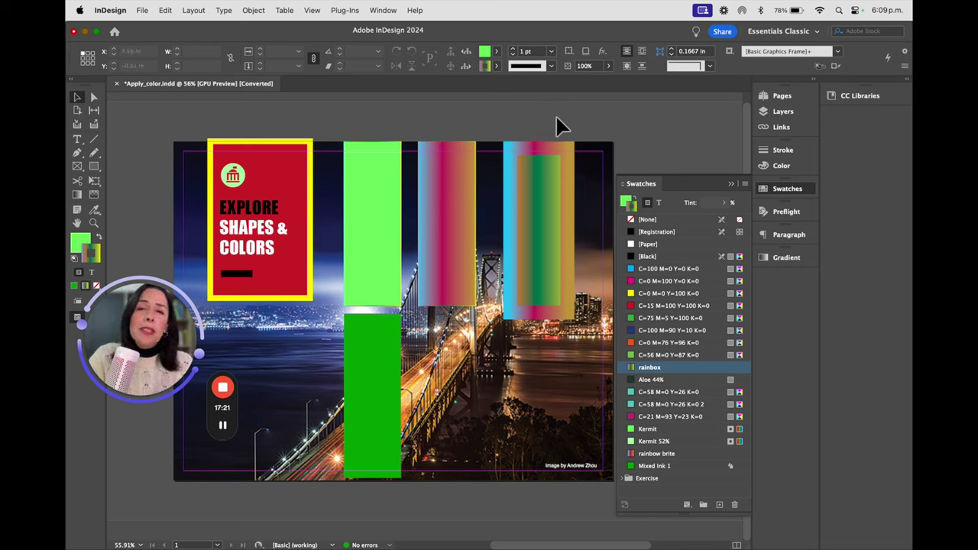
Start a new mixed ink swatch named orange with Process Magenta at 50% and Process Yellow at 100%
left_click(746, 184)
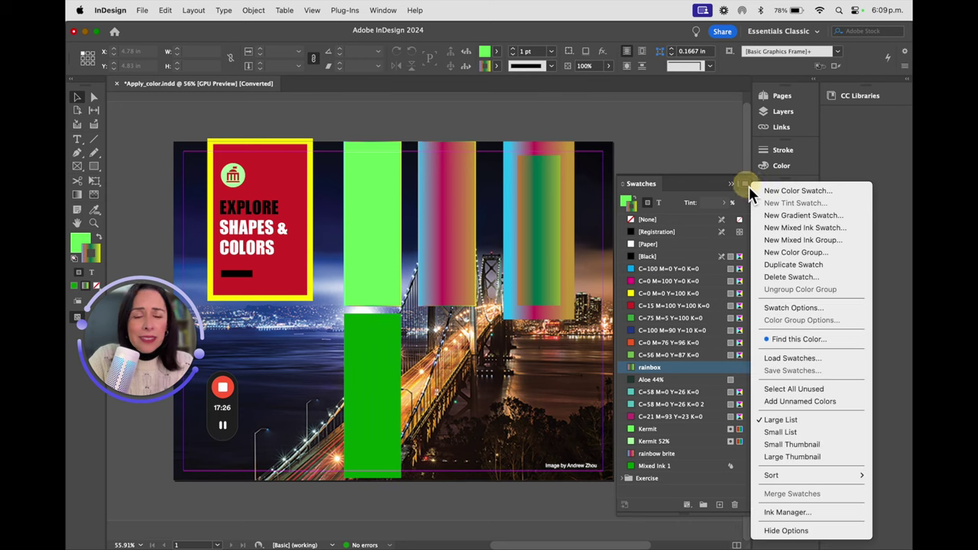
left_click(793, 228)
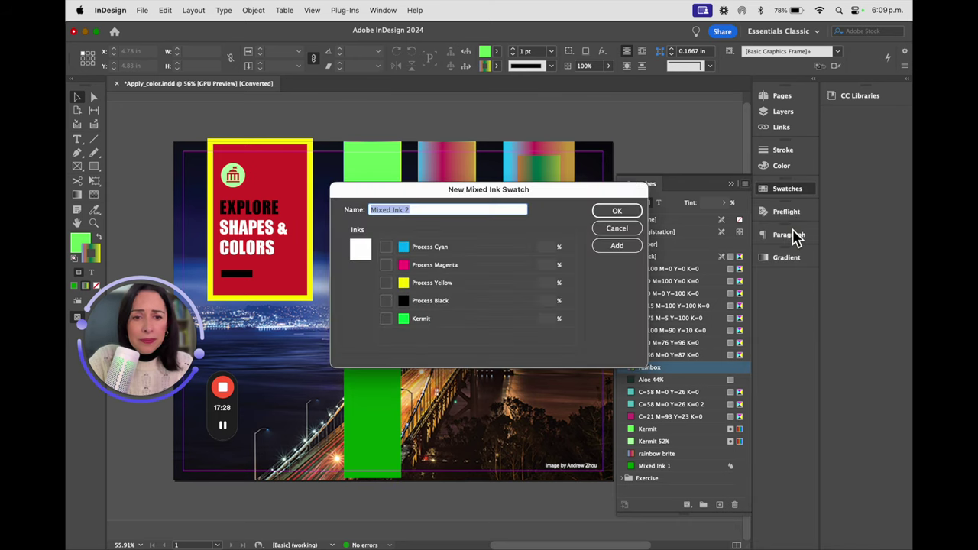
left_click(386, 264)
left_click(386, 283)
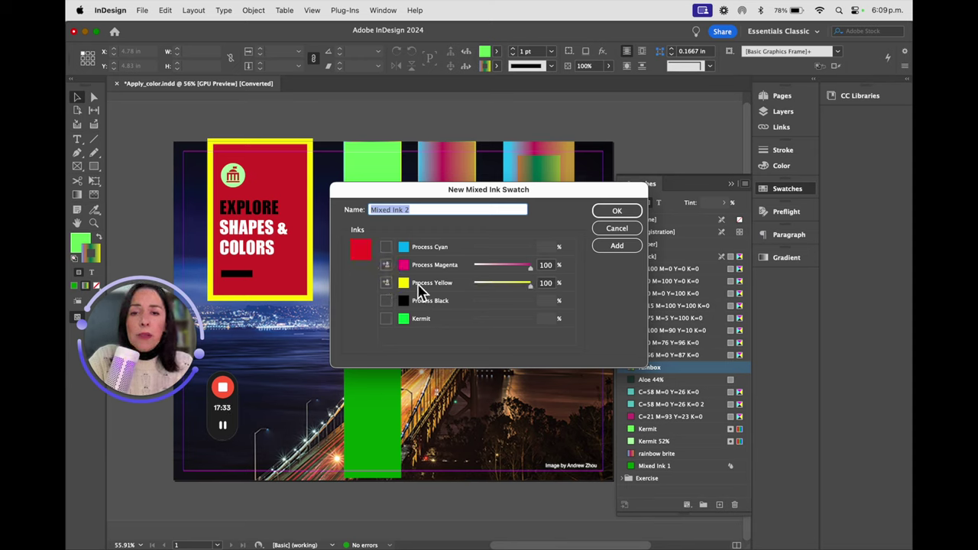
left_click_drag(531, 284, 507, 293)
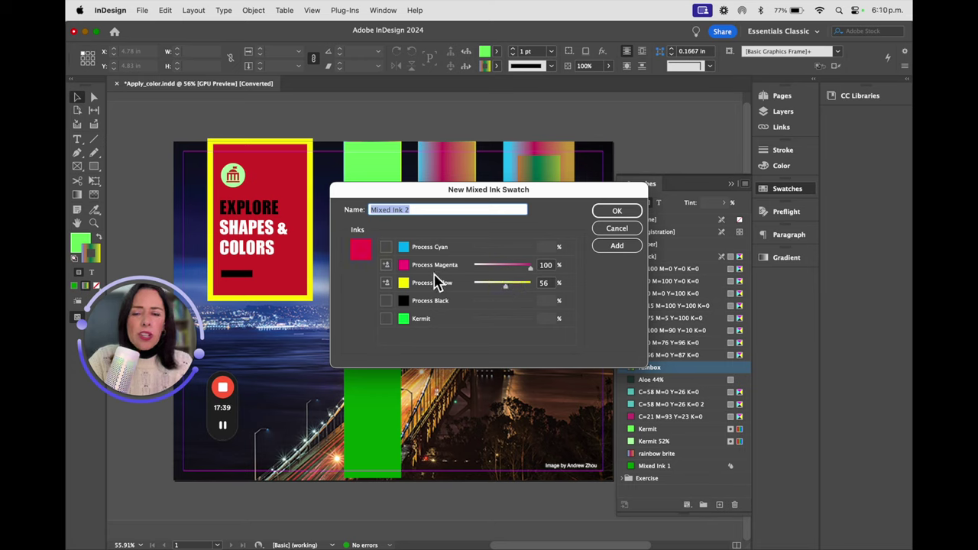
type("orange")
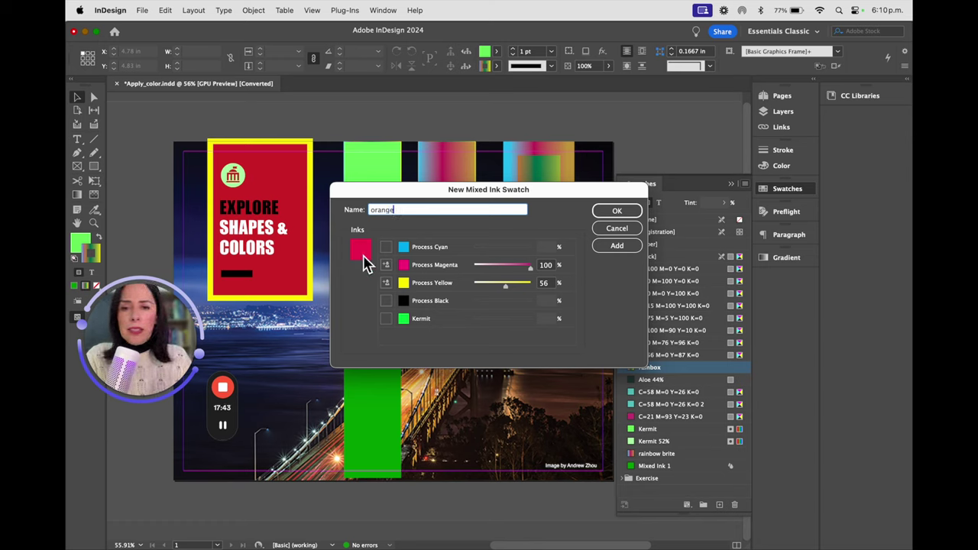
mouse_move(505, 287)
left_mouse_down()
mouse_move(545, 294)
mouse_move(501, 269)
left_mouse_up()
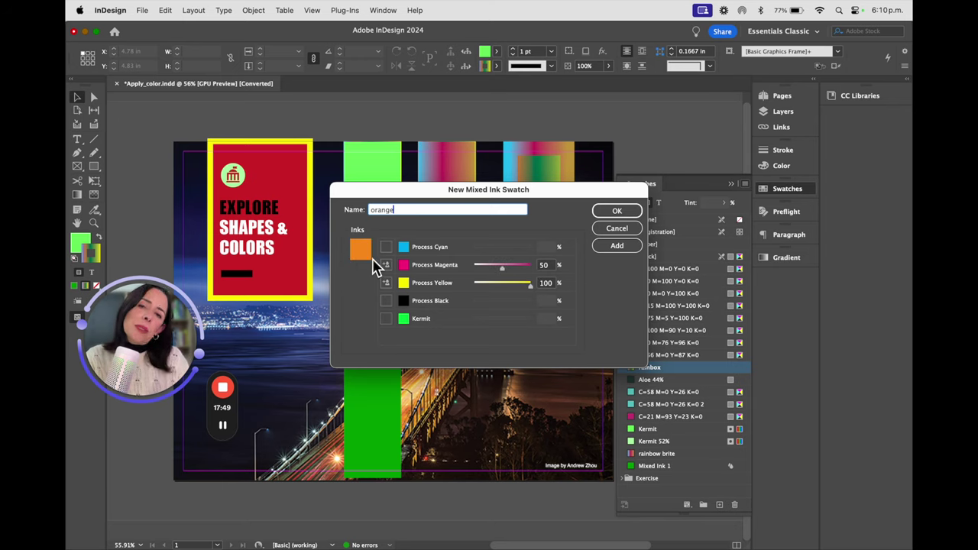
Include Process Black at 30% and Kermit at 100% in the orange mixed ink, and add it to the swatches
left_click(386, 300)
left_click_drag(530, 305, 493, 313)
left_click(627, 246)
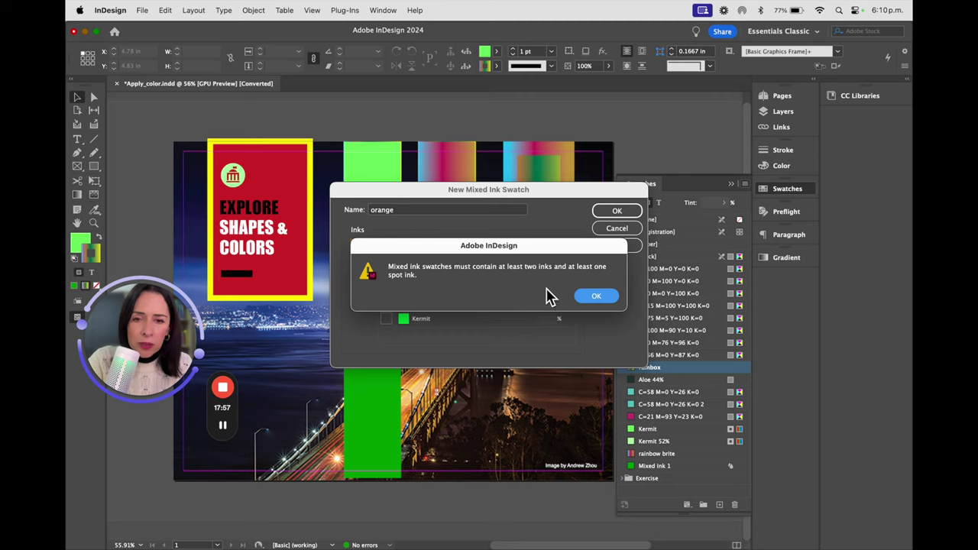
left_click(599, 297)
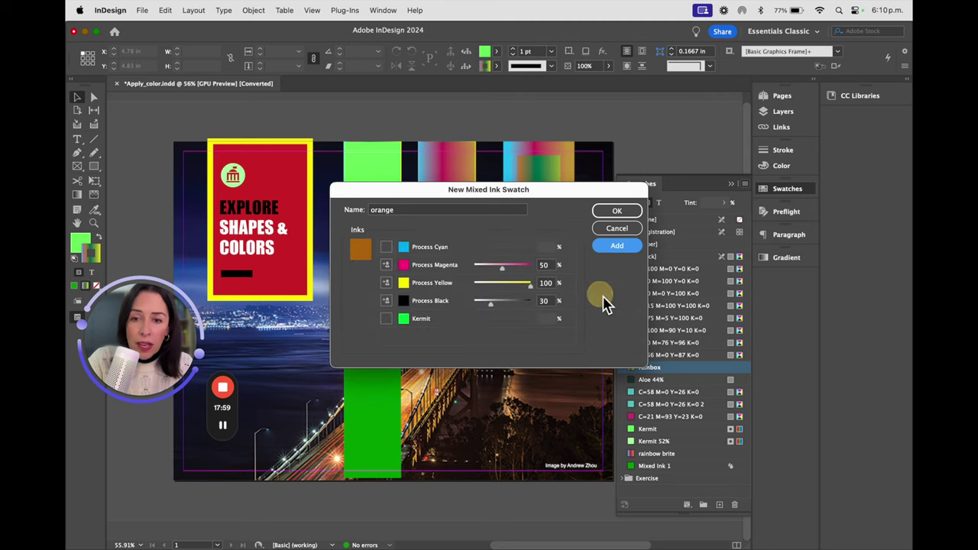
left_click(386, 319)
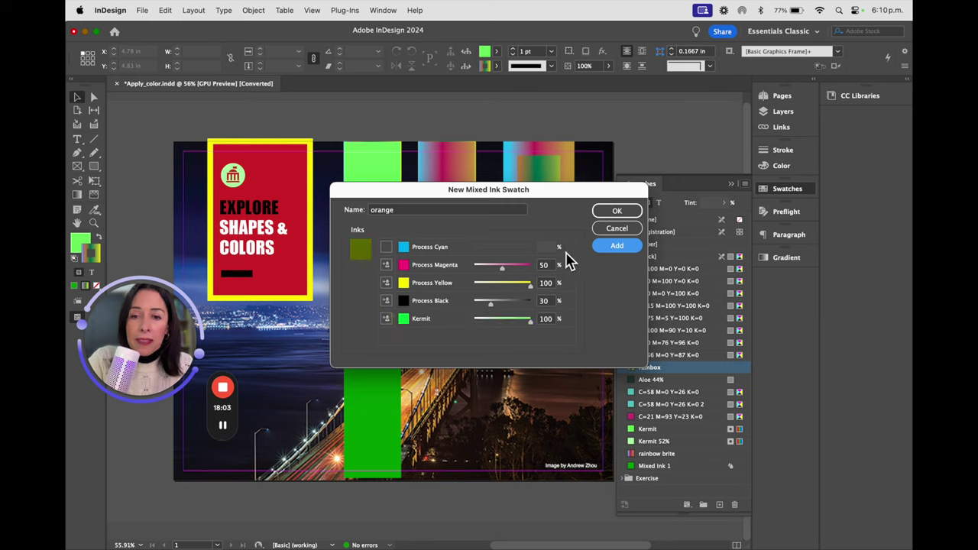
left_click(616, 249)
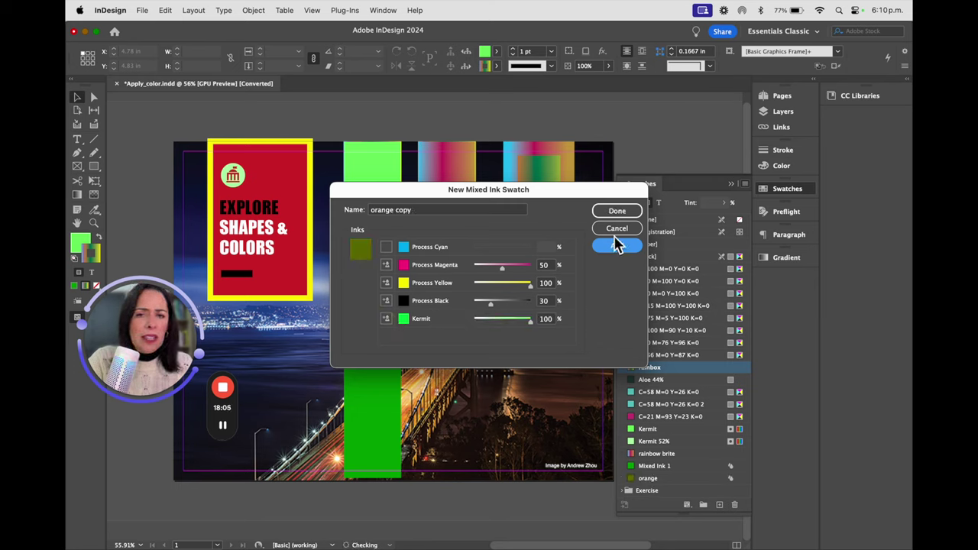
left_click(616, 213)
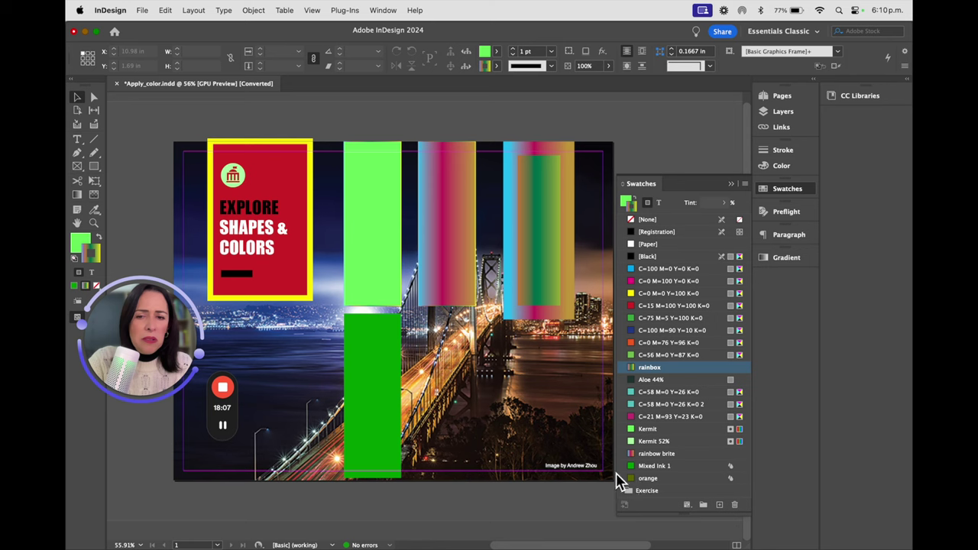
Copy the Mixed Ink 1 rectangle to X 6.2565 in, Y 4.31 in, and give the copy an orange fill with a Mixed Ink 1 stroke
left_click_drag(384, 375, 464, 371)
left_click(650, 480)
left_click(651, 480)
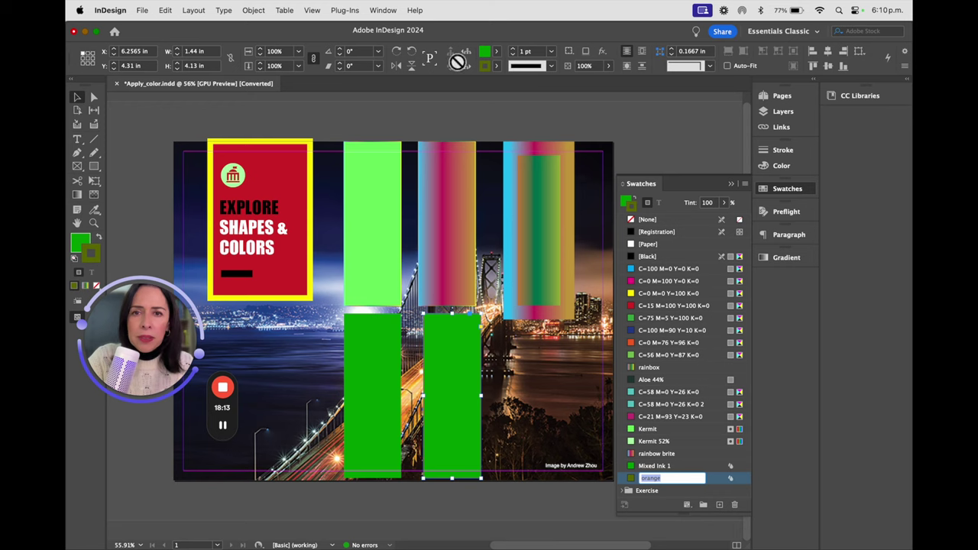
key("Return")
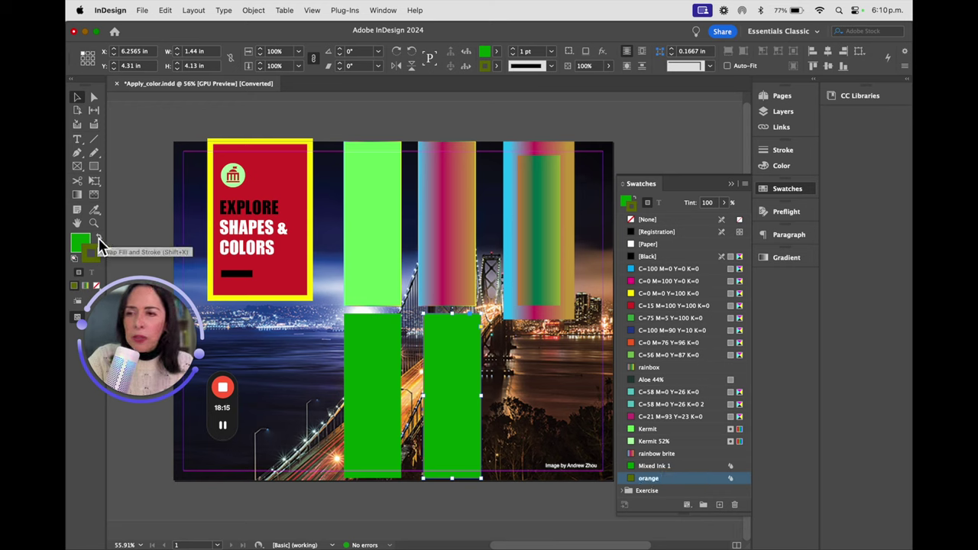
left_click(100, 238)
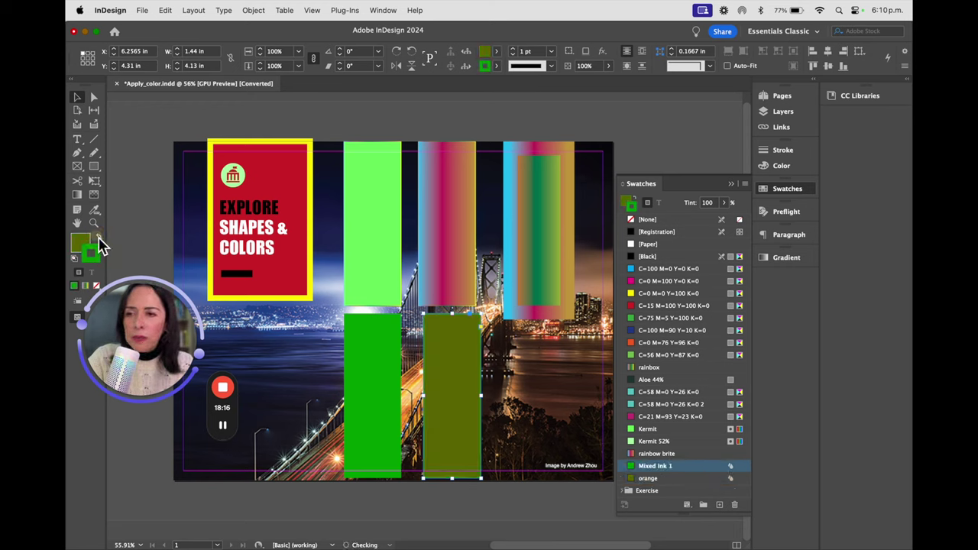
left_click(337, 120)
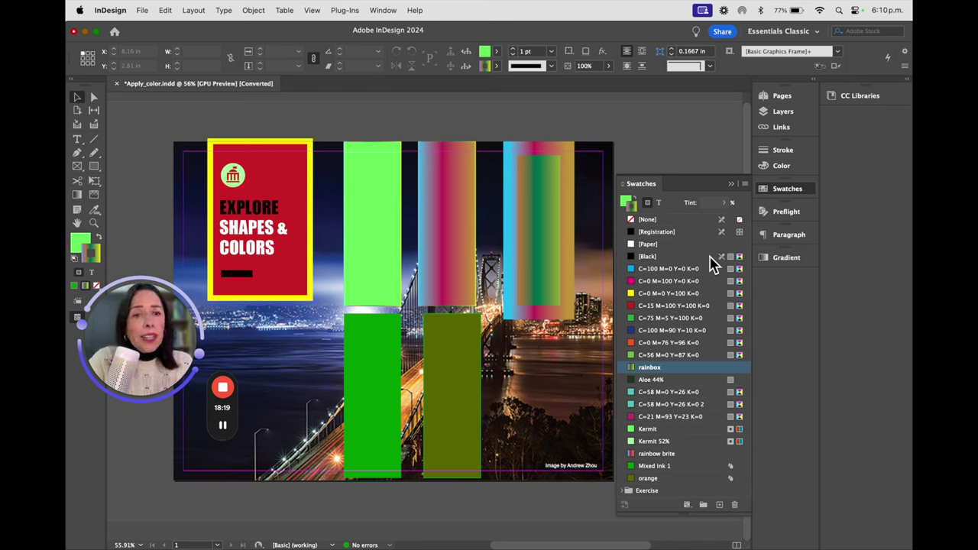
left_click(745, 184)
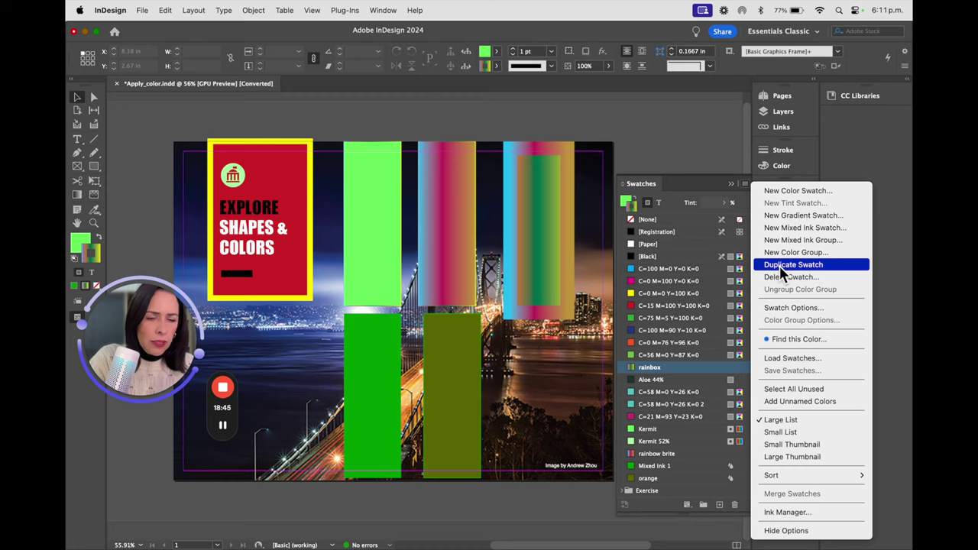
left_click(745, 184)
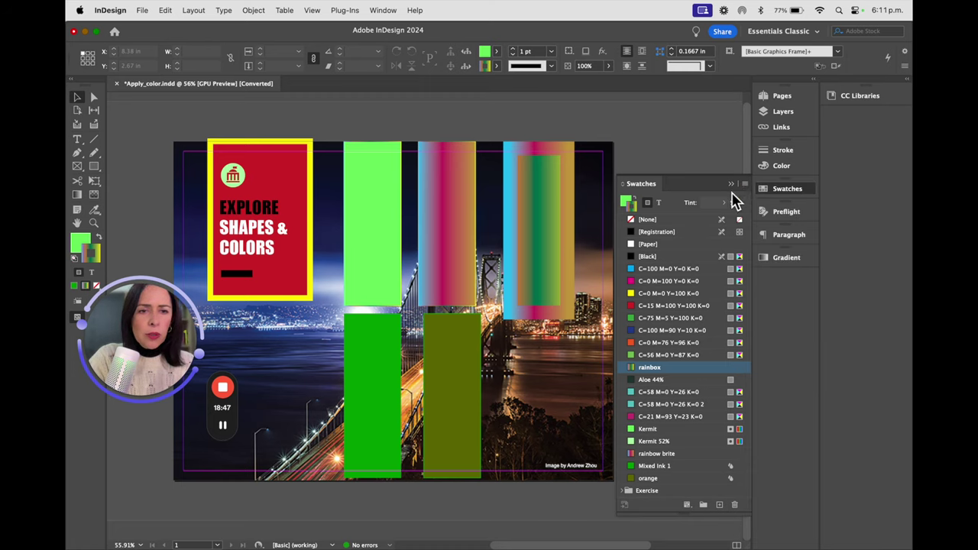
left_click(770, 189)
left_click(781, 169)
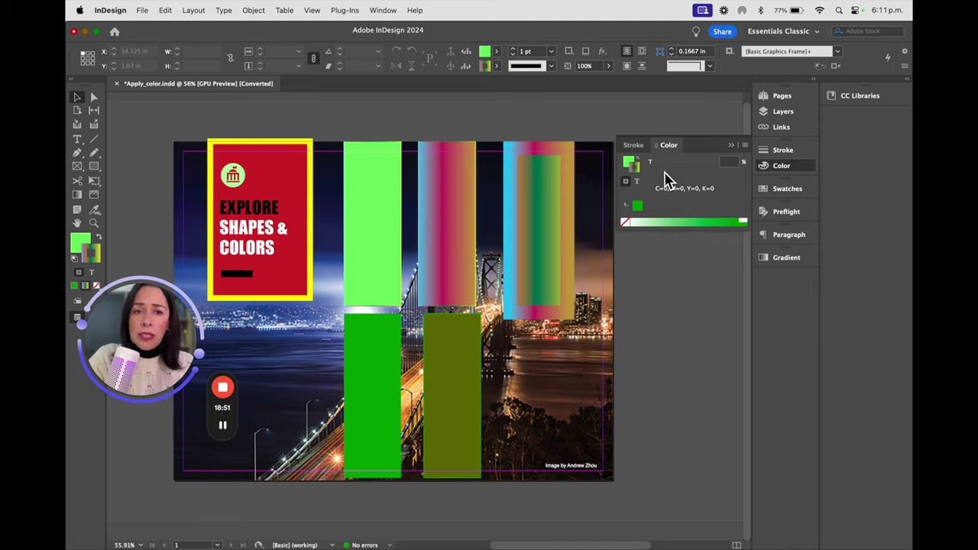
left_click(784, 190)
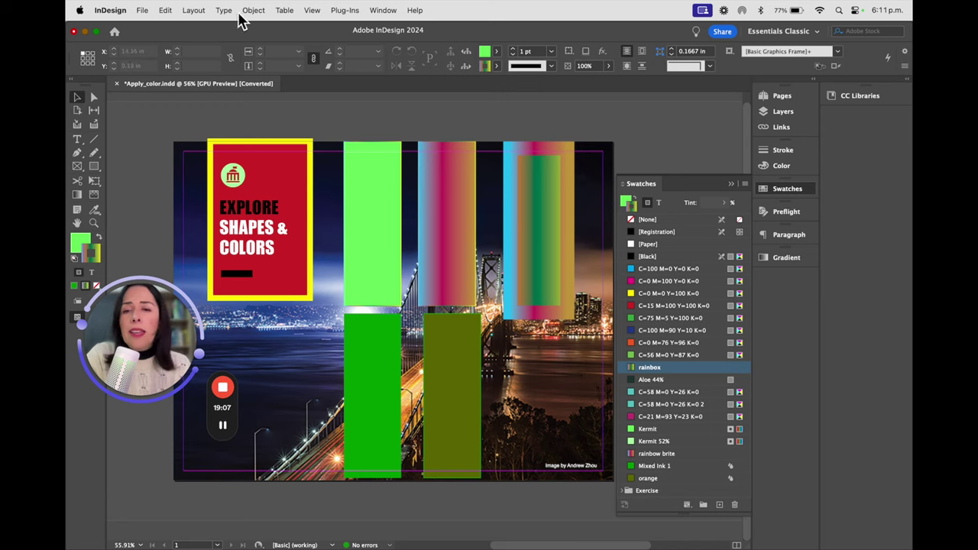
left_click(368, 188)
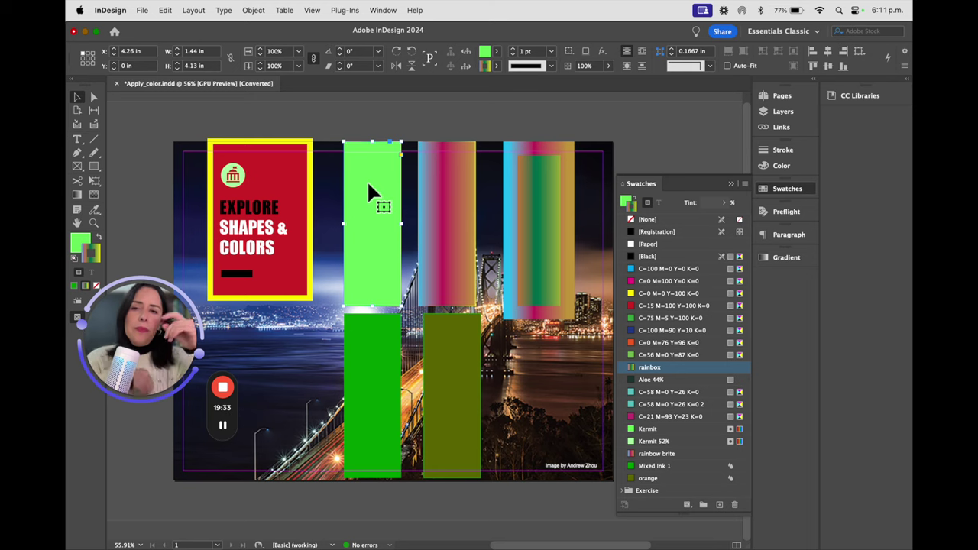
Add a drop shadow effect to the red rectangle with the yellow stroke behind the EXPLORE SHAPES & COLORS text
left_click(298, 184)
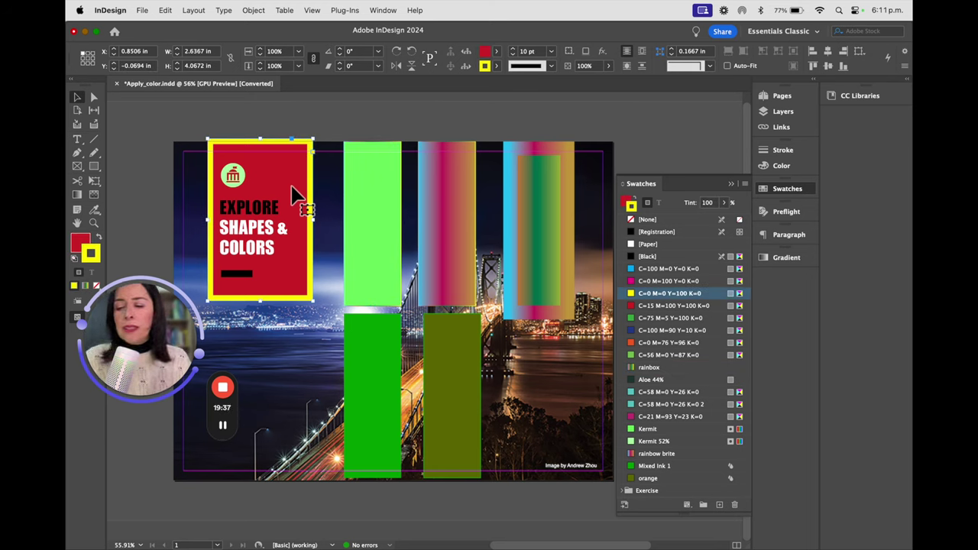
left_click_drag(236, 166, 344, 203)
left_click_drag(417, 237, 539, 225)
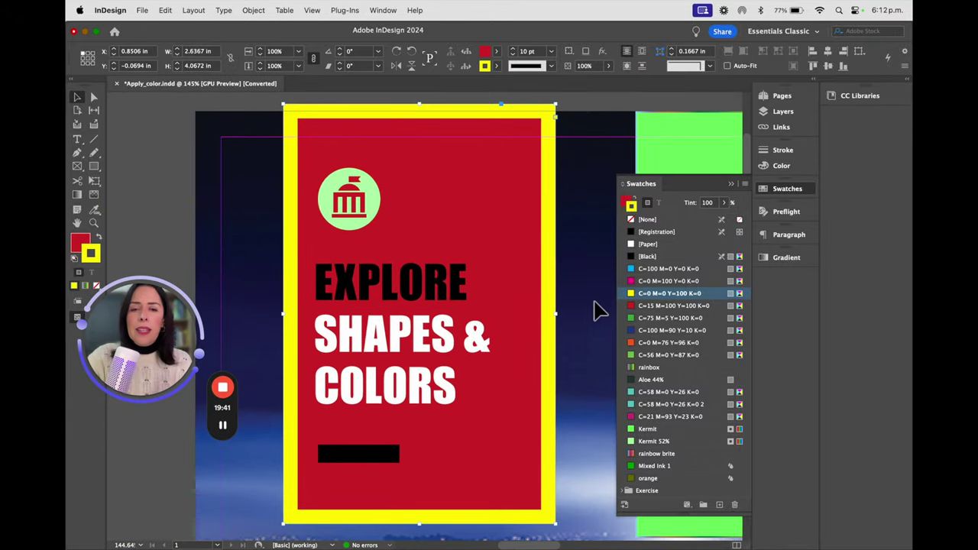
scroll(598, 311, "down", 1)
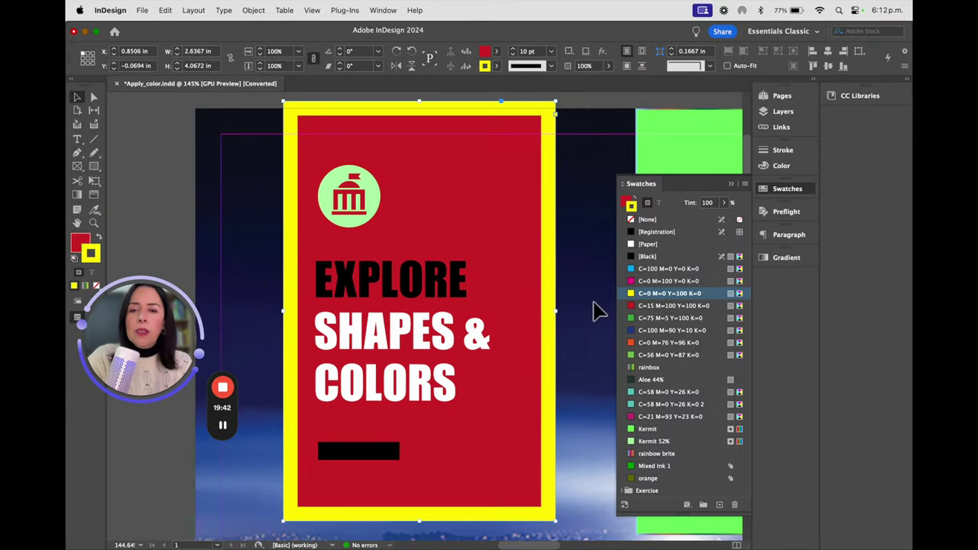
left_click(252, 10)
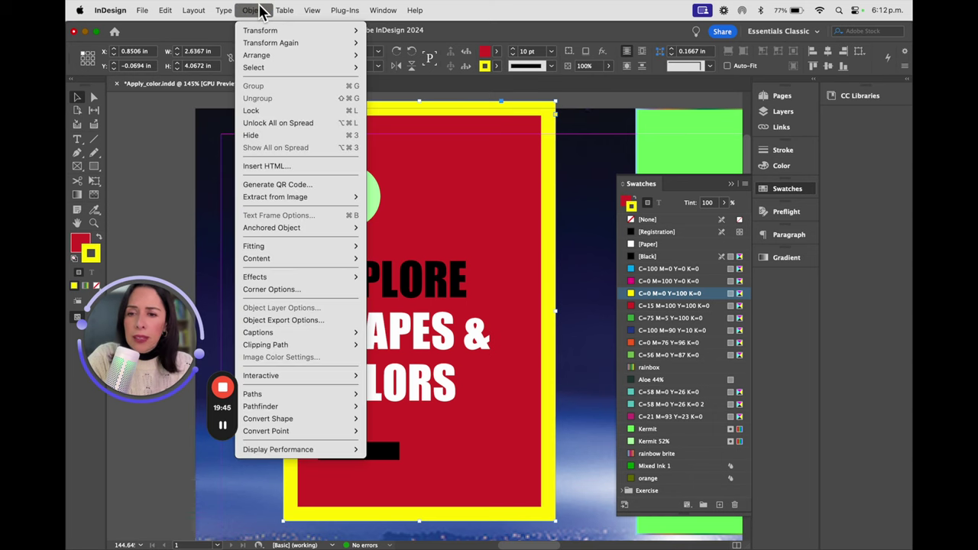
mouse_move(312, 278)
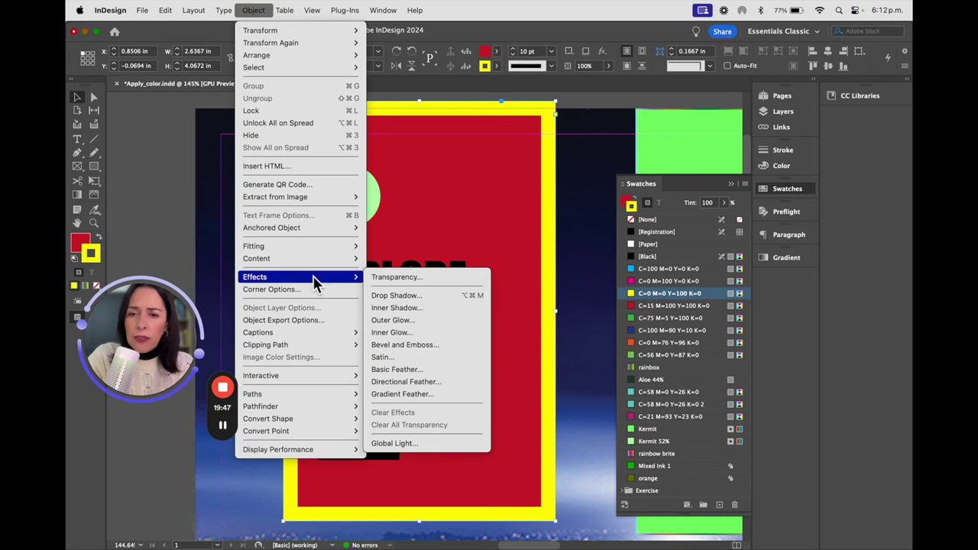
left_click(405, 297)
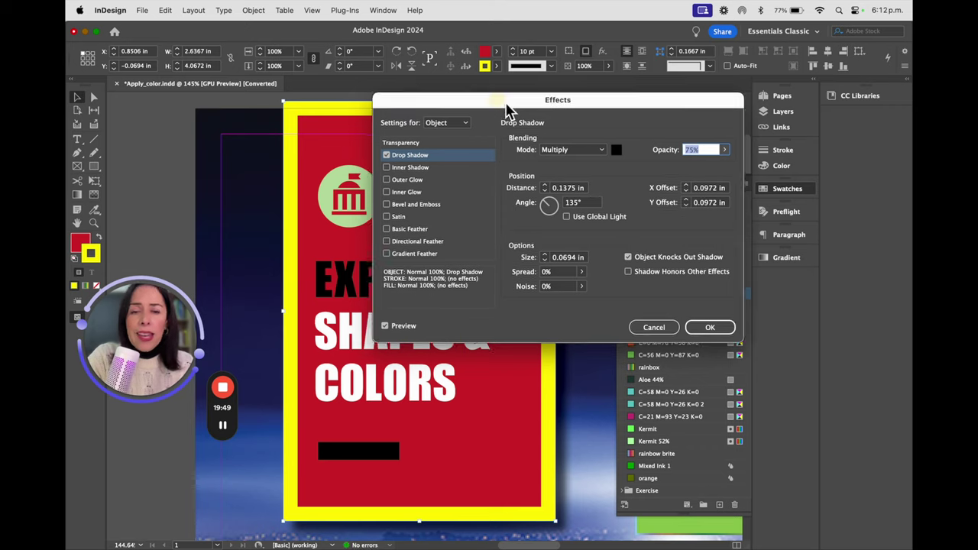
left_click_drag(508, 109, 689, 170)
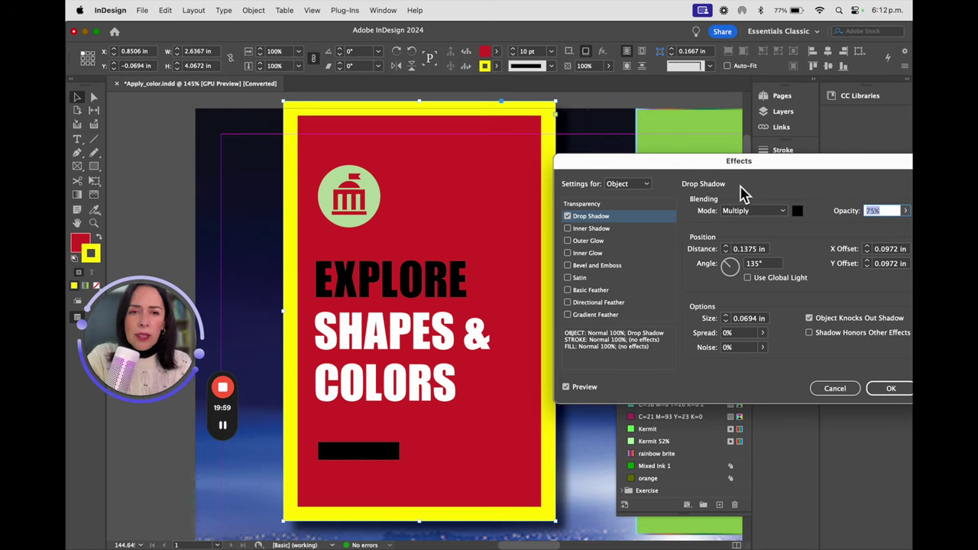
Try the Overlay and Darken blending modes on the drop shadow and return it to Multiply
left_click(784, 213)
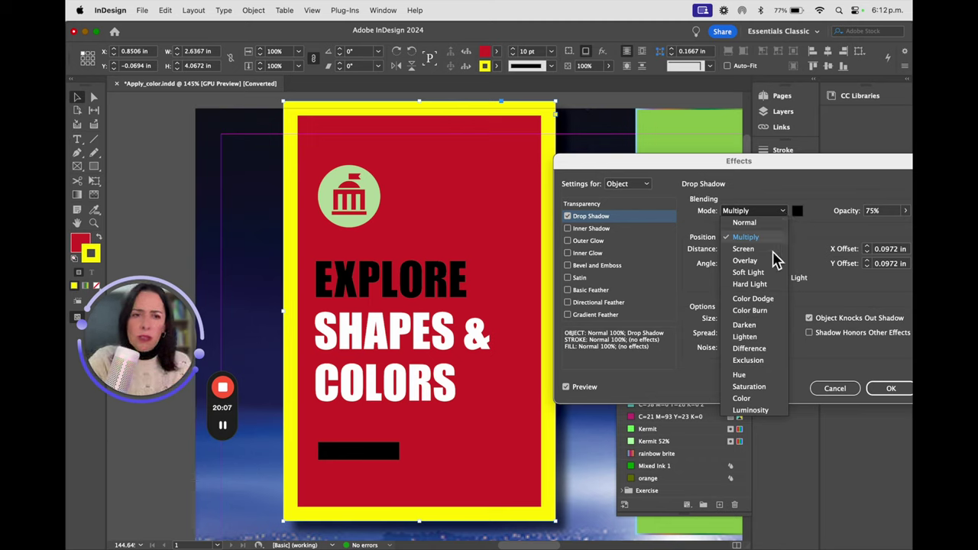
left_click(745, 261)
left_click(753, 214)
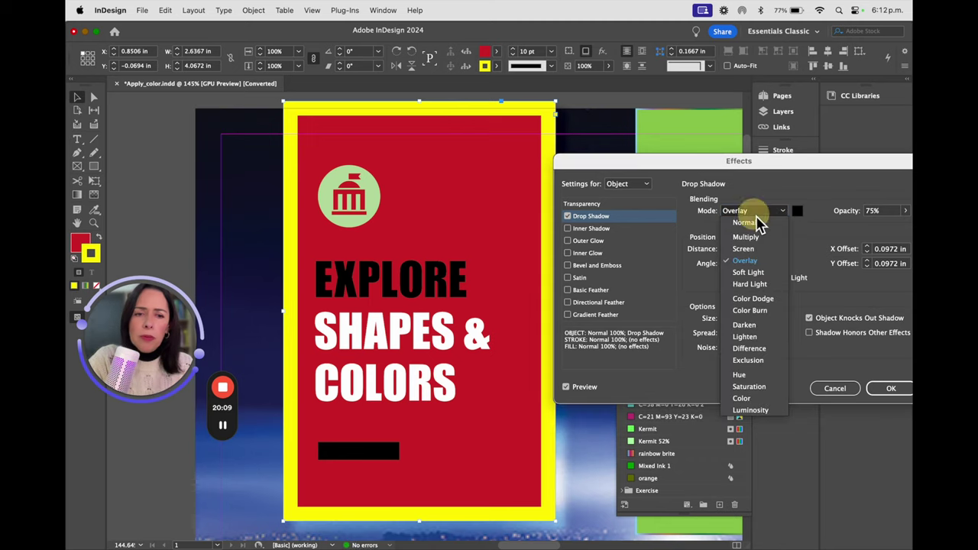
left_click(745, 329)
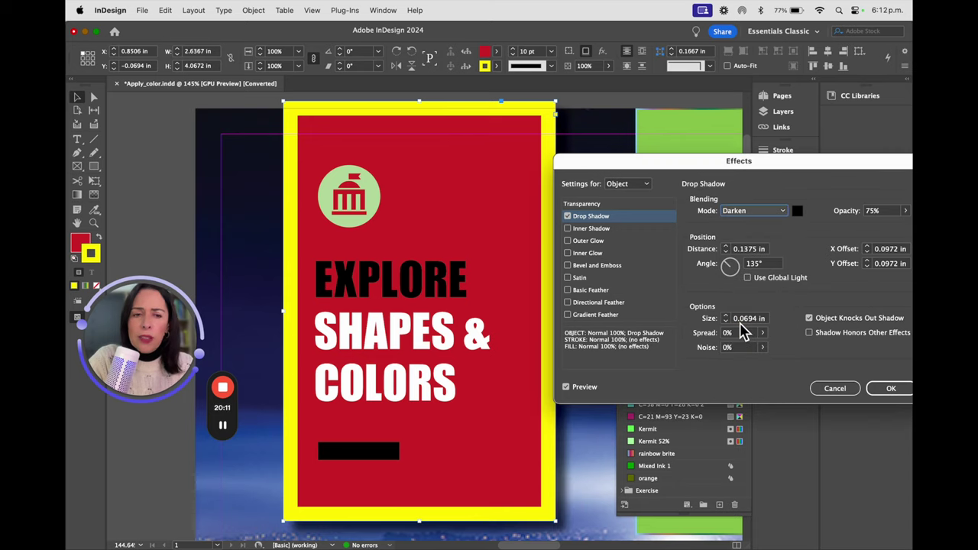
left_click(771, 212)
left_click(746, 238)
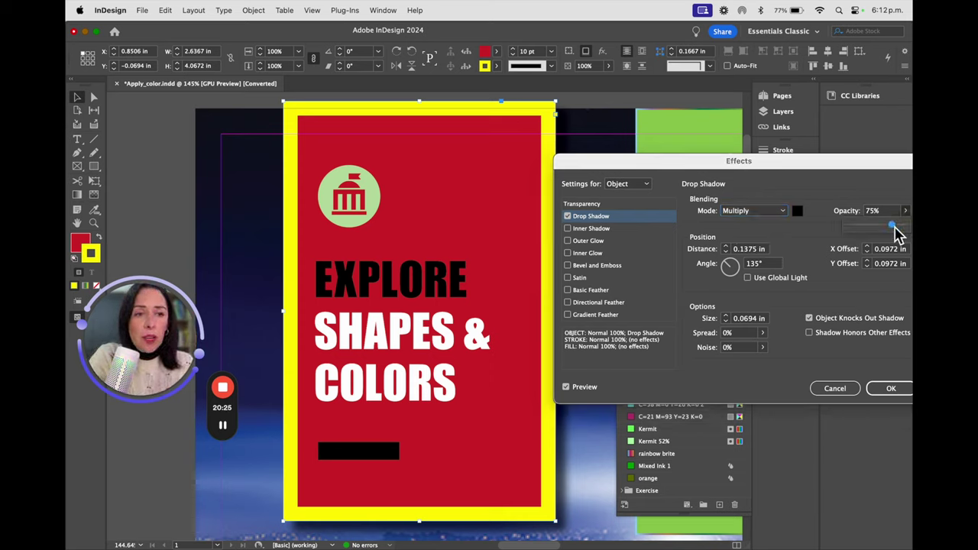
Set the drop shadow's opacity to 72% and its distance to 0.3125 in
left_click_drag(906, 210, 905, 224)
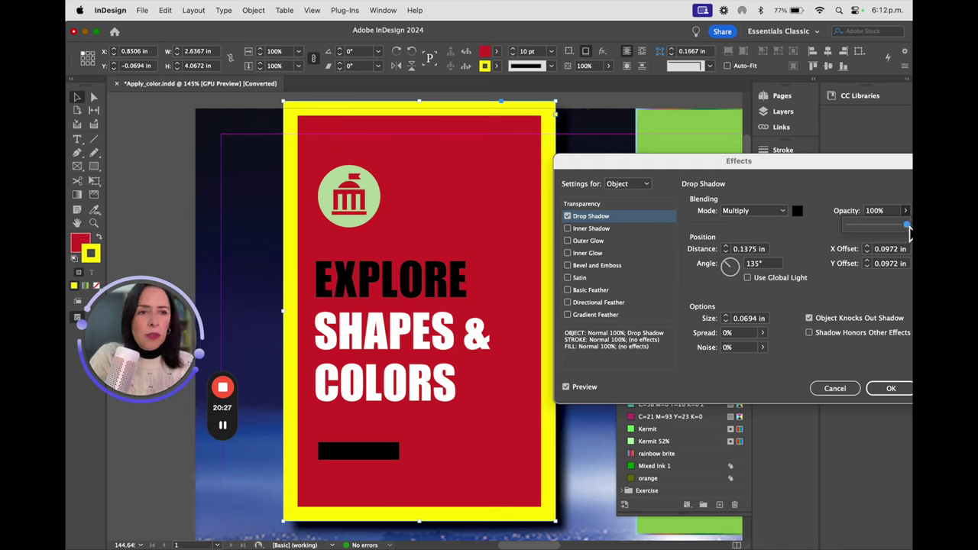
left_click_drag(894, 229, 894, 237)
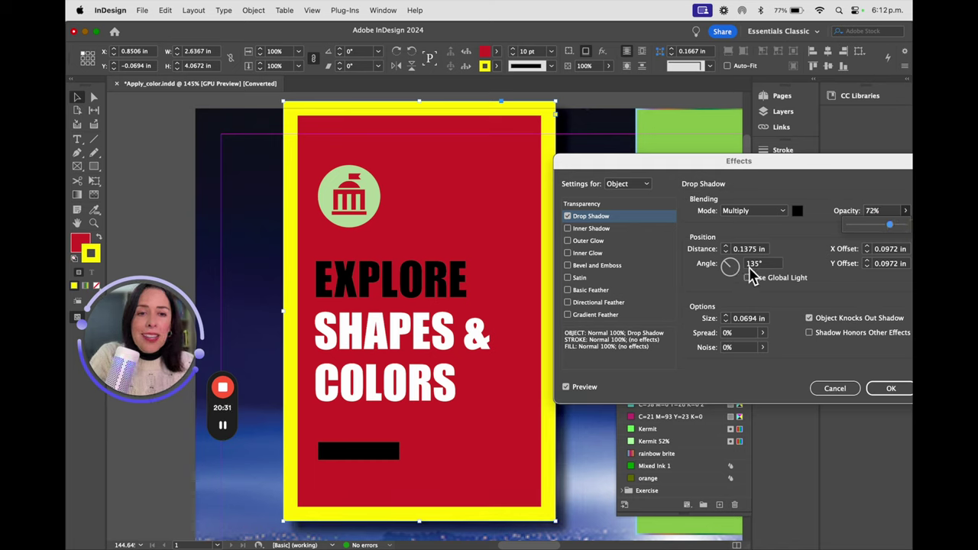
left_click(727, 248)
left_click(726, 248)
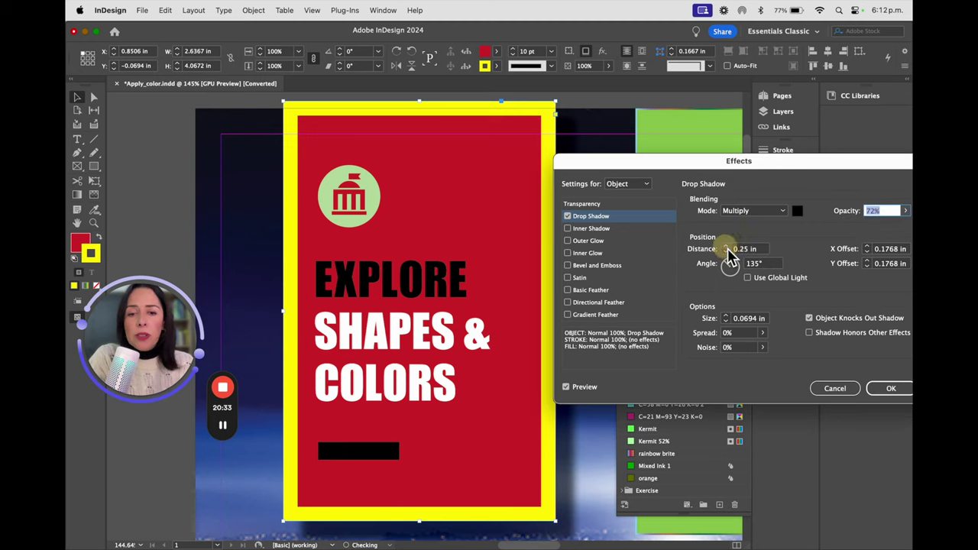
left_click(726, 248)
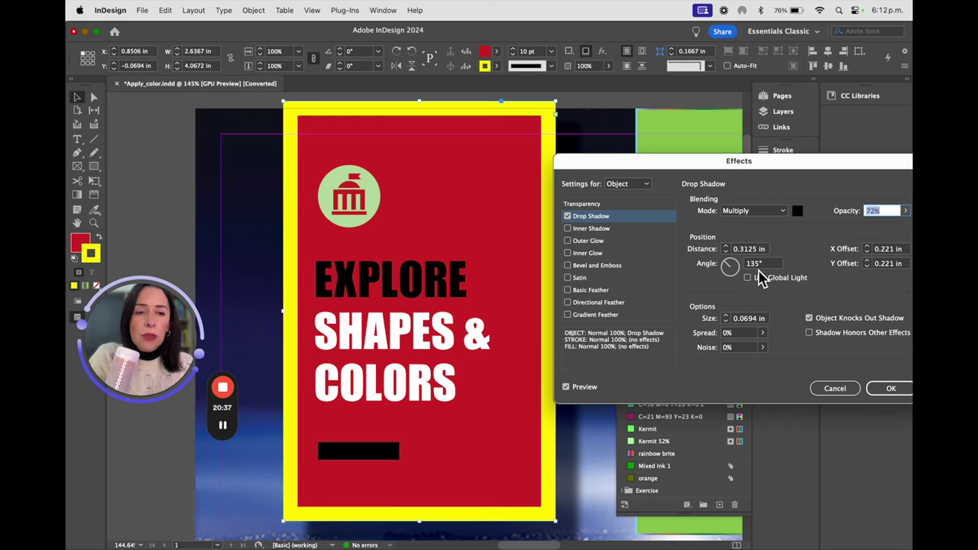
Set the drop shadow's size to 0.125 in and apply the effect to the red rectangle
left_click(726, 316)
left_click(726, 315)
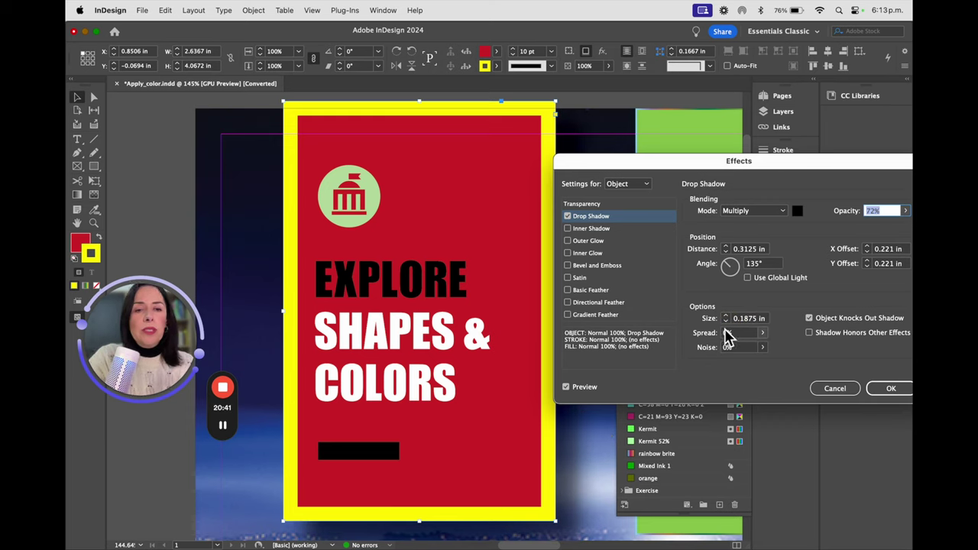
left_click(726, 320)
left_click(726, 321)
left_click(726, 322)
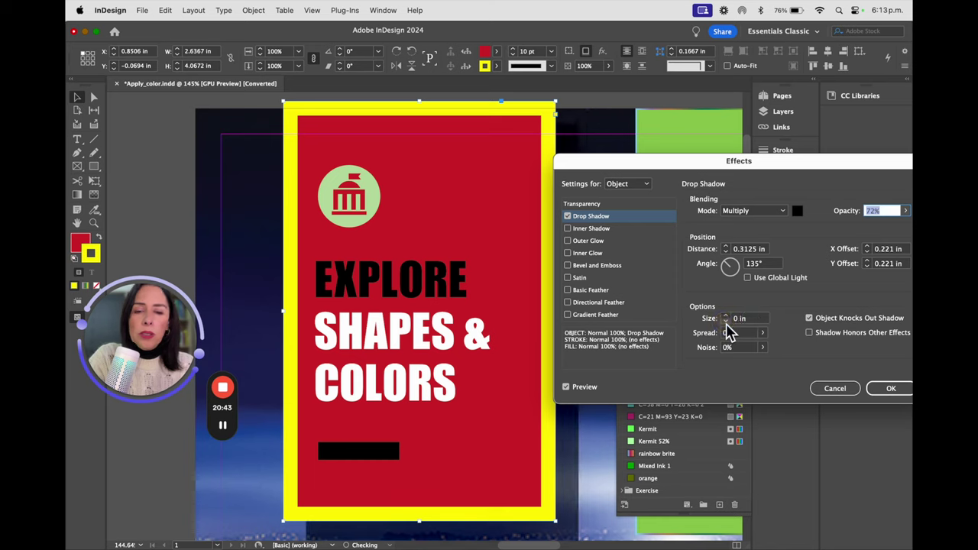
left_click(726, 318)
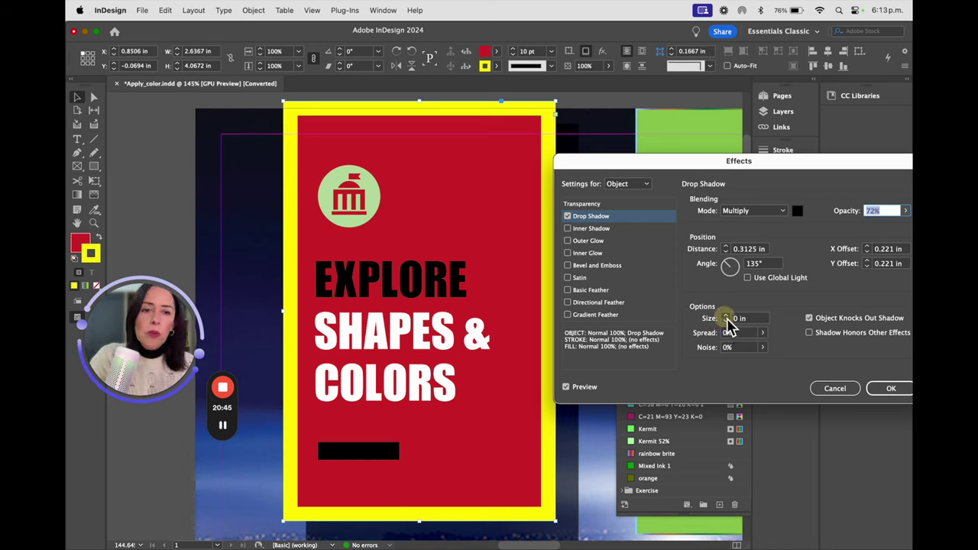
left_click(726, 318)
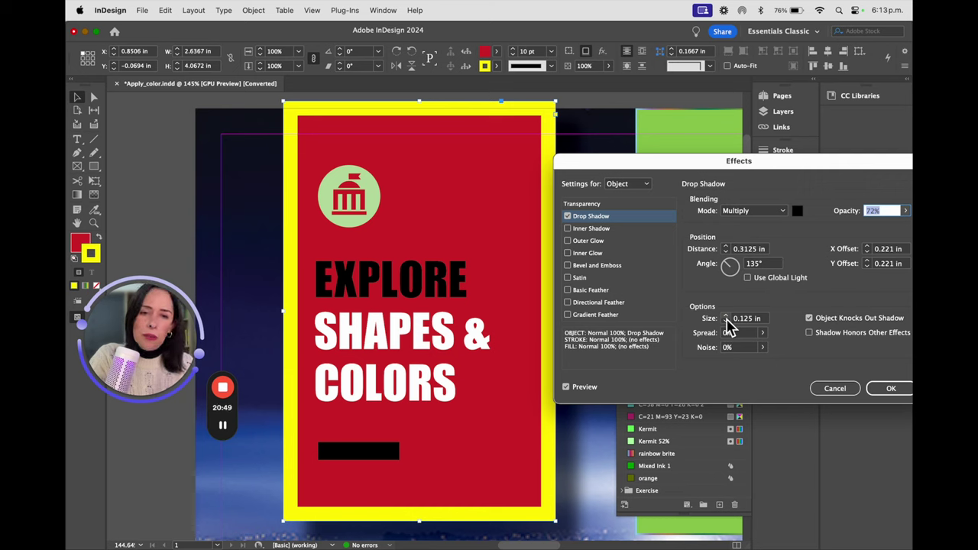
left_click_drag(790, 164, 778, 139)
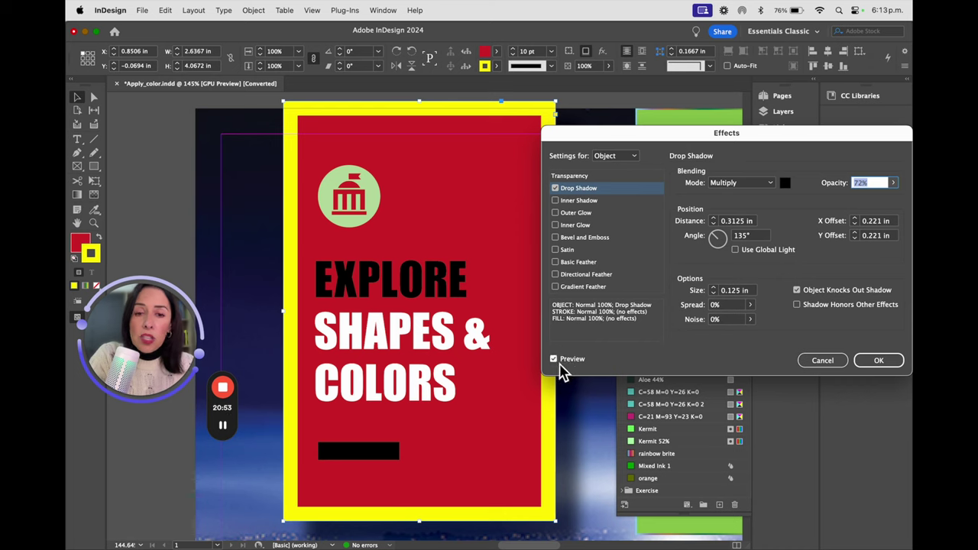
left_click(877, 364)
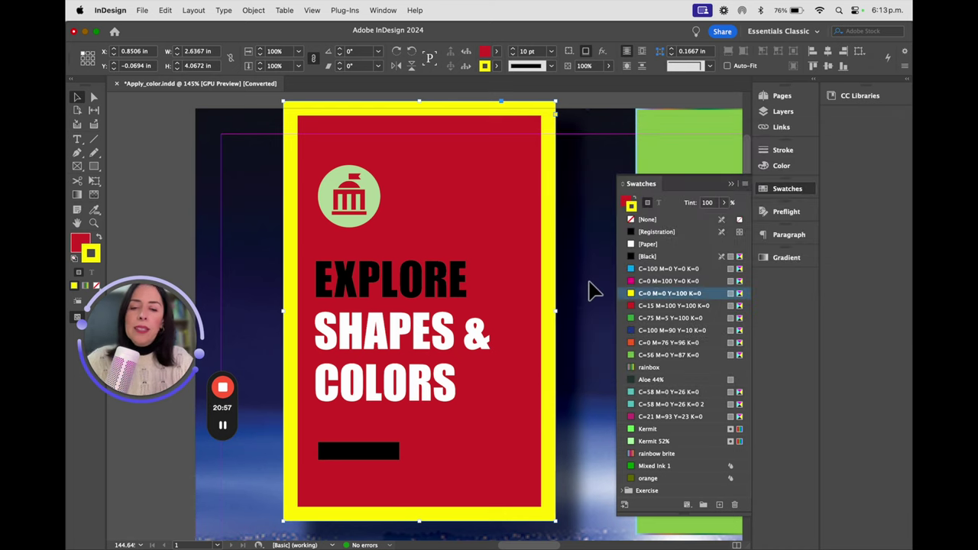
Add a Bevel and Emboss effect to the light green circle icon above the EXPLORE SHAPES & COLORS text
scroll(592, 290, "down", 3)
left_click_drag(578, 343, 388, 305)
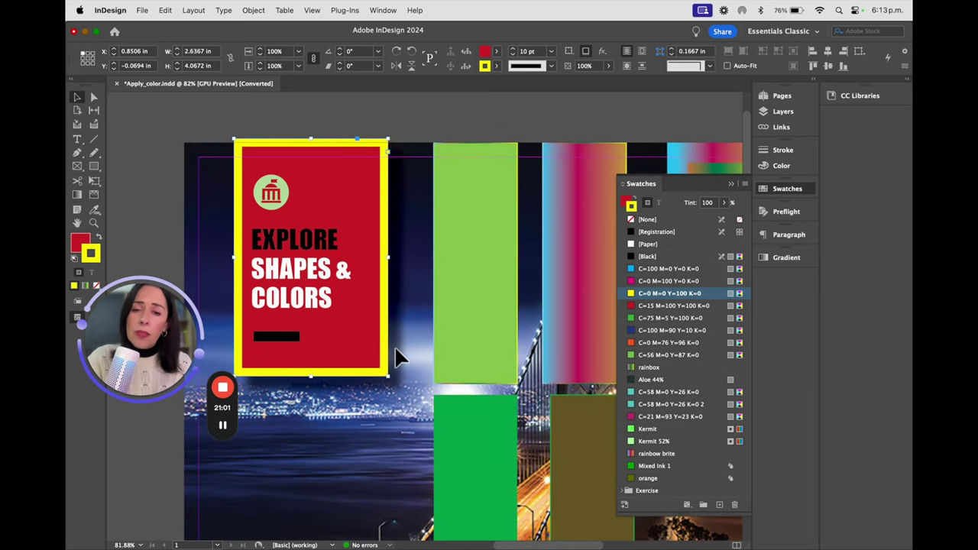
left_click(274, 191)
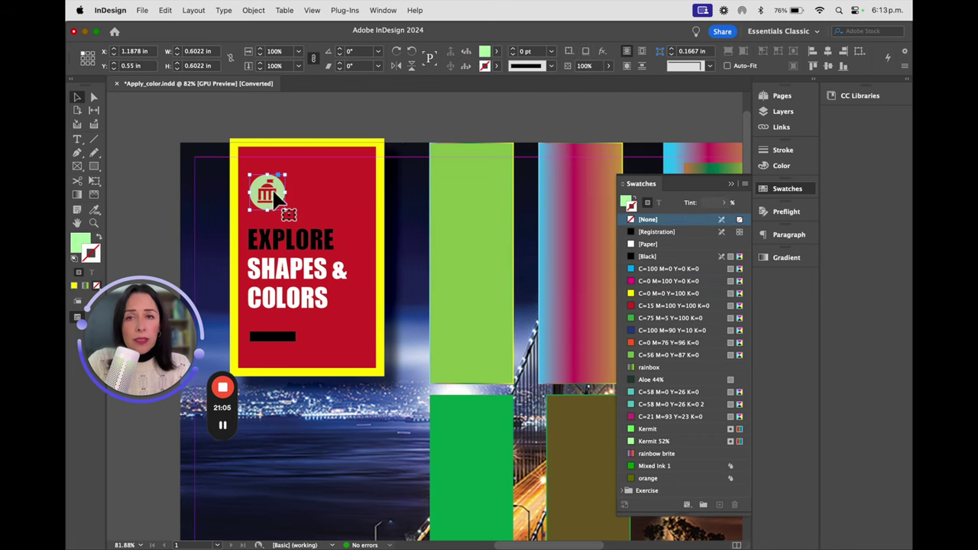
left_click(259, 10)
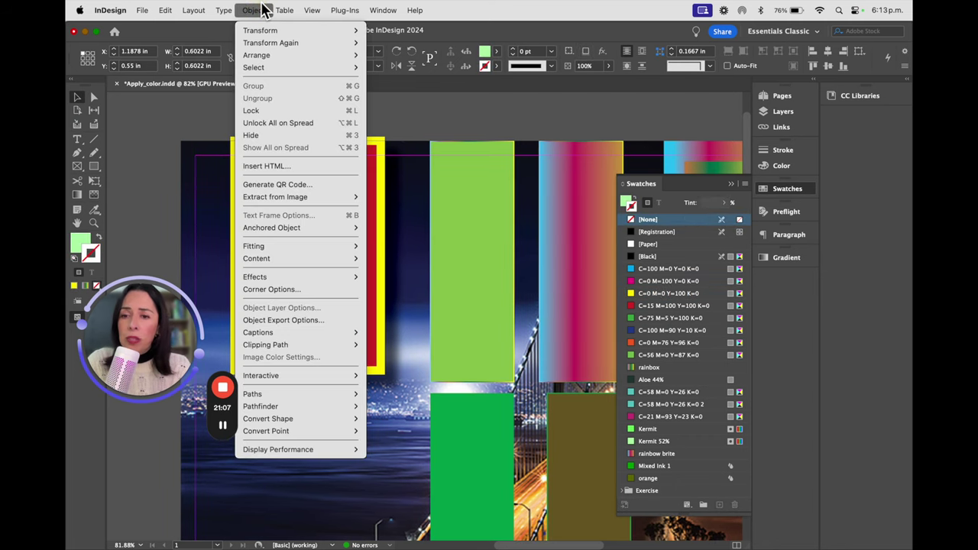
left_click(262, 9)
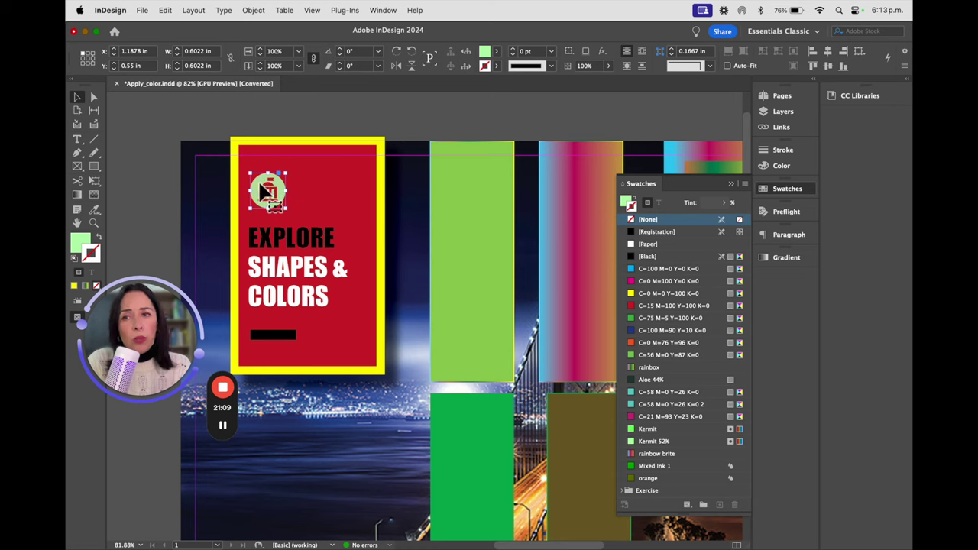
right_click(262, 187)
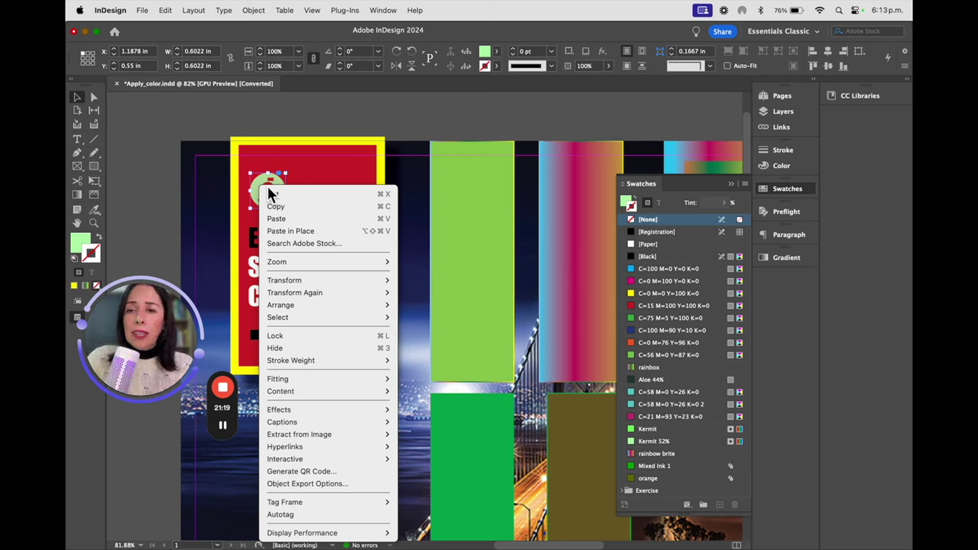
mouse_move(290, 411)
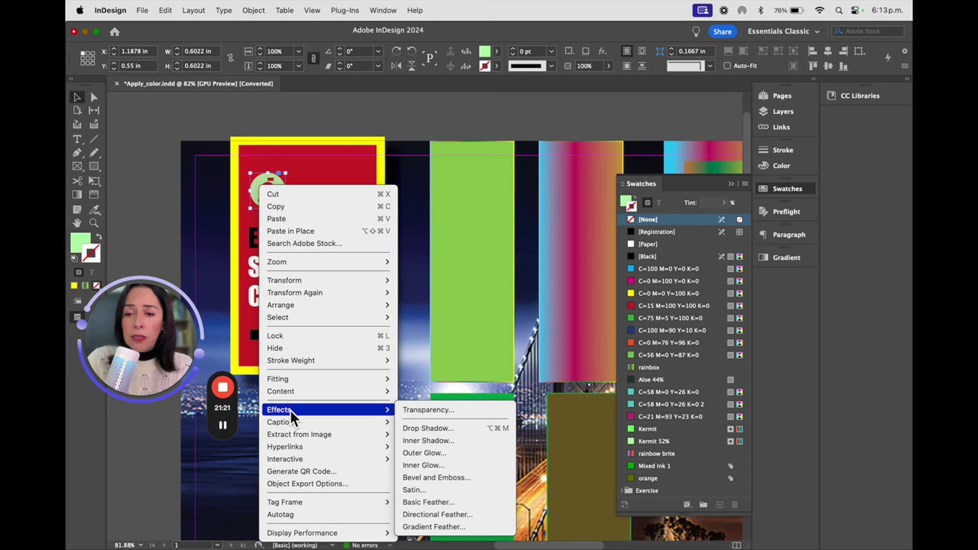
left_click(436, 478)
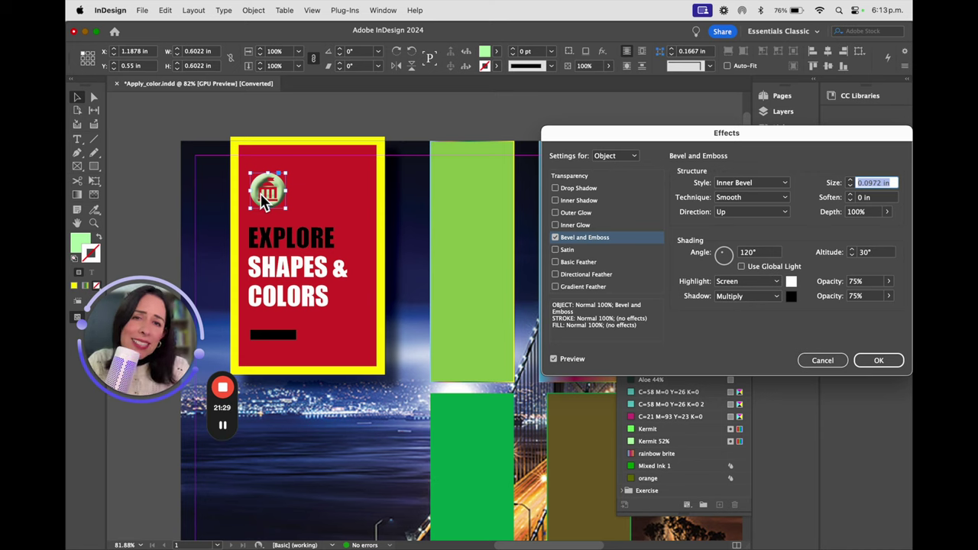
left_click_drag(701, 138, 599, 155)
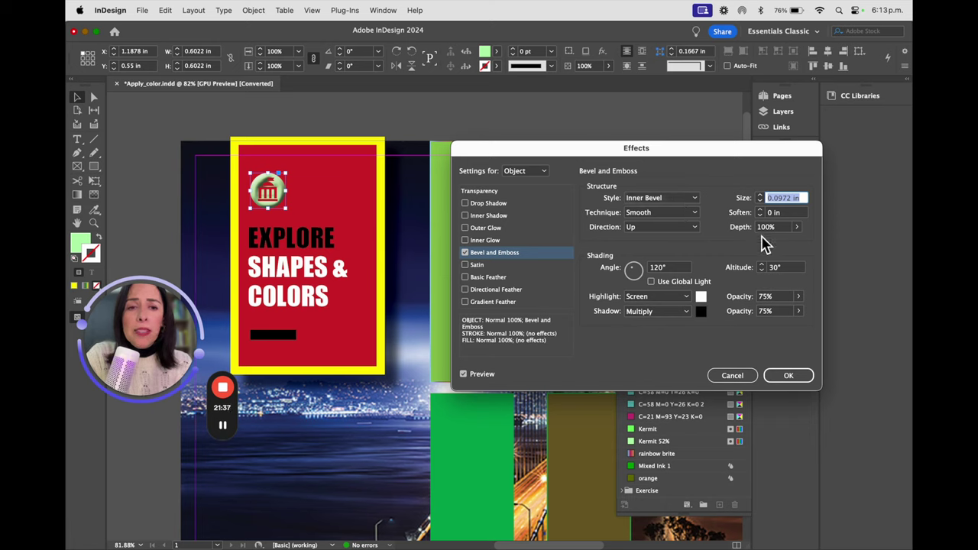
Set the bevel's depth to 58% and its shading to a 45° angle with a 19° altitude
left_click(796, 228)
left_click_drag(795, 243, 775, 245)
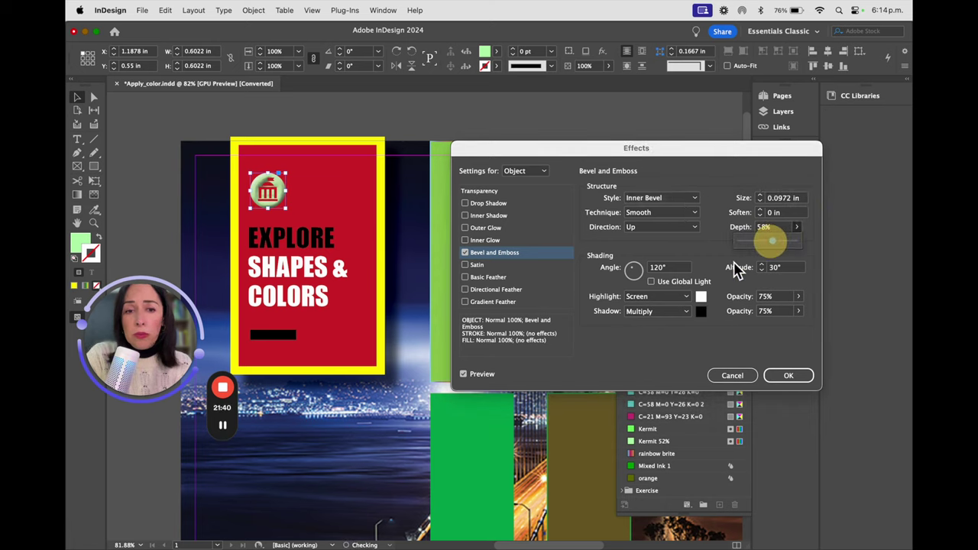
left_click(637, 263)
left_click(639, 266)
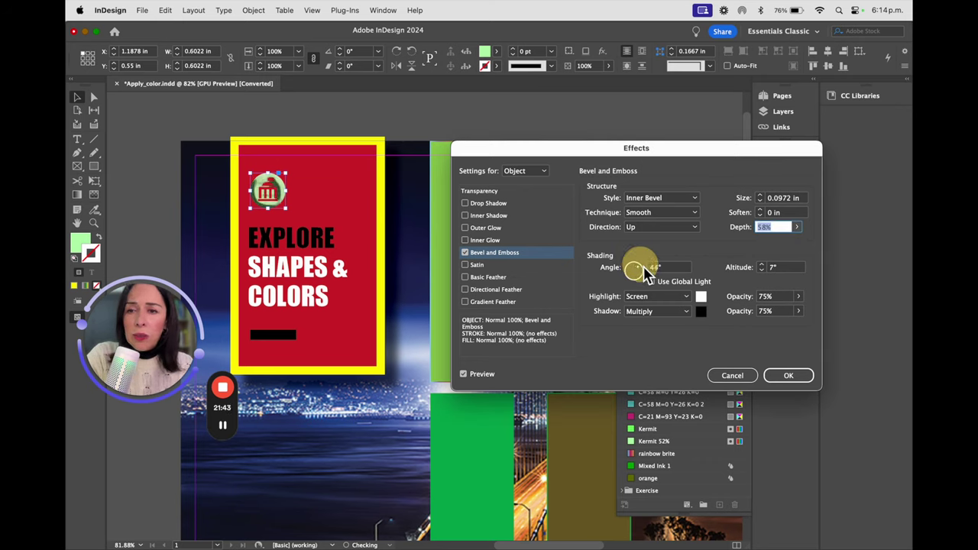
left_click(636, 269)
left_click(639, 269)
left_click(641, 266)
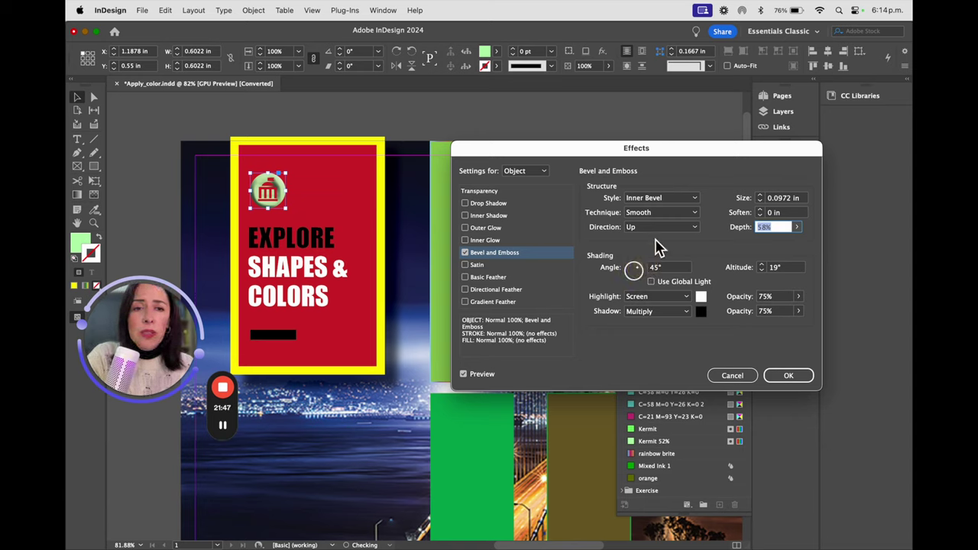
Try the Down direction and the Chisel Soft technique on the bevel, returning them to Up and Smooth
left_click(655, 228)
left_click(646, 250)
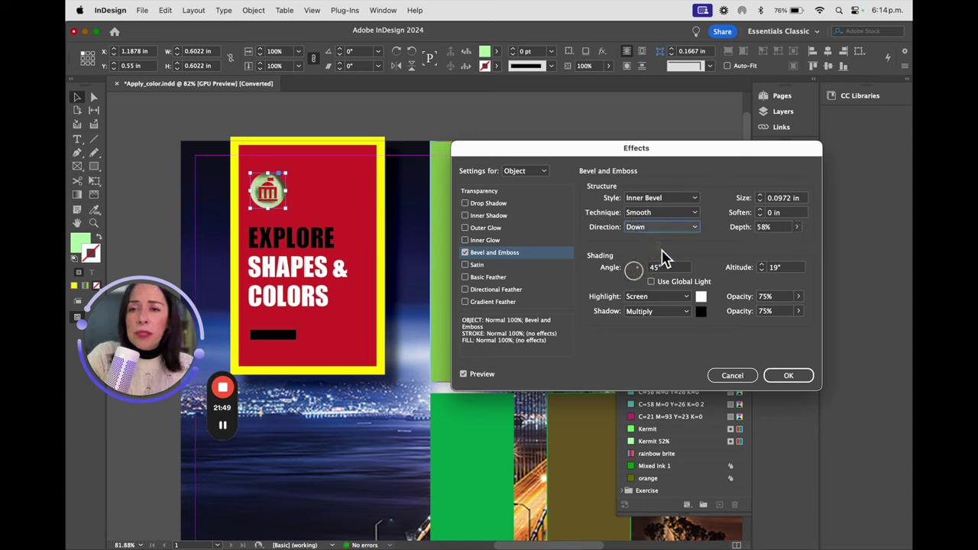
left_click(654, 228)
left_click(646, 250)
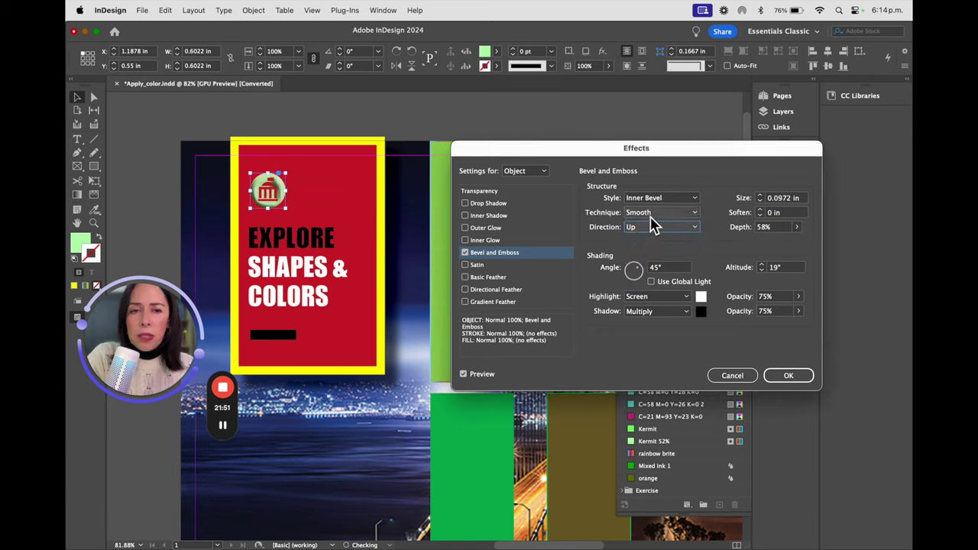
left_click(654, 212)
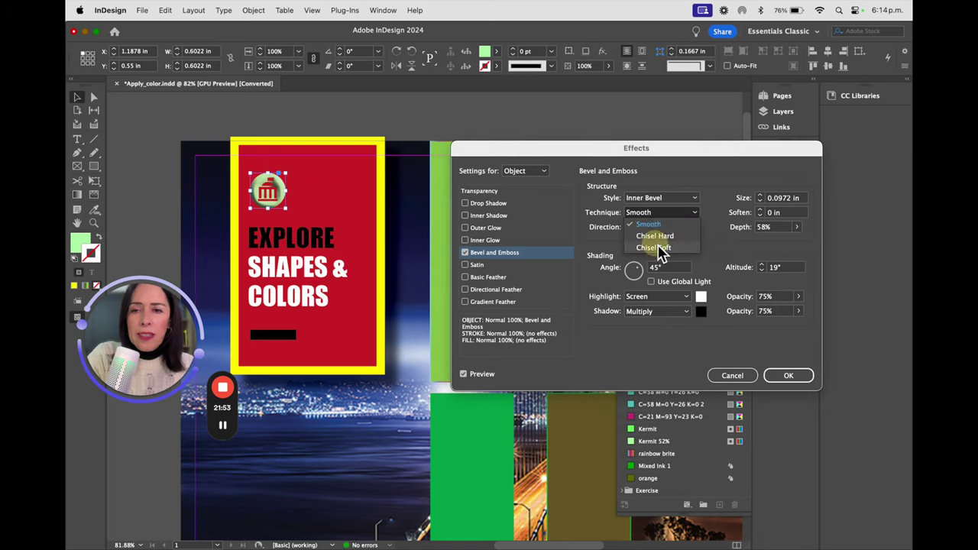
left_click(654, 248)
left_click(650, 215)
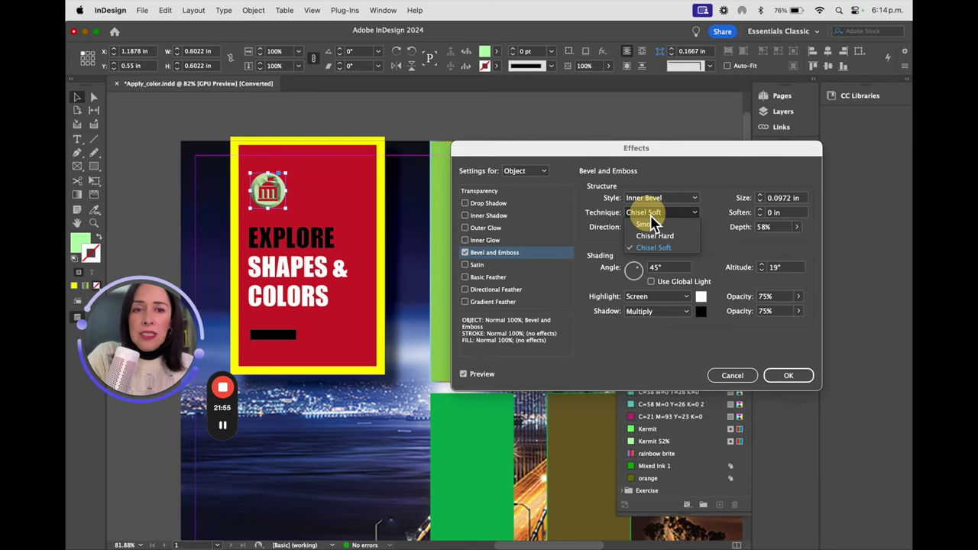
left_click(652, 224)
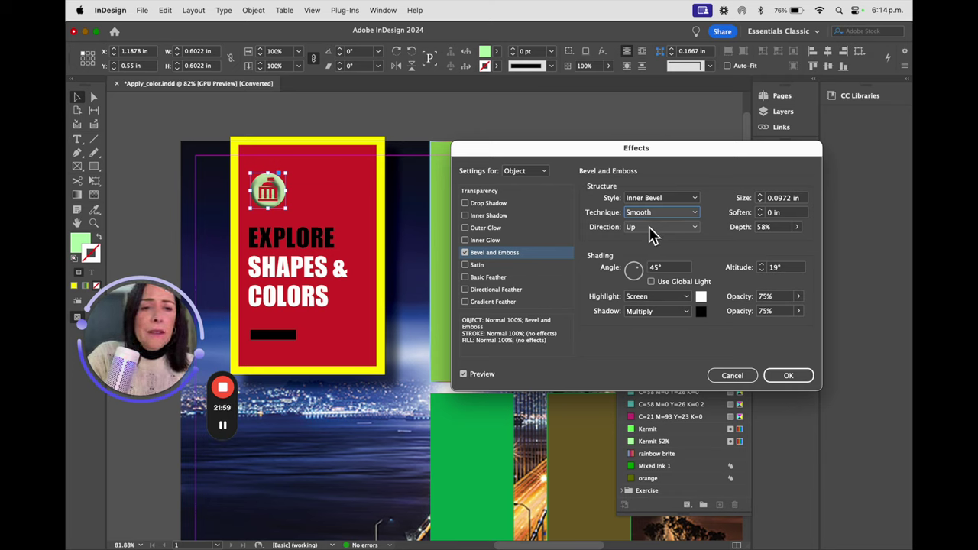
Add Outer Glow and Satin effects to the circle icon, compare it with and without Satin, and apply both
left_click(486, 228)
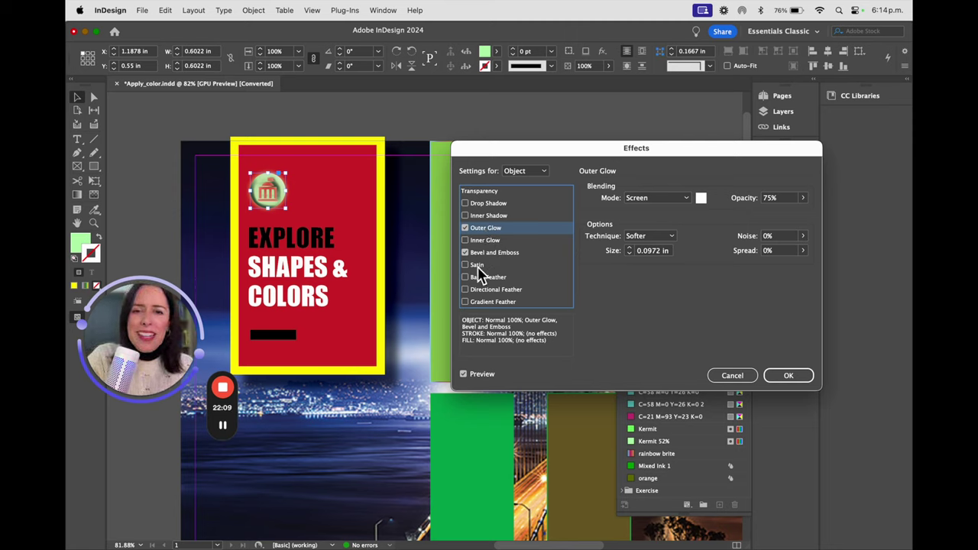
left_click(475, 265)
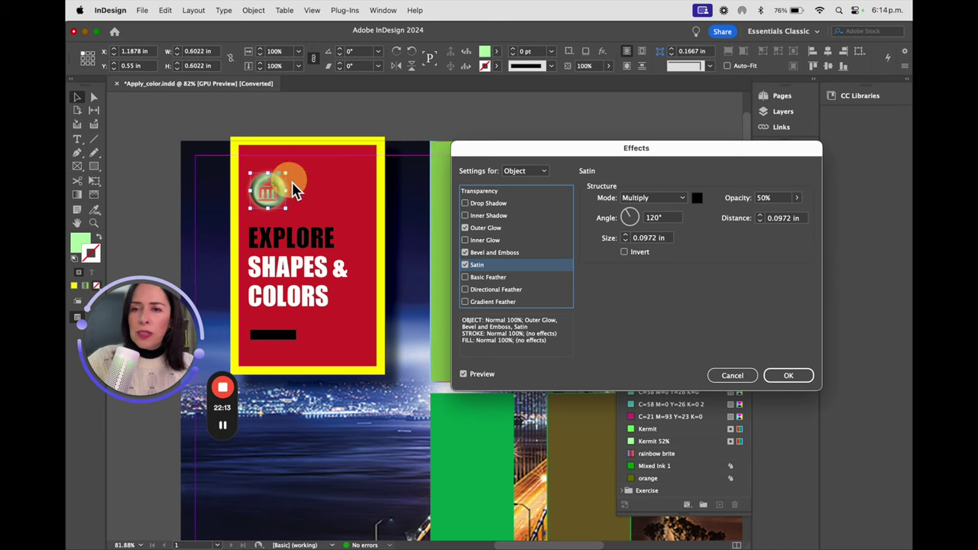
scroll(303, 182, "up", 2)
scroll(303, 181, "up", 5)
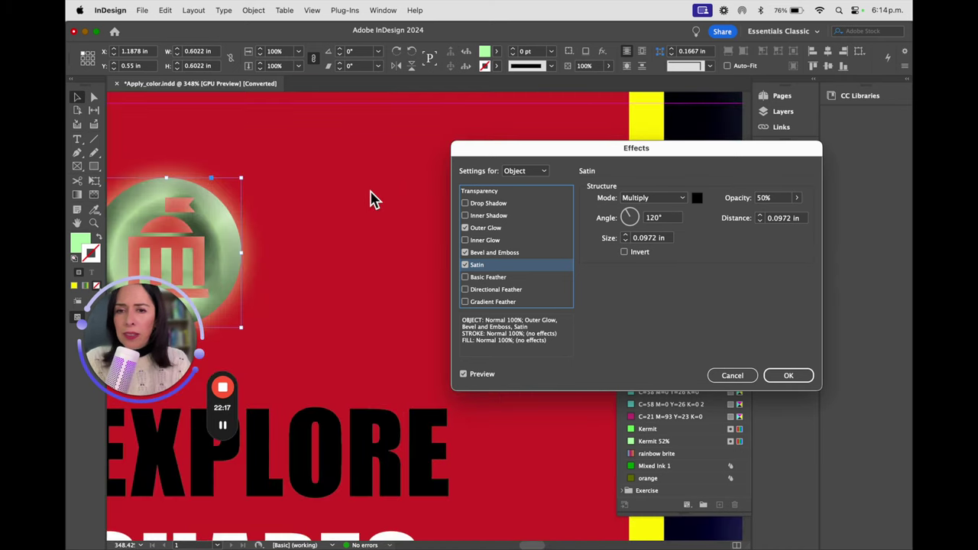
left_click(466, 266)
left_click(466, 266)
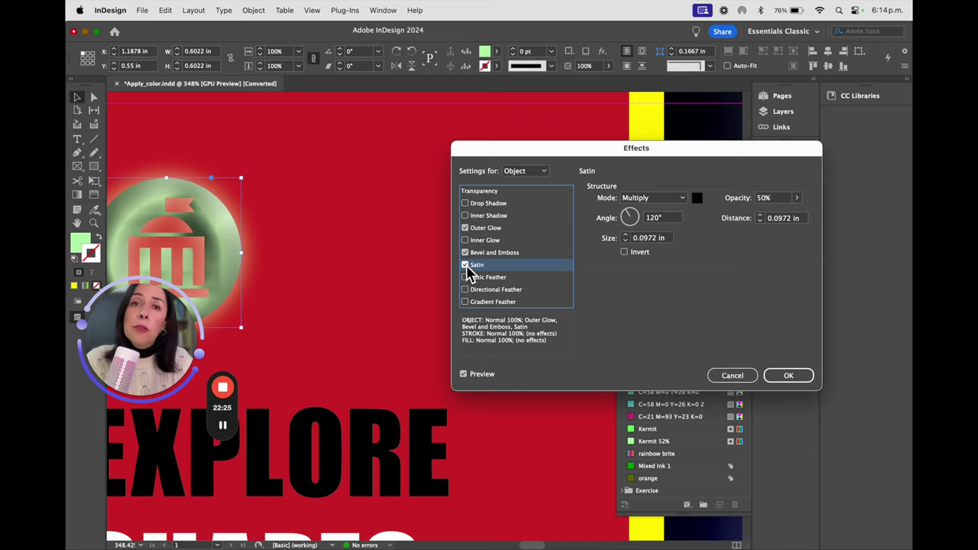
left_click(779, 379)
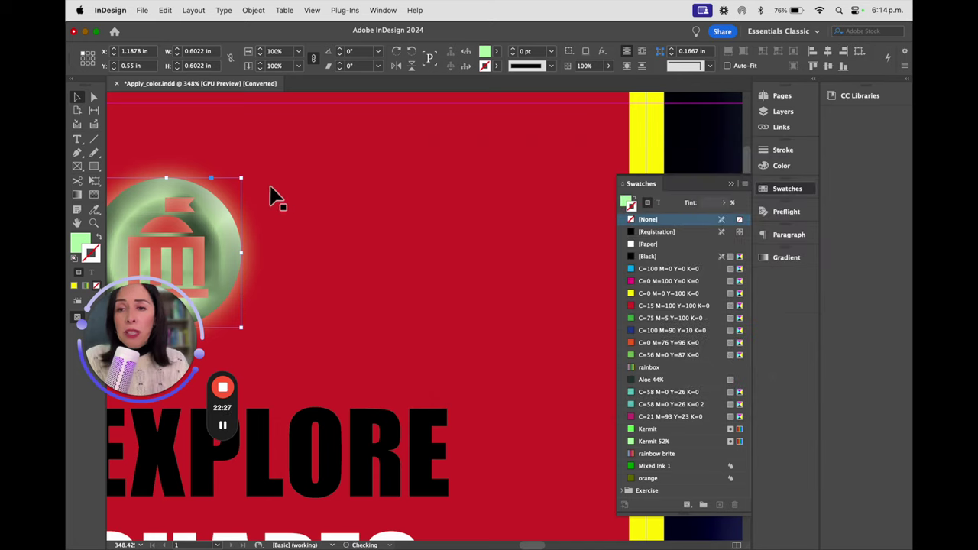
Examine the glow and shading along the circle icon's edge at up to 4000% magnification, and return to the full page view
left_click(252, 211, "super")
left_click(385, 268, "super")
left_click(426, 284, "super")
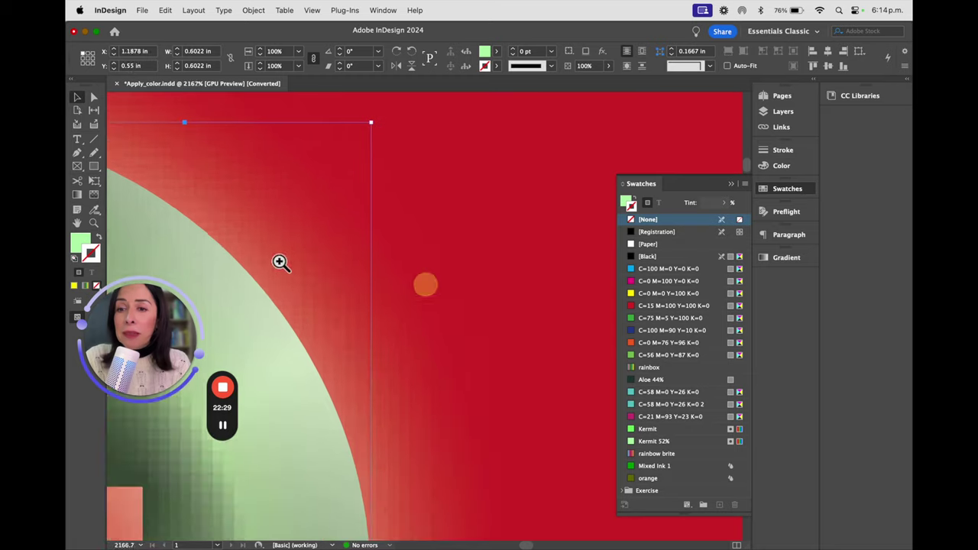
left_click(369, 298, "super")
left_click_drag(306, 280, 527, 170)
left_click(535, 221, "super")
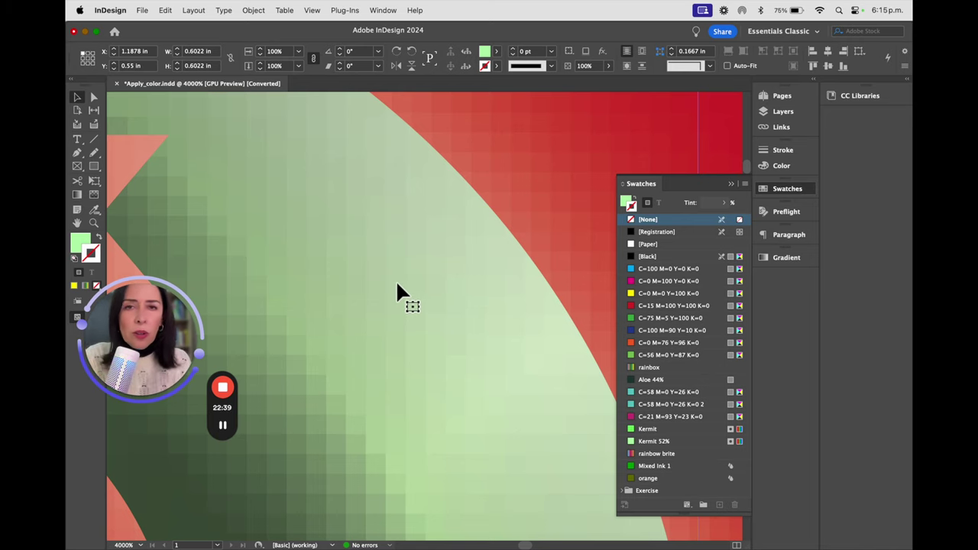
key("super+0")
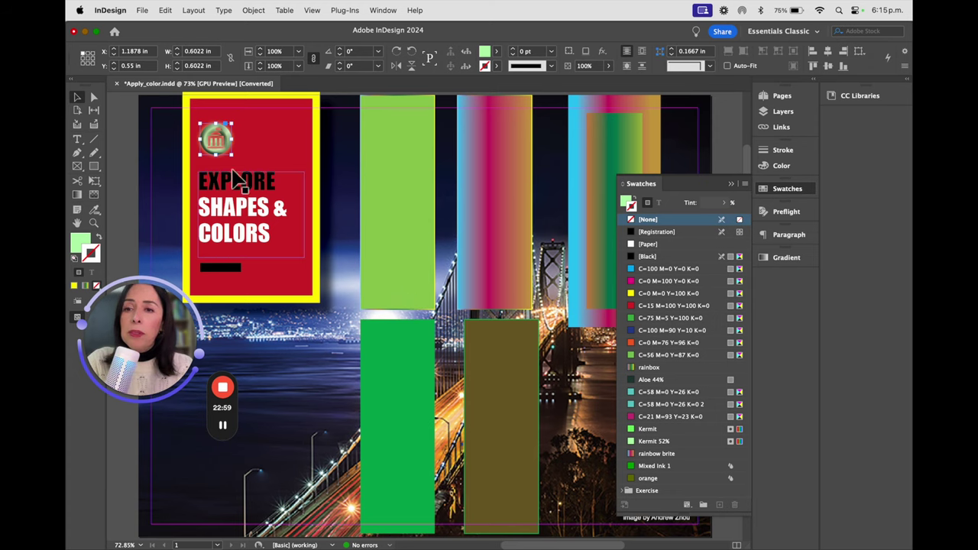
Try the Fancy, Bevel and Inset corner shapes on the red card with the yellow border
left_click(319, 159)
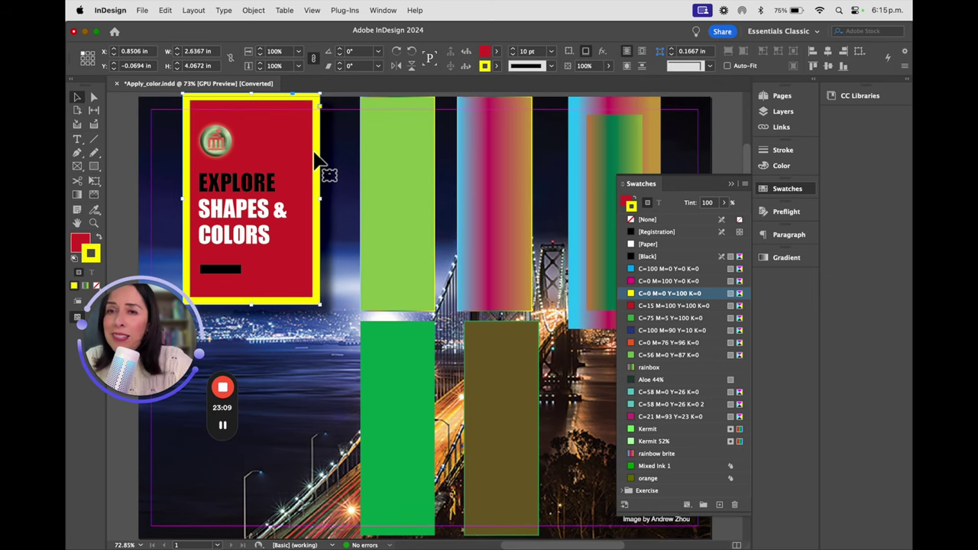
scroll(353, 164, "up", 2)
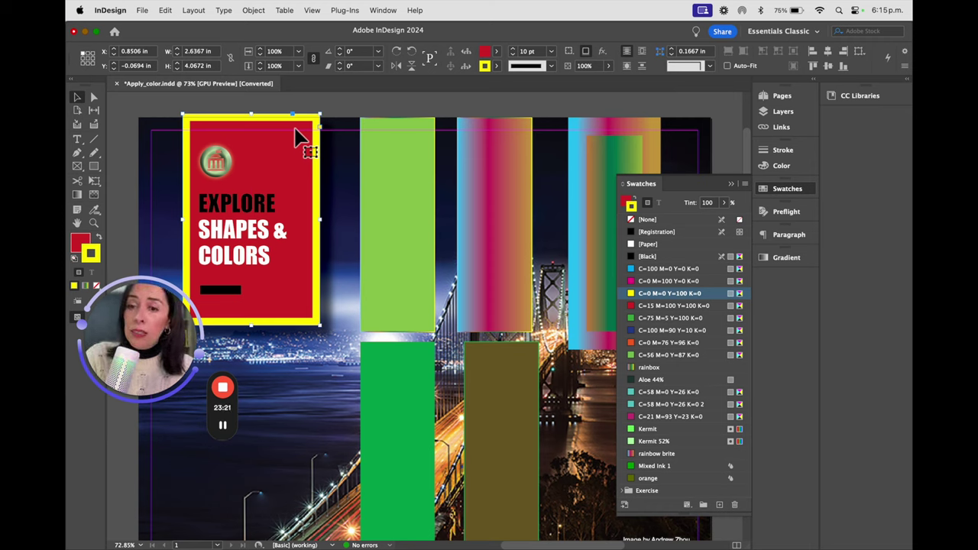
left_click(709, 65)
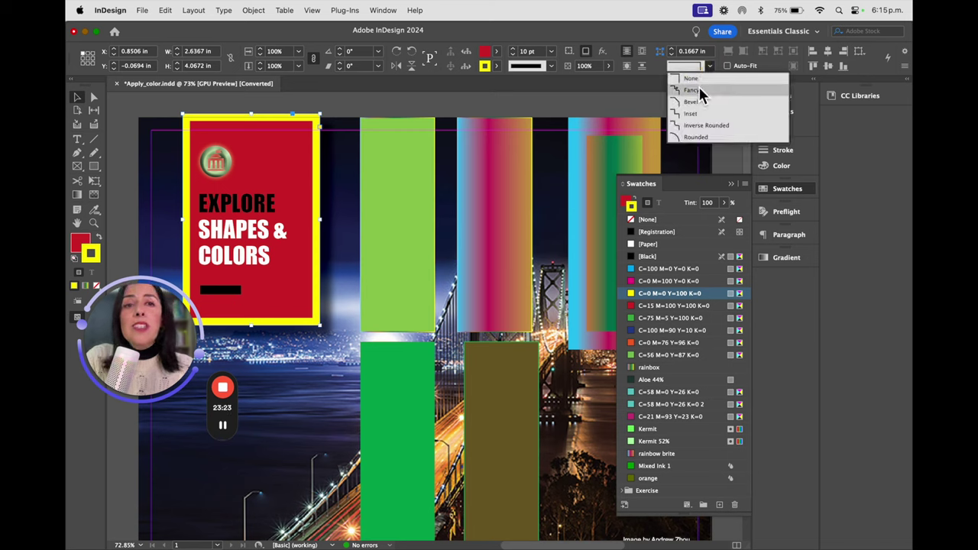
left_click(699, 90)
left_click(711, 66)
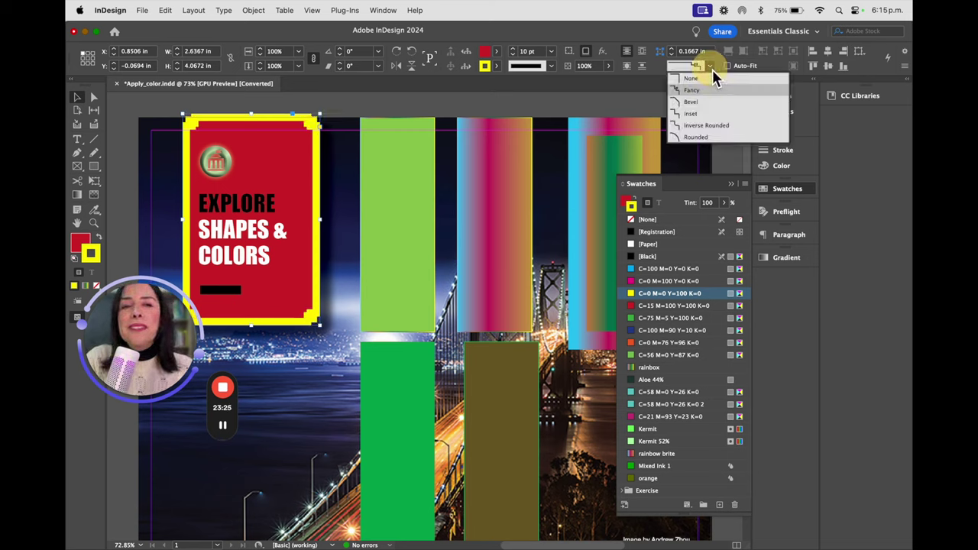
left_click(699, 102)
left_click(710, 67)
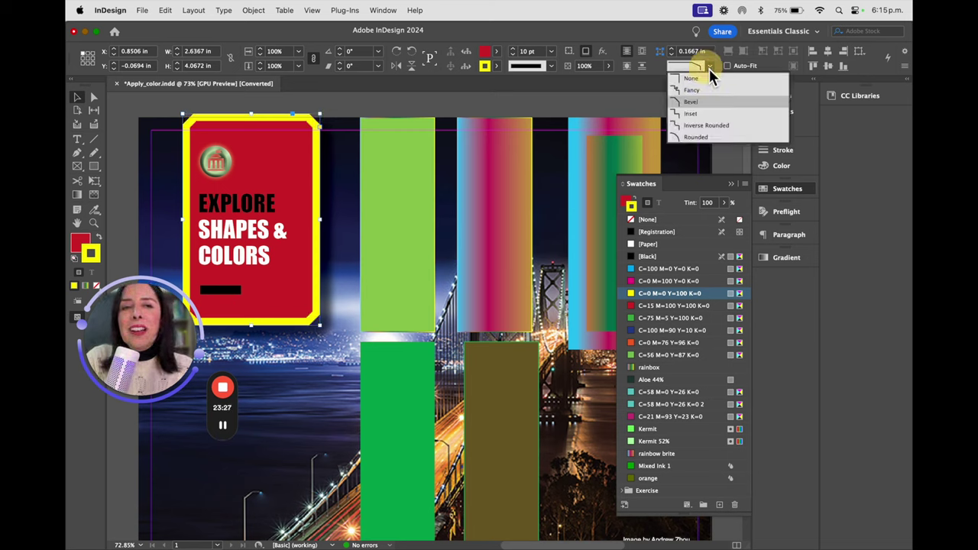
left_click(697, 114)
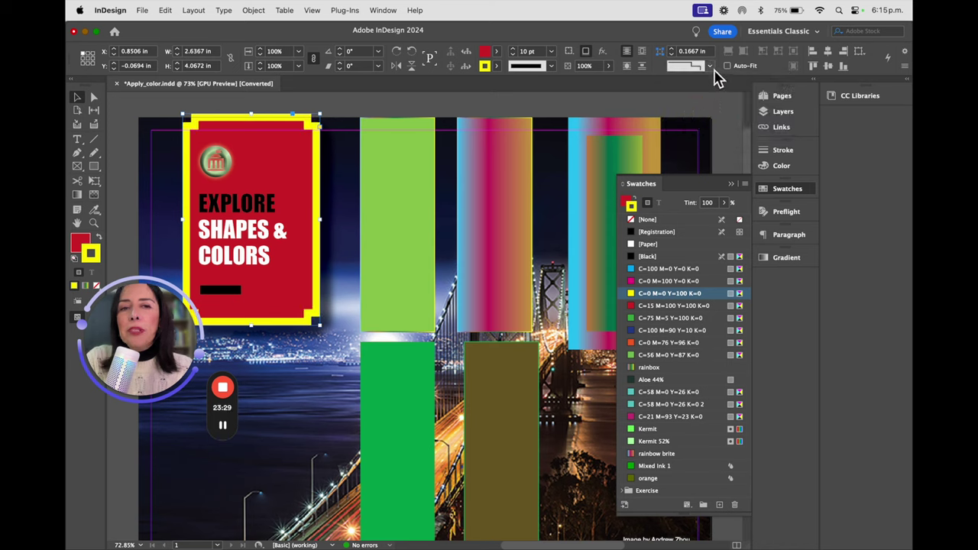
Try Inverse Rounded and Rounded corners on the red card, and settle on the Bevel corner shape
left_click(712, 67)
left_click(700, 126)
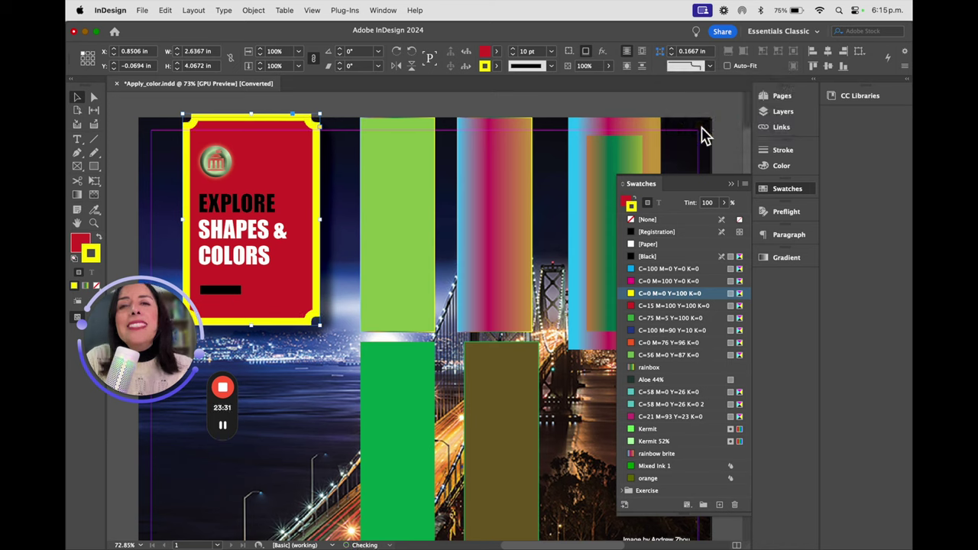
left_click(711, 67)
left_click(698, 138)
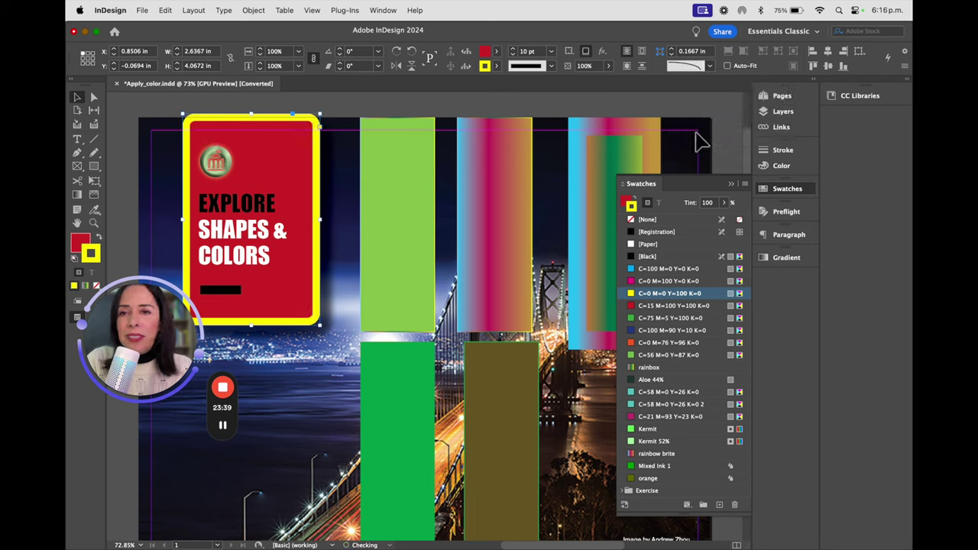
left_click(708, 68)
left_click(697, 104)
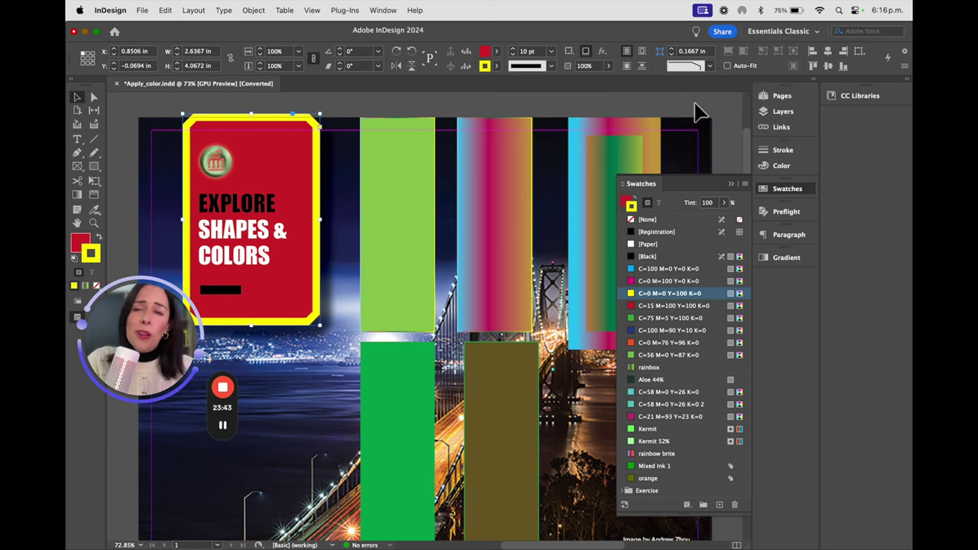
left_click(264, 10)
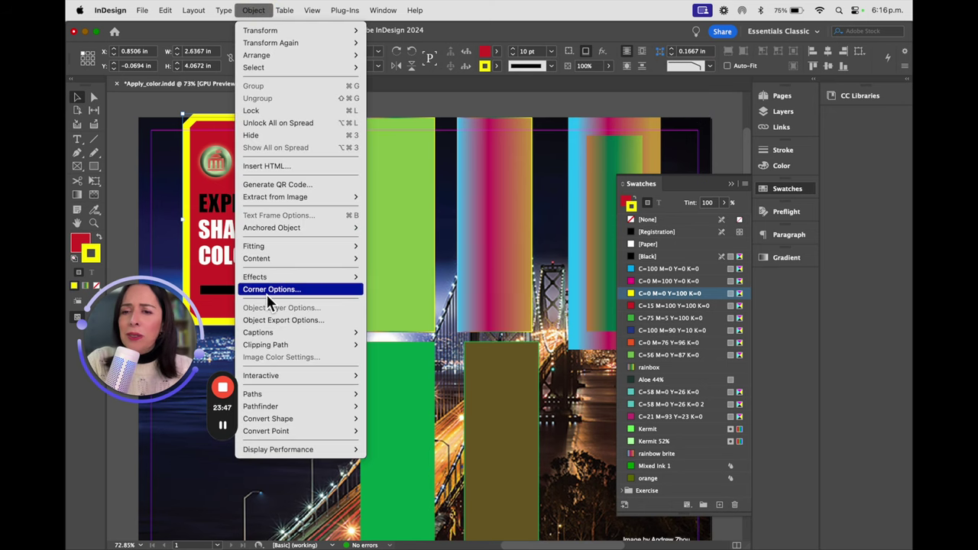
left_click(254, 10)
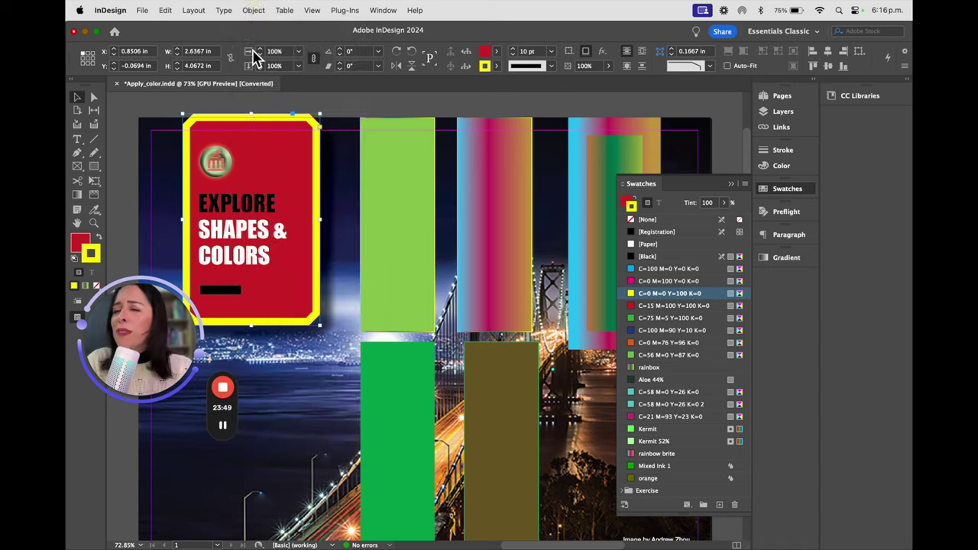
right_click(268, 154)
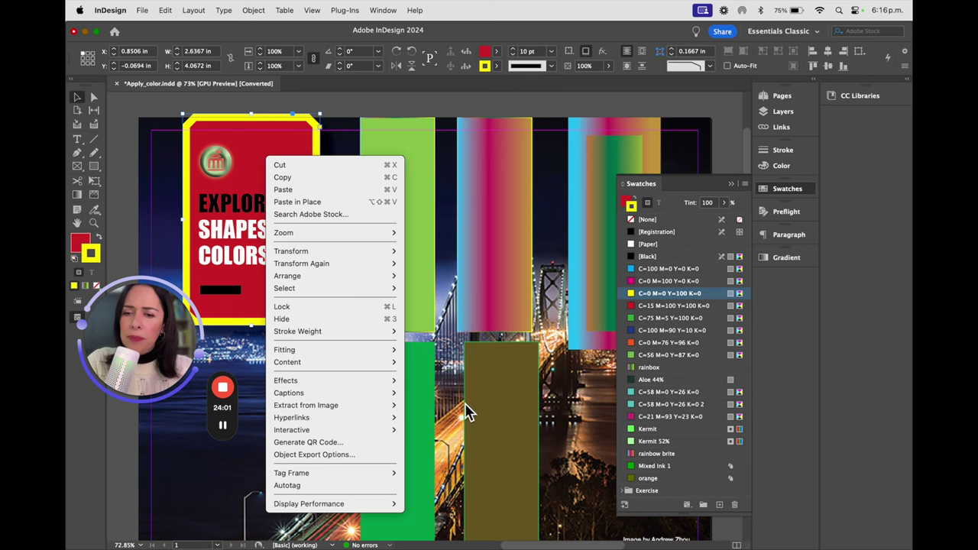
mouse_move(351, 407)
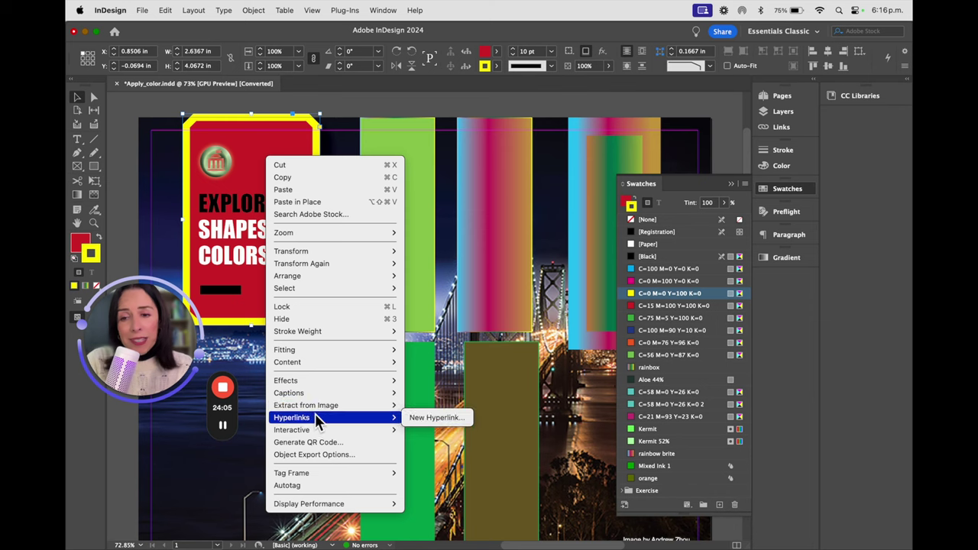
left_click(181, 466)
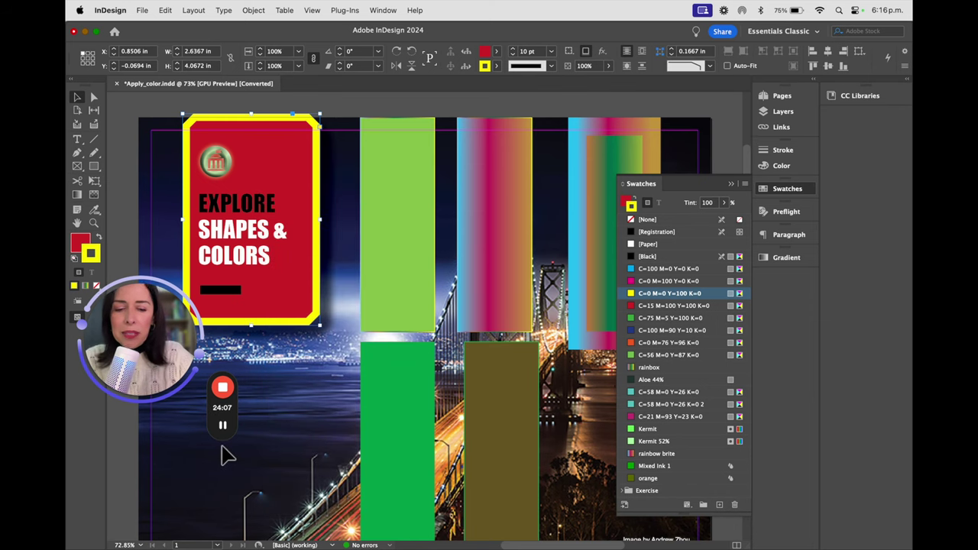
Move the five solid and gradient sample rectangles off the page onto the pasteboard beside it, leaving only the card over the photo
scroll(228, 456, "down", 1)
scroll(474, 345, "down", 3)
scroll(474, 346, "down", 1)
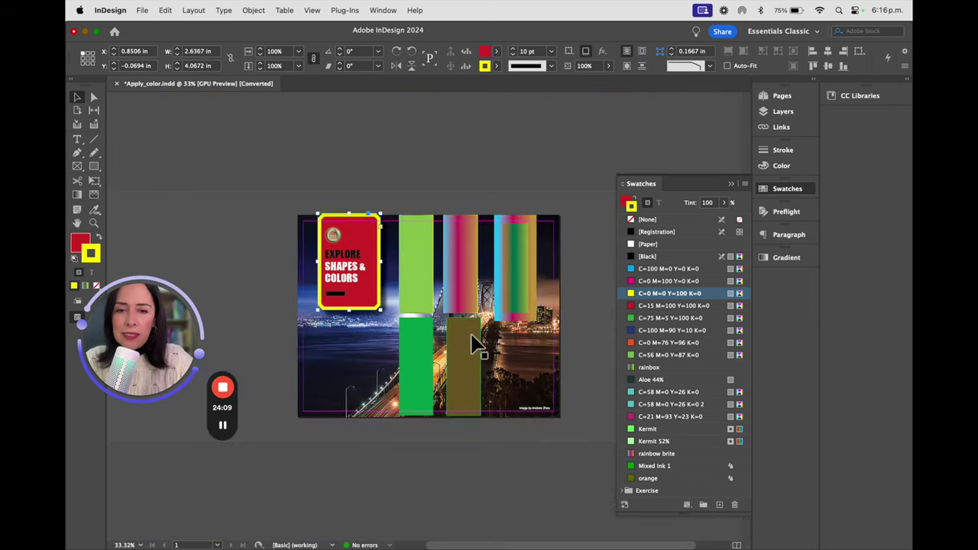
left_click(416, 264)
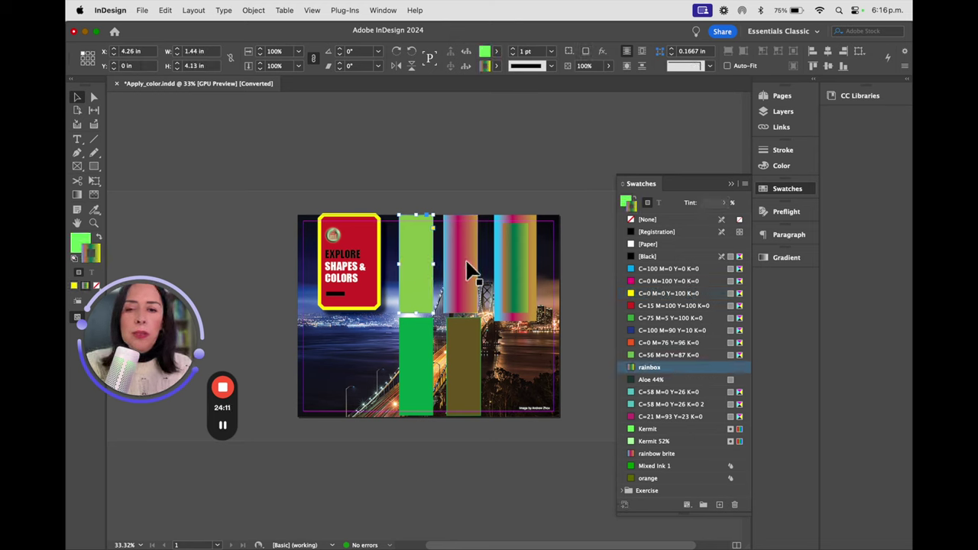
left_click_drag(461, 275, 256, 350)
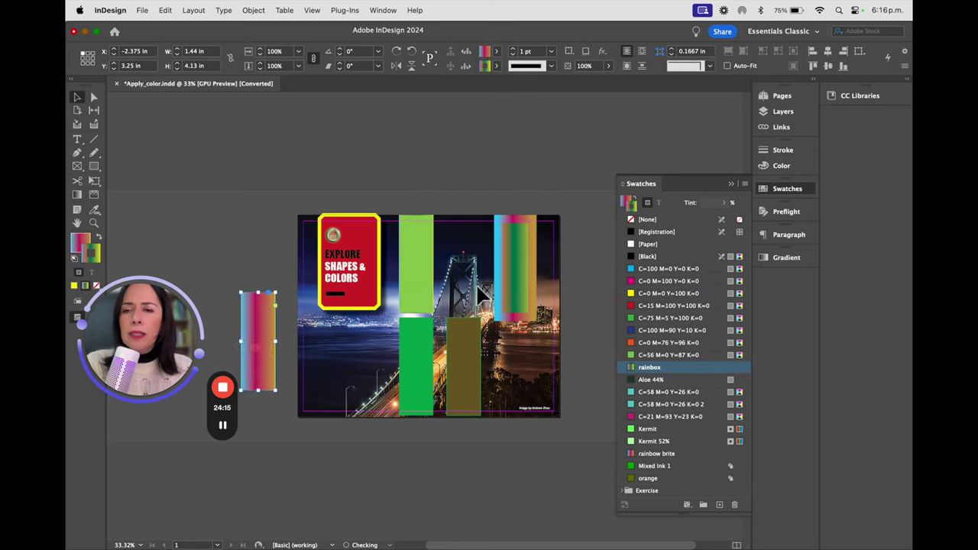
left_click_drag(412, 270, 243, 354)
mouse_move(478, 367)
left_mouse_down()
mouse_move(257, 280)
mouse_move(244, 284)
left_mouse_up()
left_click_drag(525, 269, 220, 235)
left_click_drag(416, 367, 217, 268)
left_click(496, 273)
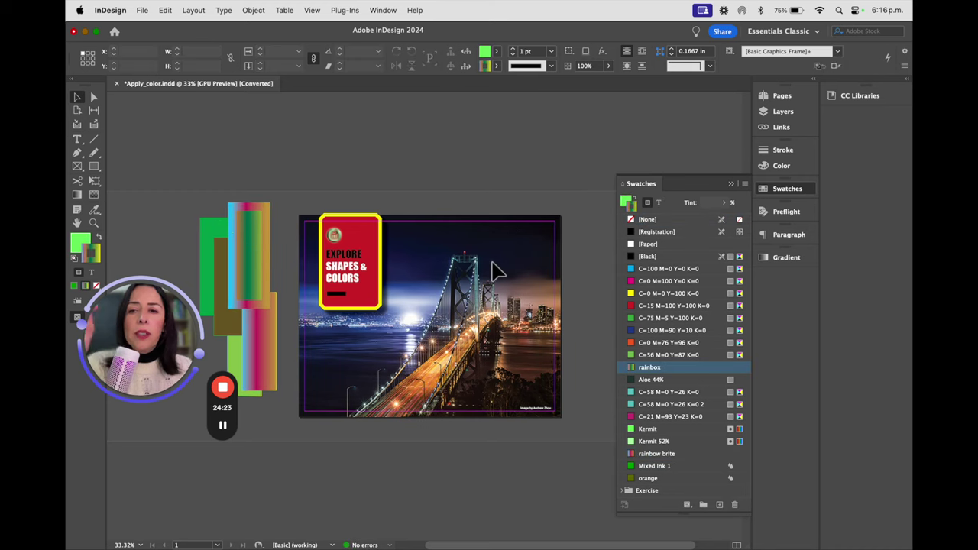
Unlock the locked compound path and sample-photo.jpg in Layer 1, and select the bridge photo
left_click(730, 184)
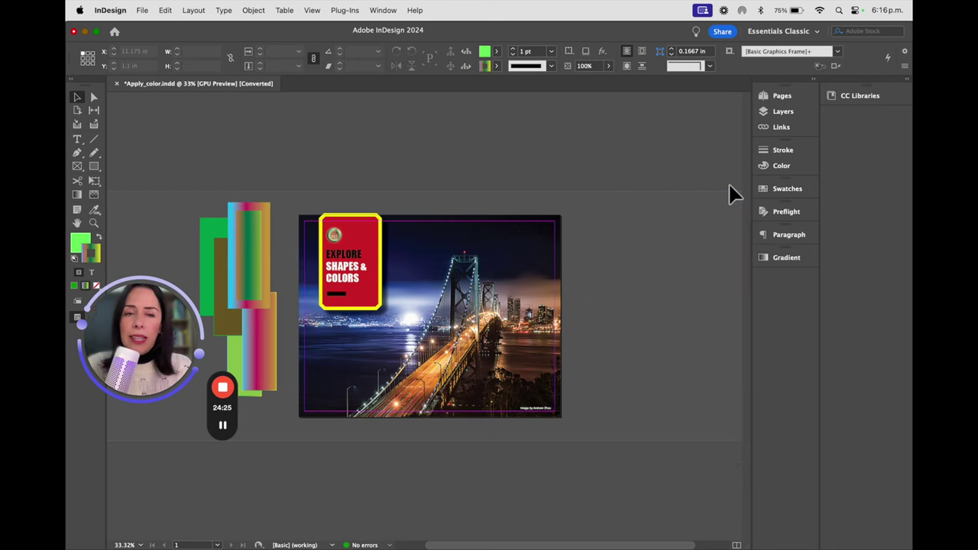
left_click(781, 127)
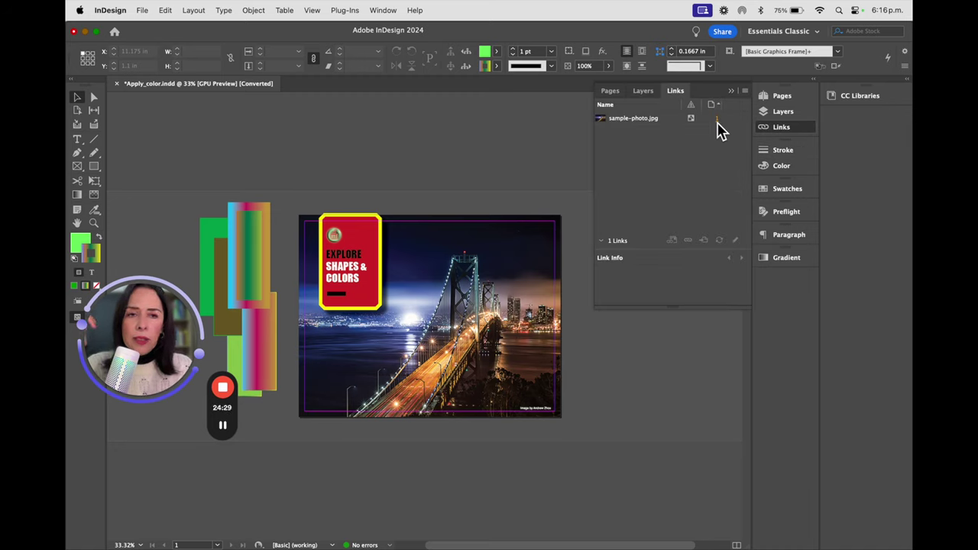
left_click(785, 112)
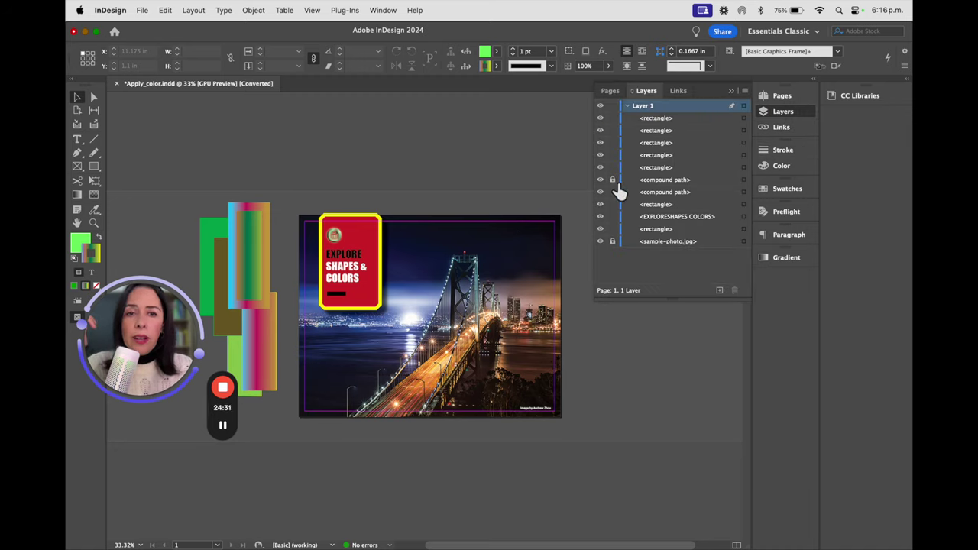
left_click(612, 241)
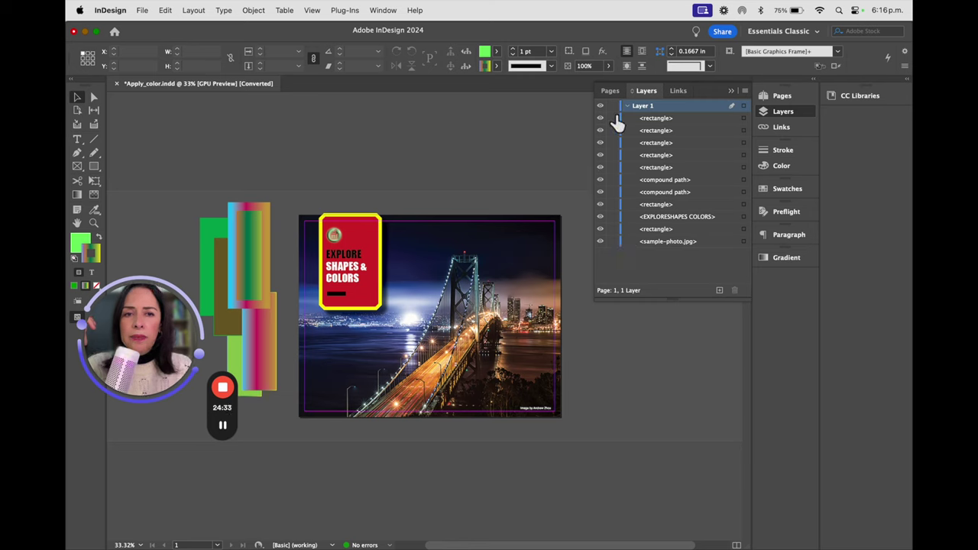
left_click(469, 247)
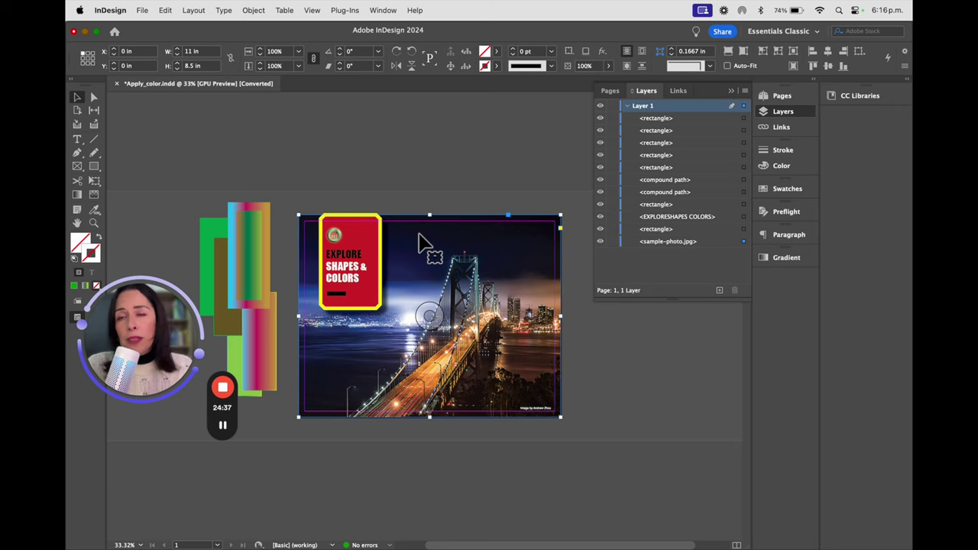
Start extracting color themes from the bridge photo with Extract from Image
left_click(254, 10)
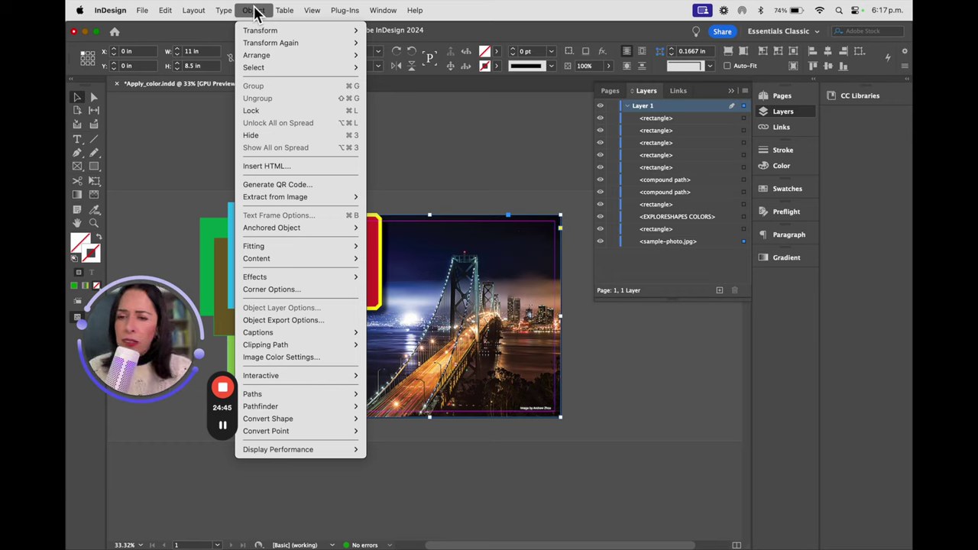
left_click(429, 316)
right_click(430, 259)
left_click(396, 182)
left_click(437, 239)
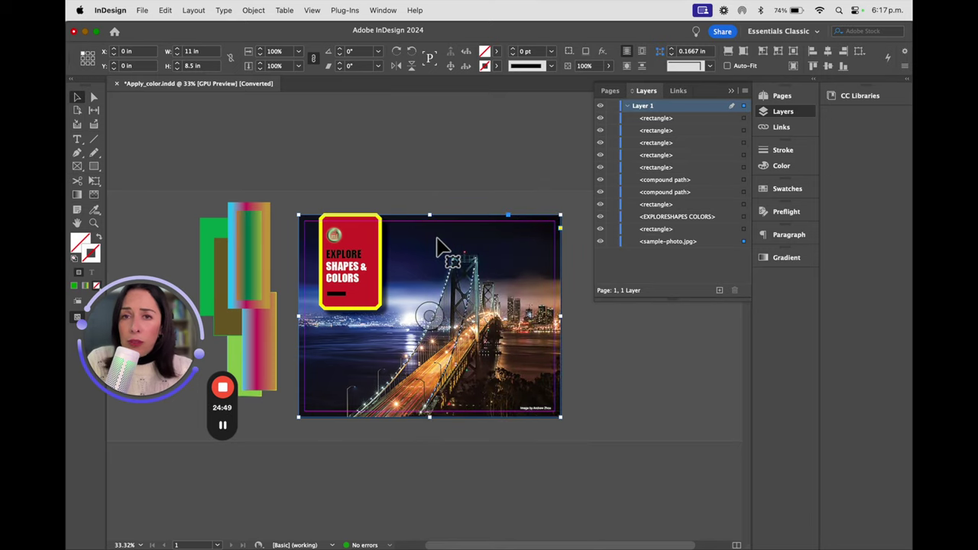
right_click(442, 238)
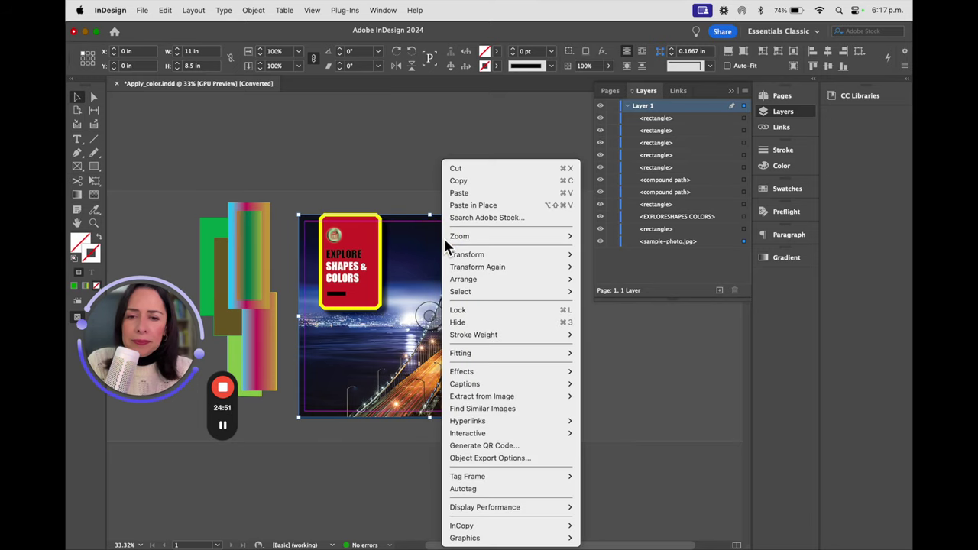
mouse_move(490, 396)
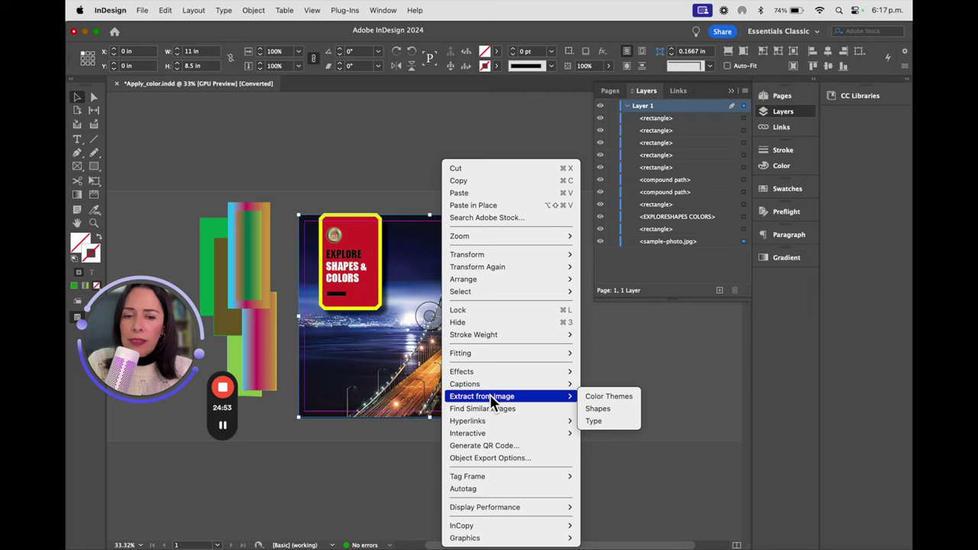
left_click(599, 400)
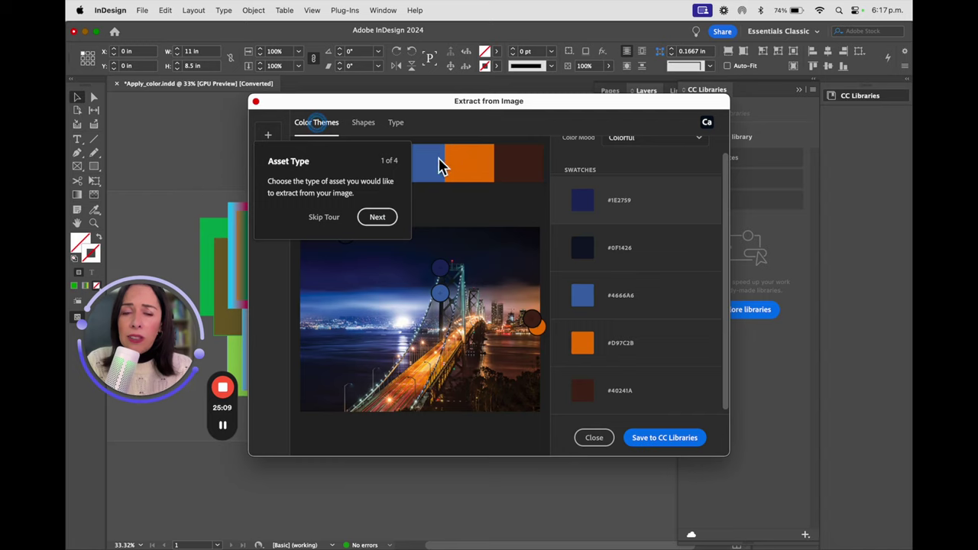
Resample the theme's third, second and fifth colors from the photo as pale #D9DFED, light blue #85A2D2 and brown #B68868
left_click(387, 221)
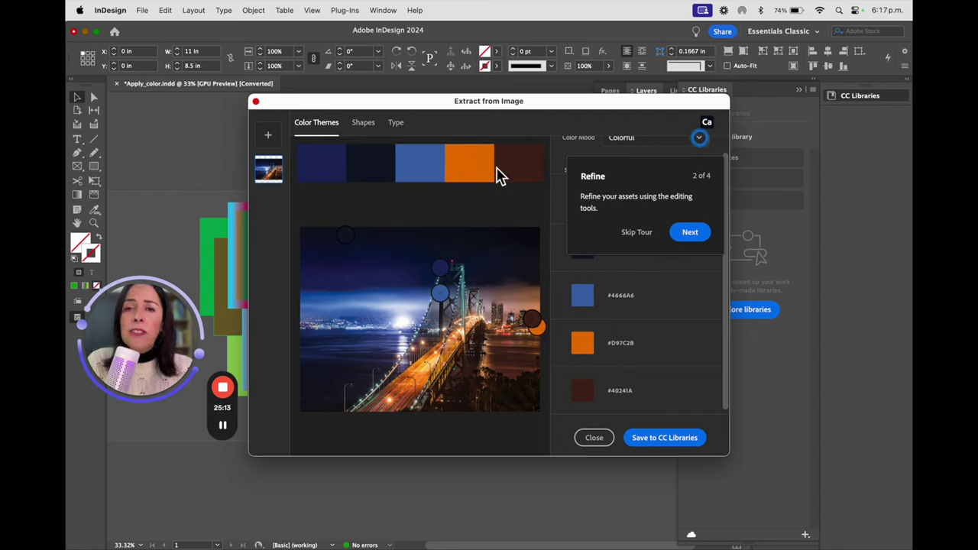
mouse_move(440, 293)
left_mouse_down()
mouse_move(405, 318)
mouse_move(401, 307)
left_mouse_up()
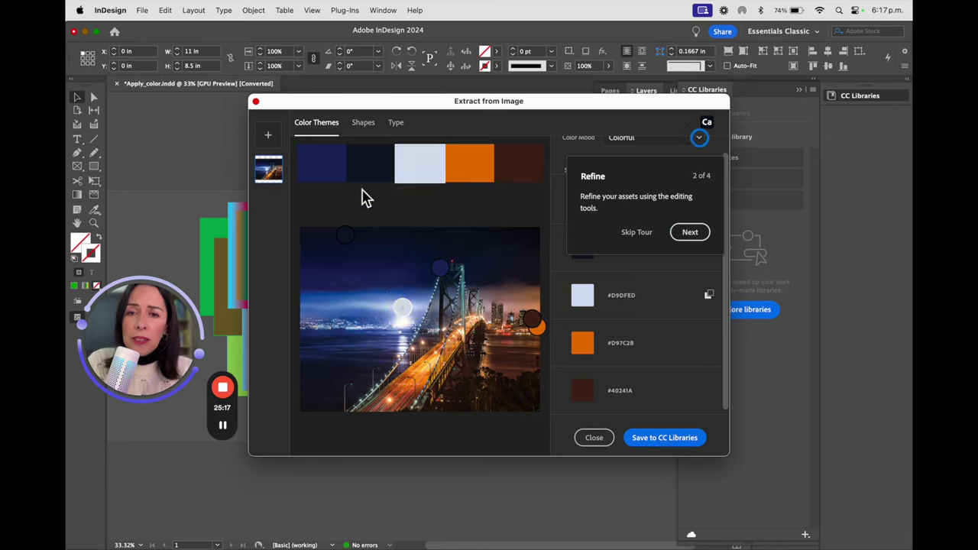
left_click(371, 172)
left_click_drag(345, 236, 354, 306)
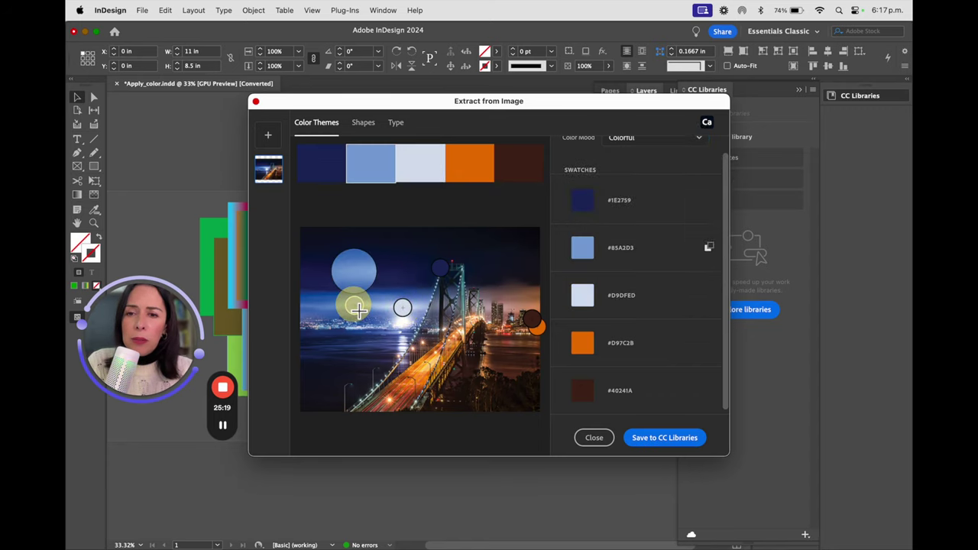
left_click(511, 166)
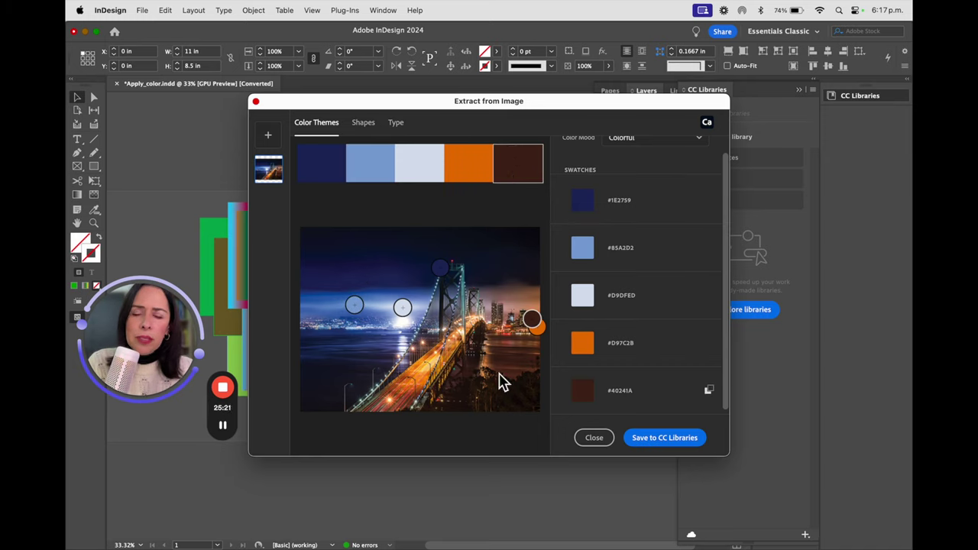
mouse_move(539, 330)
left_mouse_down()
mouse_move(537, 279)
mouse_move(539, 317)
left_mouse_up()
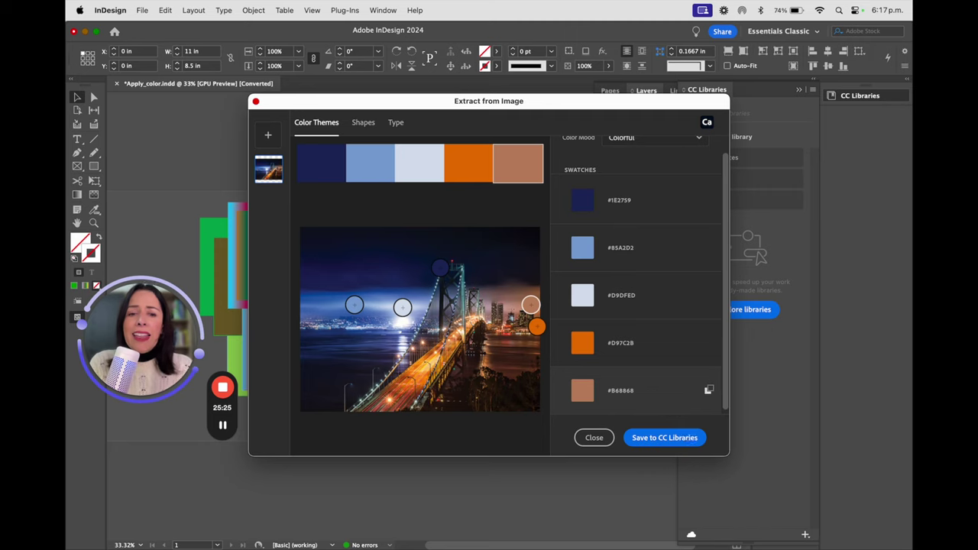
Try the Bright, Muted and Dark color moods on the theme extracted from the bridge photo
scroll(633, 194, "up", 2)
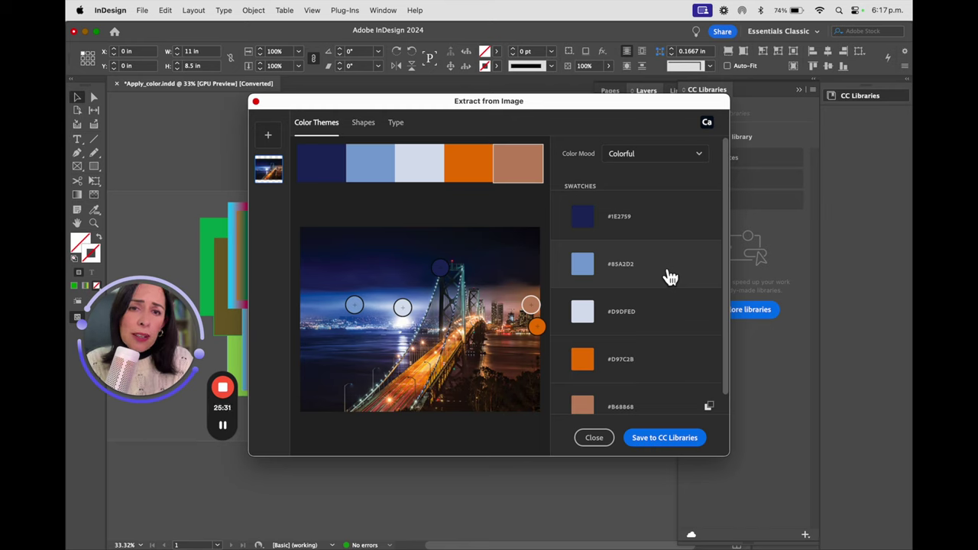
left_click(706, 155)
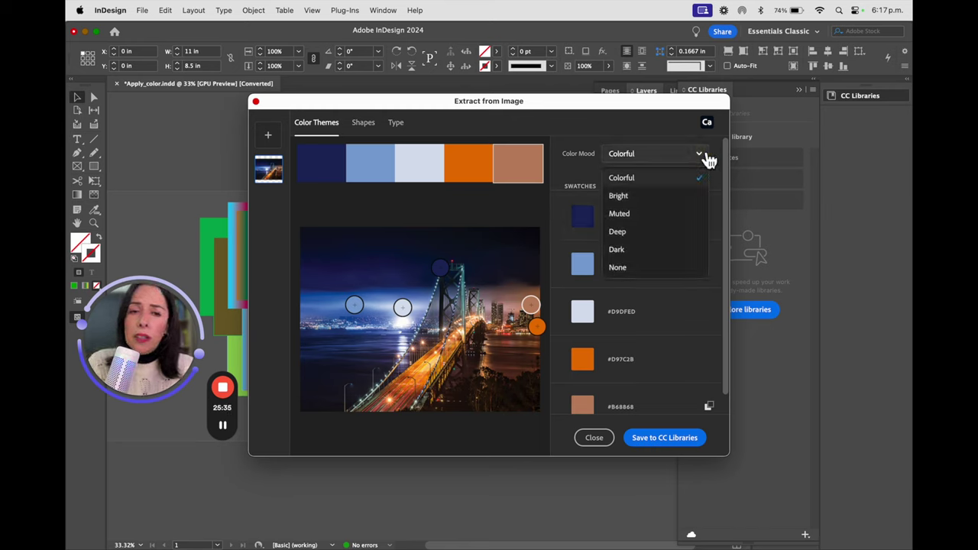
left_click(634, 200)
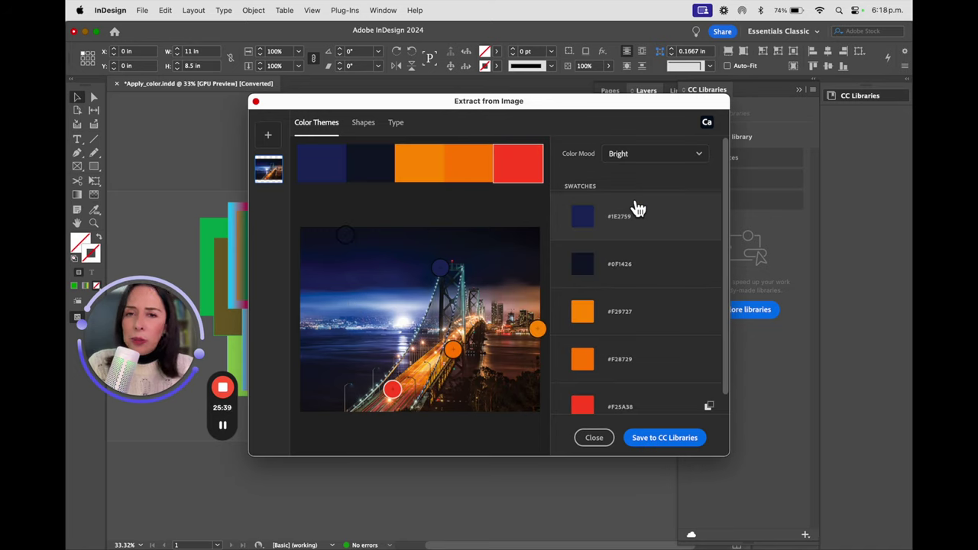
left_click(625, 155)
left_click(627, 216)
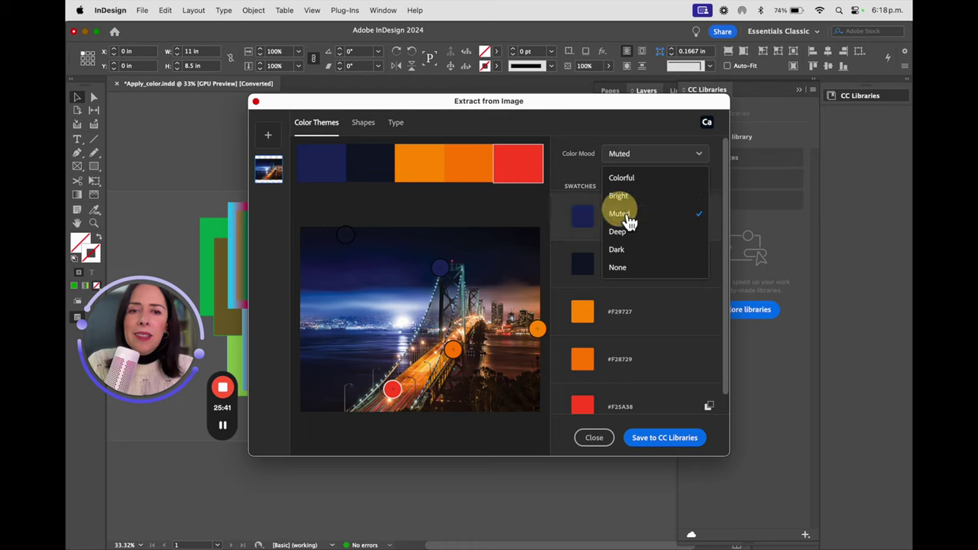
left_click(642, 156)
left_click(634, 258)
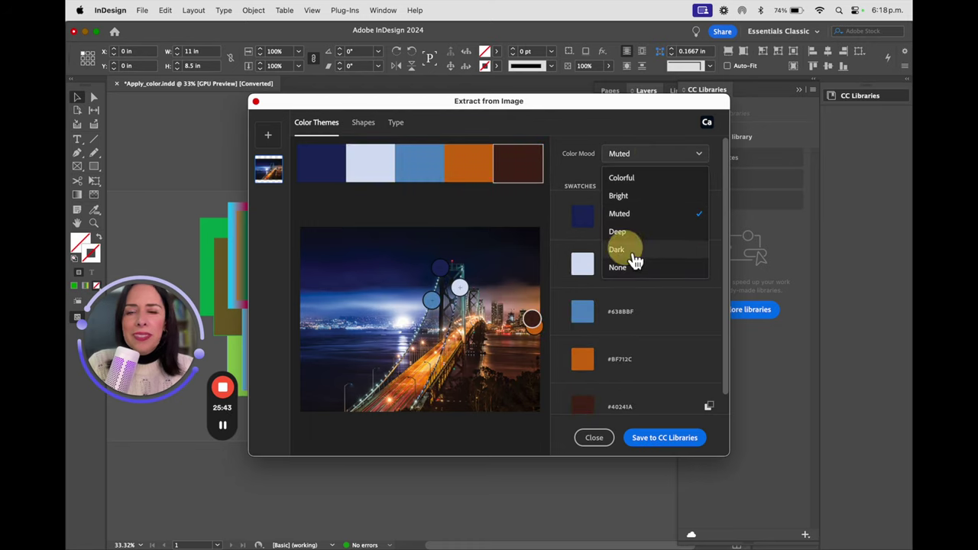
Set the color mood to Colorful, save the extracted theme to CC Libraries and close Extract from Image
left_click(631, 155)
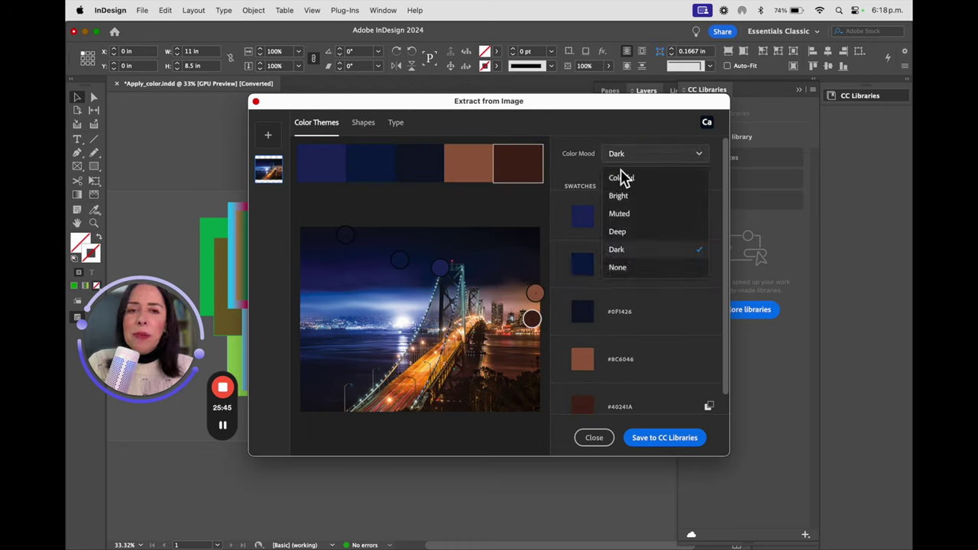
left_click(622, 177)
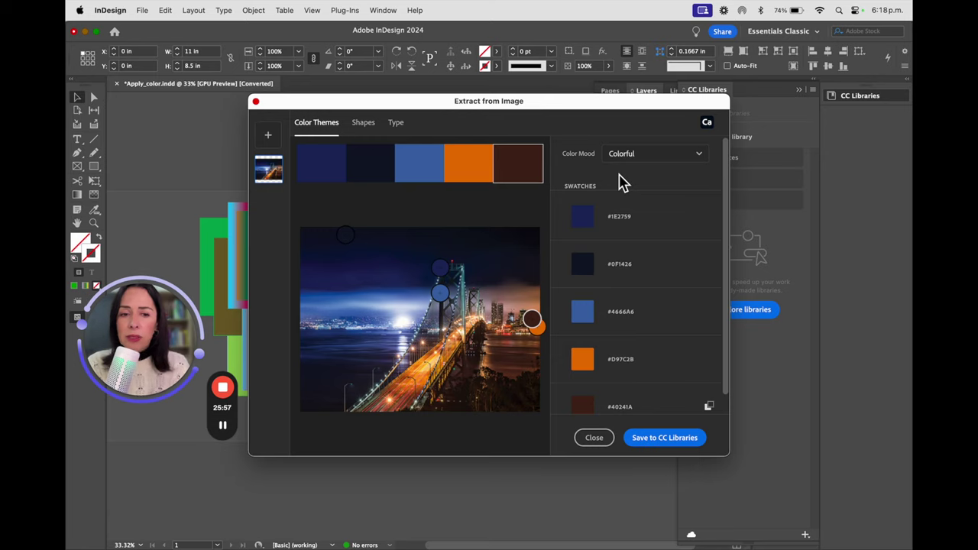
left_click(666, 446)
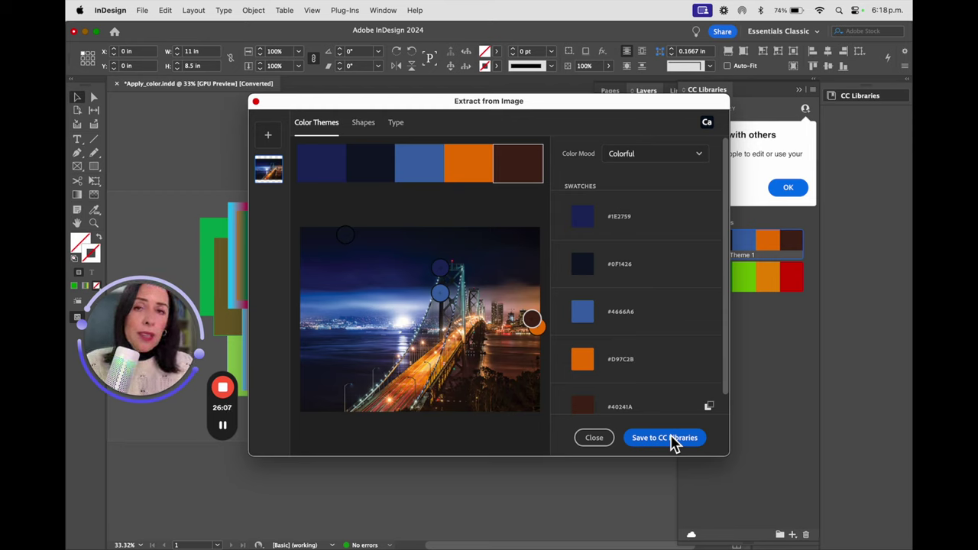
left_click(256, 102)
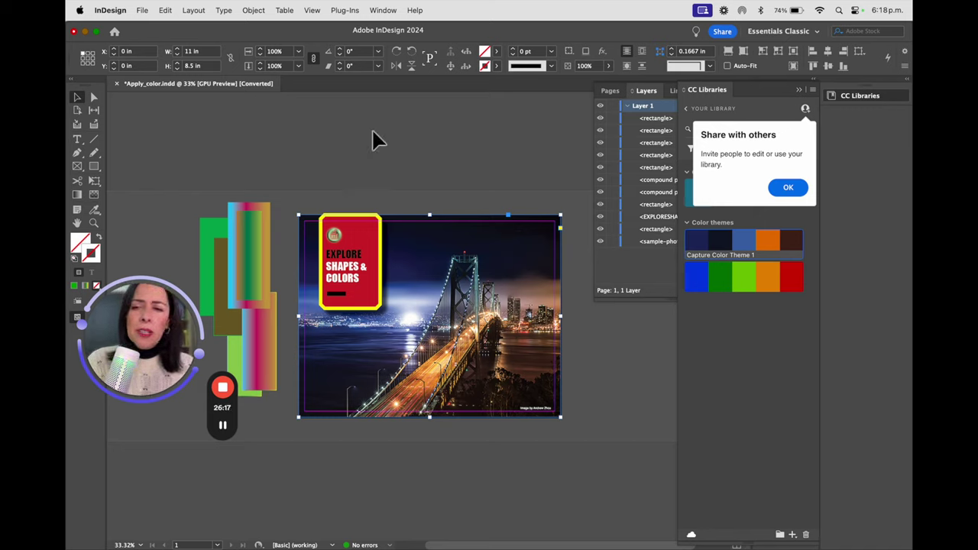
Switch to Firefox, search for "color adobe", open the Adobe Color palette generator and dismiss its What's New window
mouse_move(317, 527)
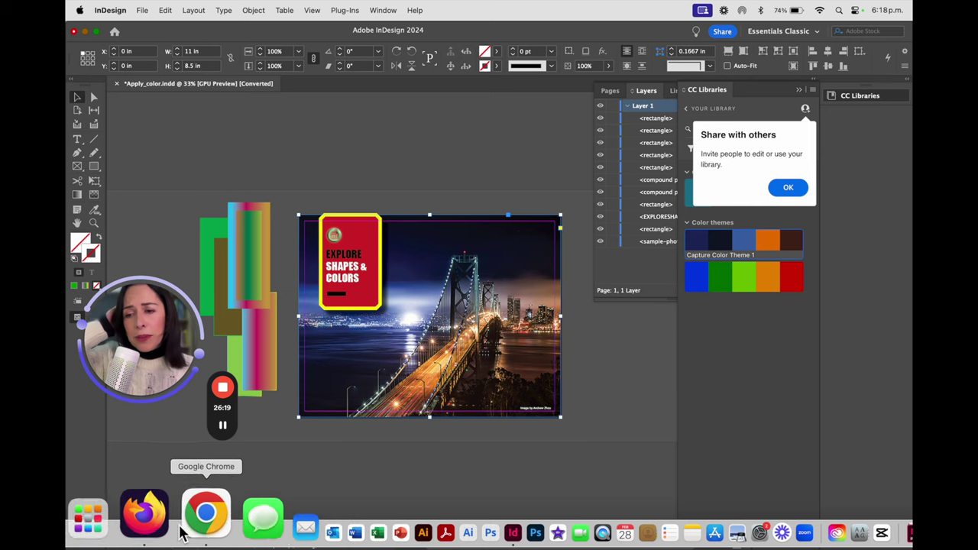
left_click(171, 530)
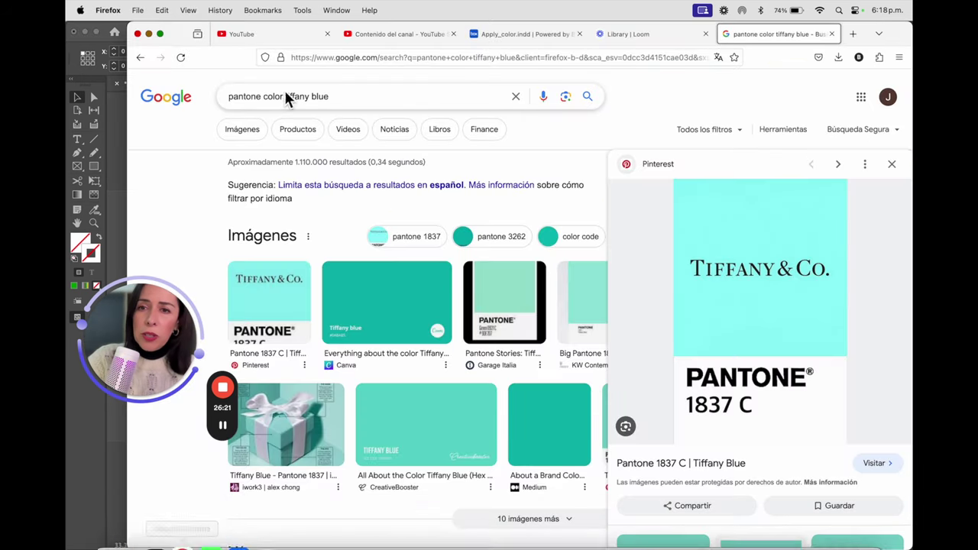
left_click(428, 67)
type("color a")
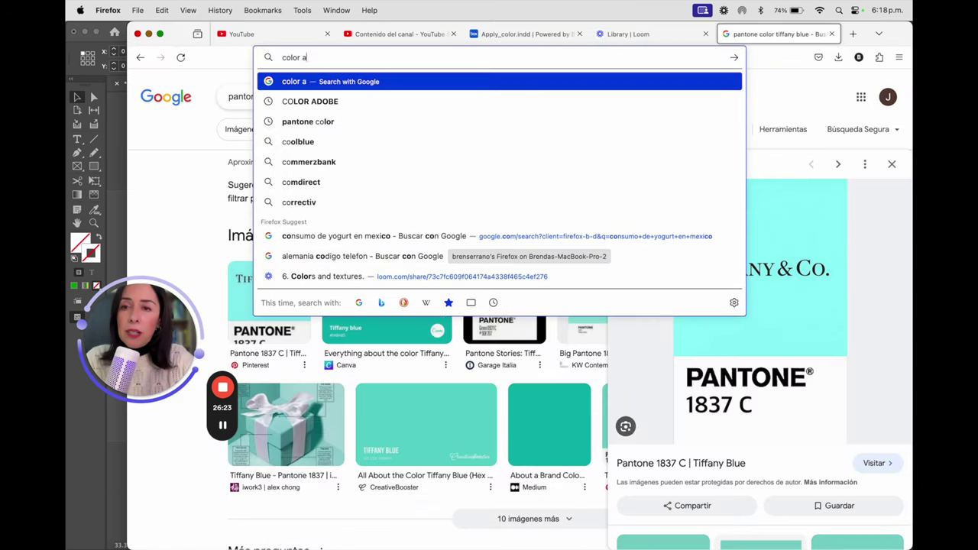
type("dobe")
key("Return")
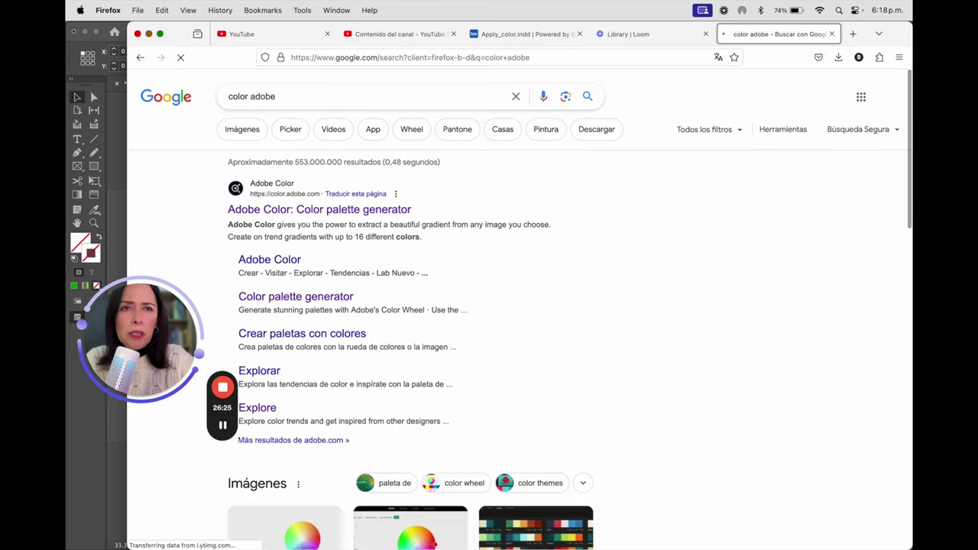
left_click(342, 213)
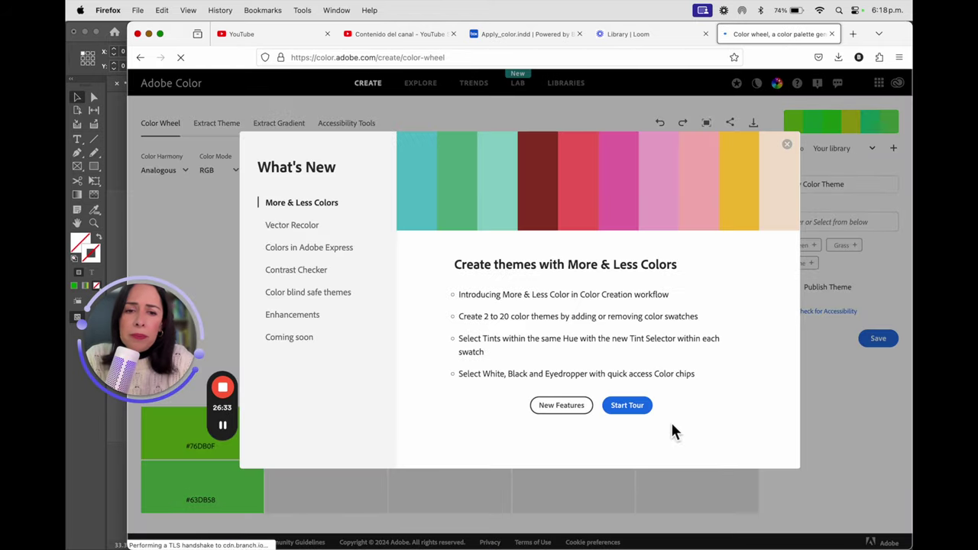
left_click(789, 146)
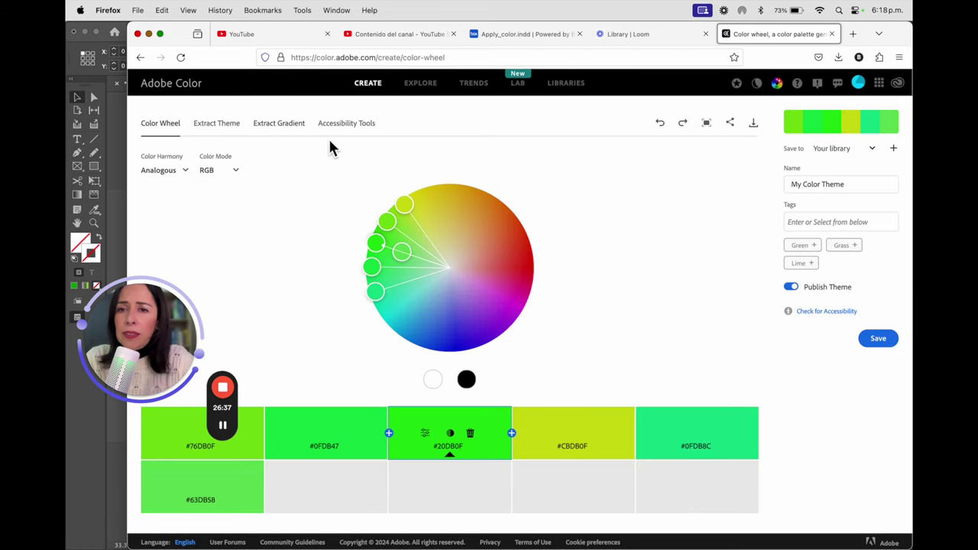
Rotate the Analogous harmony on the color wheel to oranges and reds, with base color #DB900F and outermost red #DB4300
scroll(309, 217, "down", 1)
left_click_drag(404, 194, 497, 193)
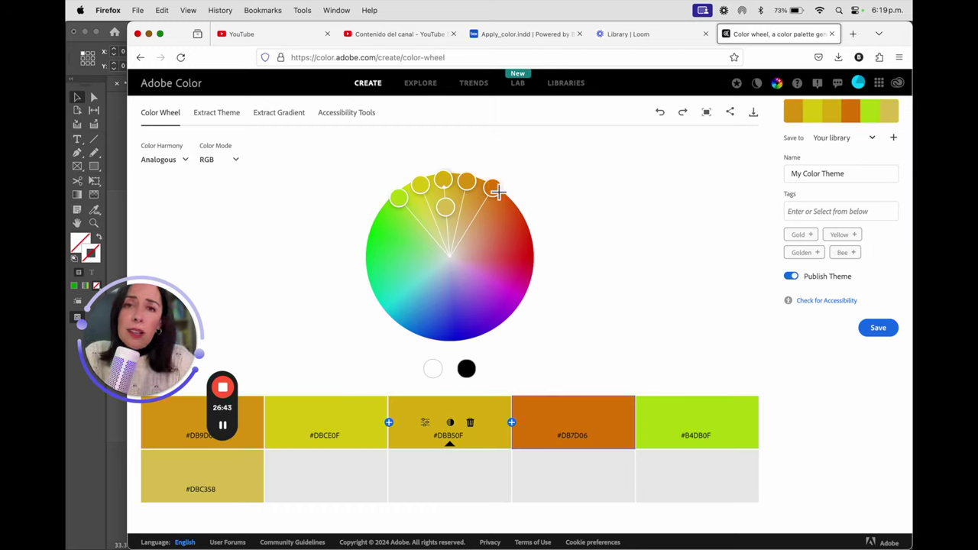
left_click(192, 167)
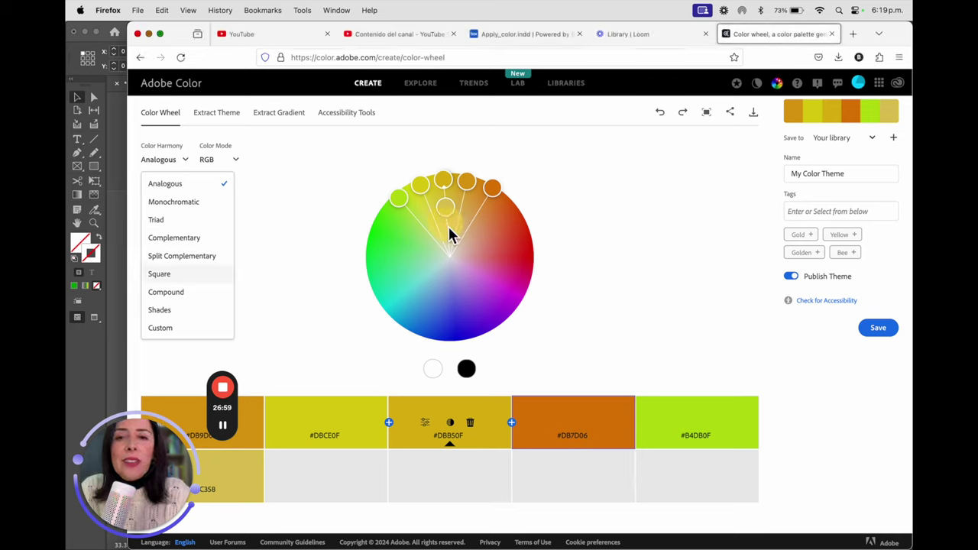
left_click_drag(476, 190, 497, 205)
left_click_drag(516, 214, 541, 206)
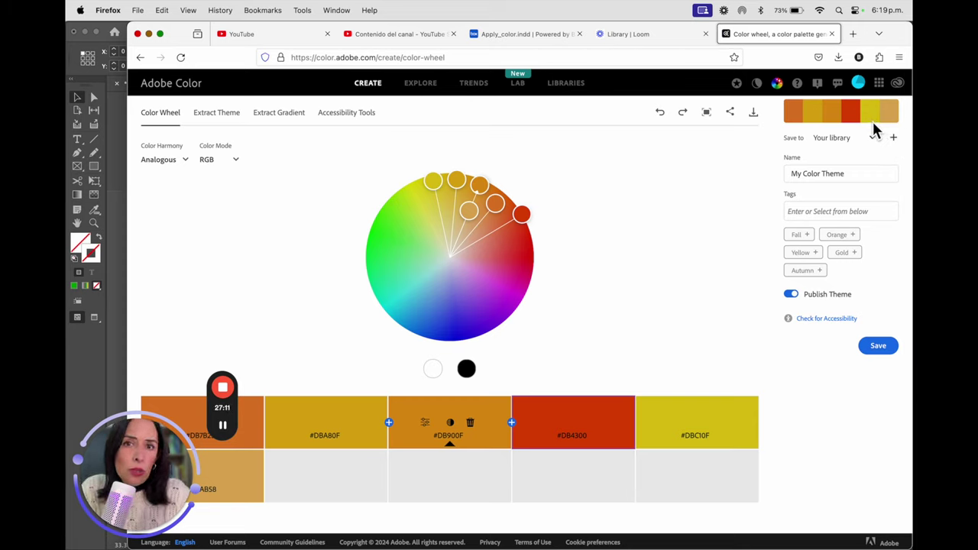
Browse the Adobe Color trends palettes by industry, from Fashion and Graphic Design through Illustration and UI/UX to Game Design
left_click(474, 84)
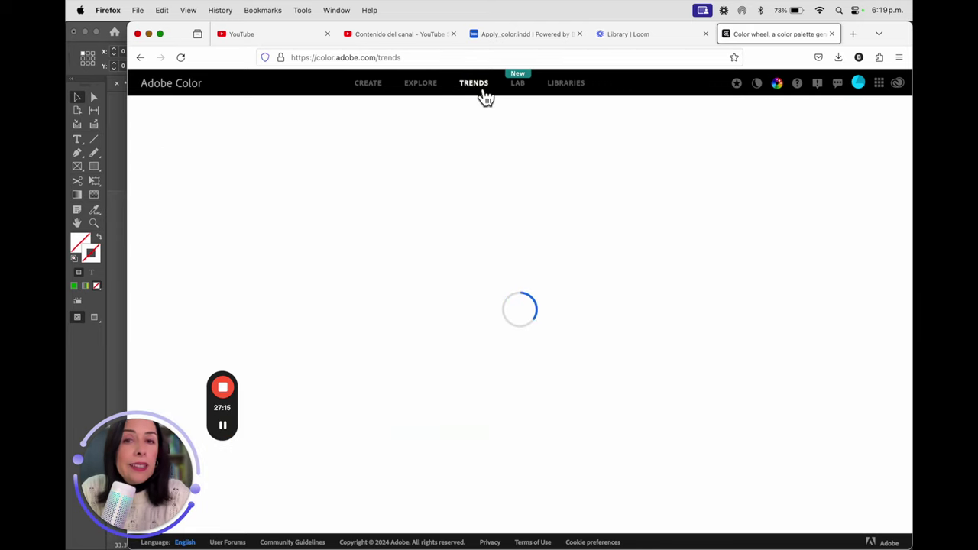
mouse_move(433, 289)
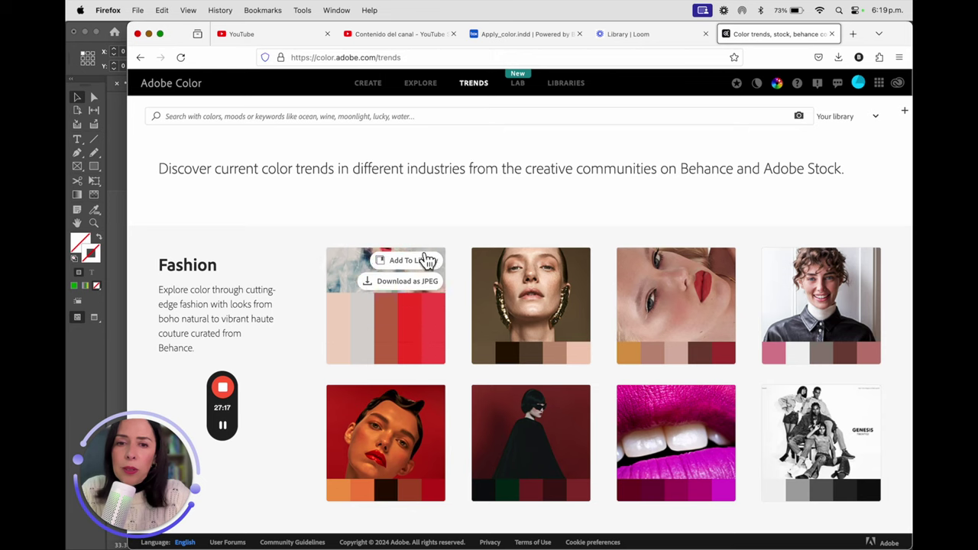
scroll(576, 219, "down", 2)
mouse_move(692, 417)
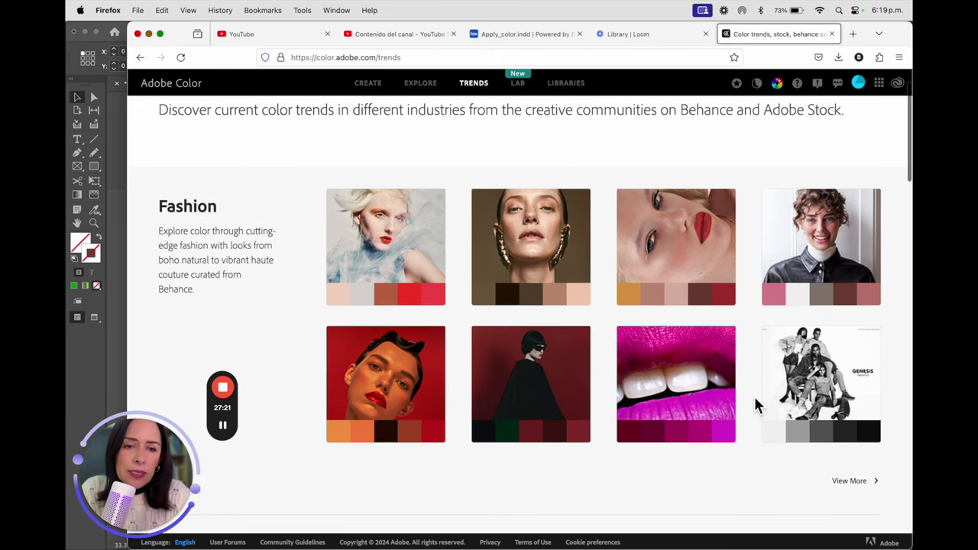
scroll(754, 404, "down", 5)
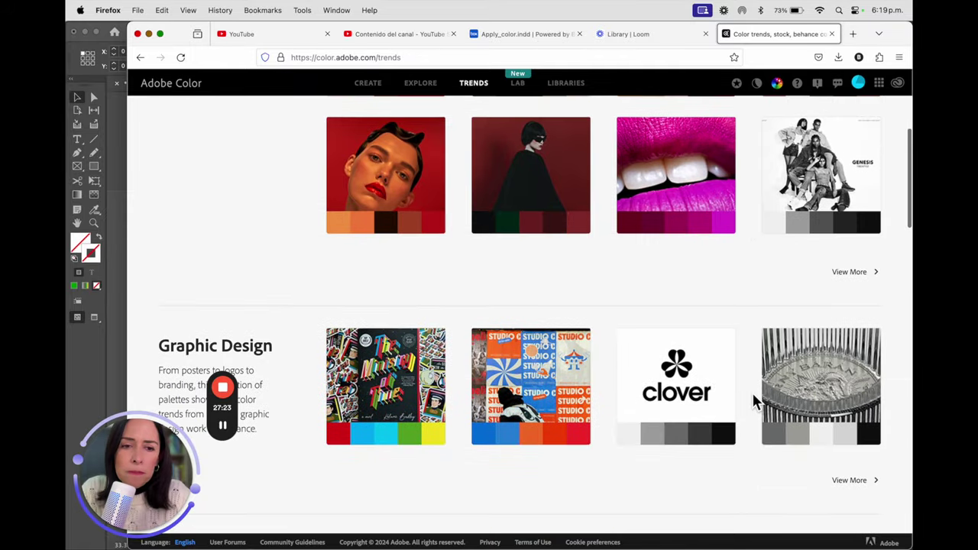
scroll(753, 399, "down", 8)
scroll(752, 403, "down", 5)
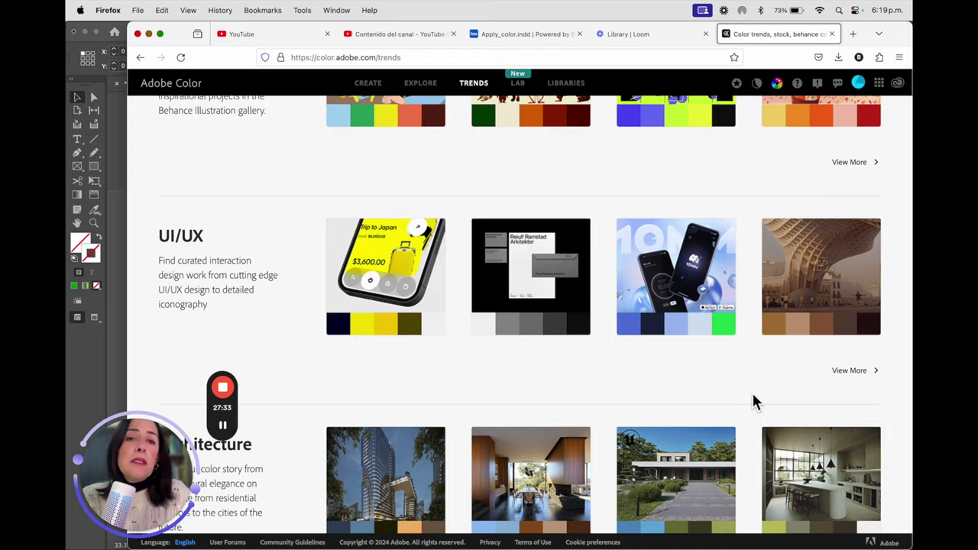
scroll(753, 403, "up", 4)
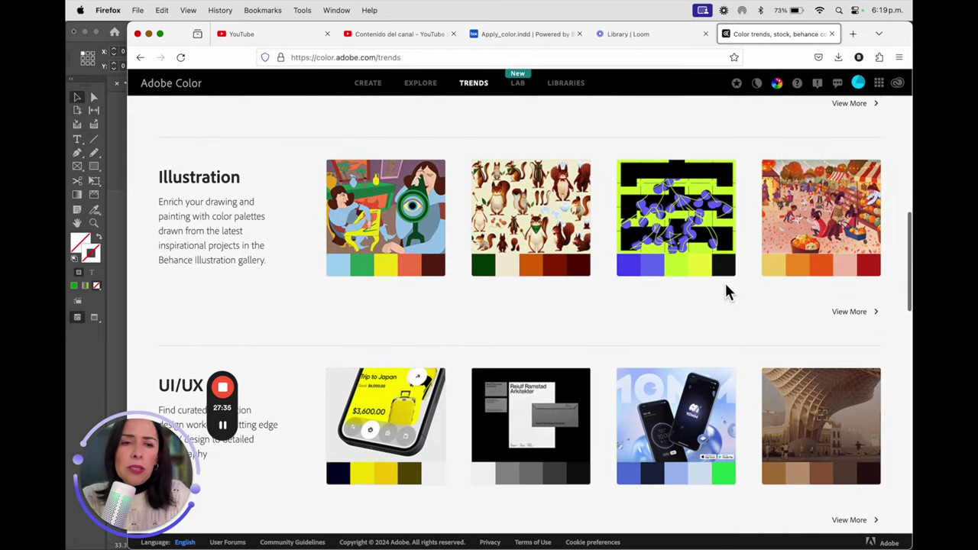
mouse_move(690, 260)
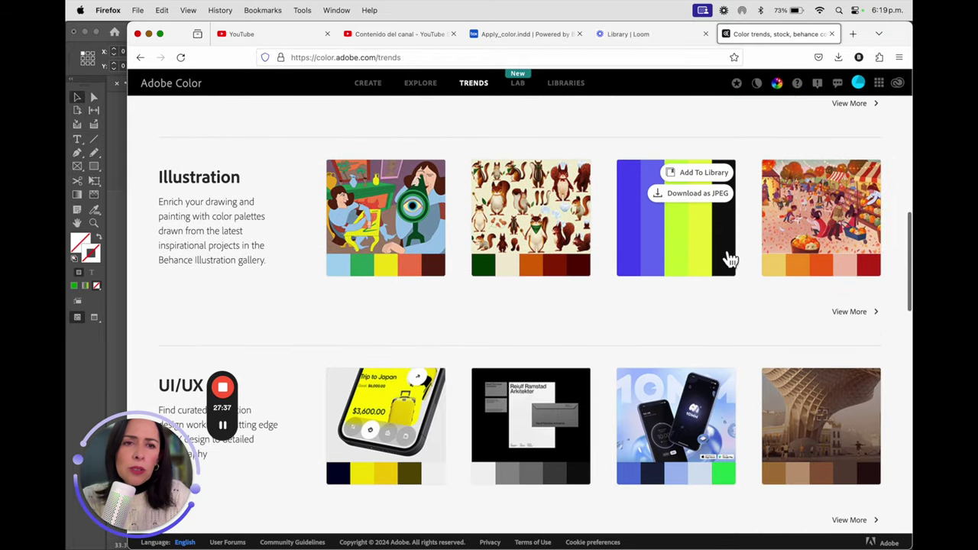
scroll(746, 336, "down", 3)
scroll(748, 338, "down", 10)
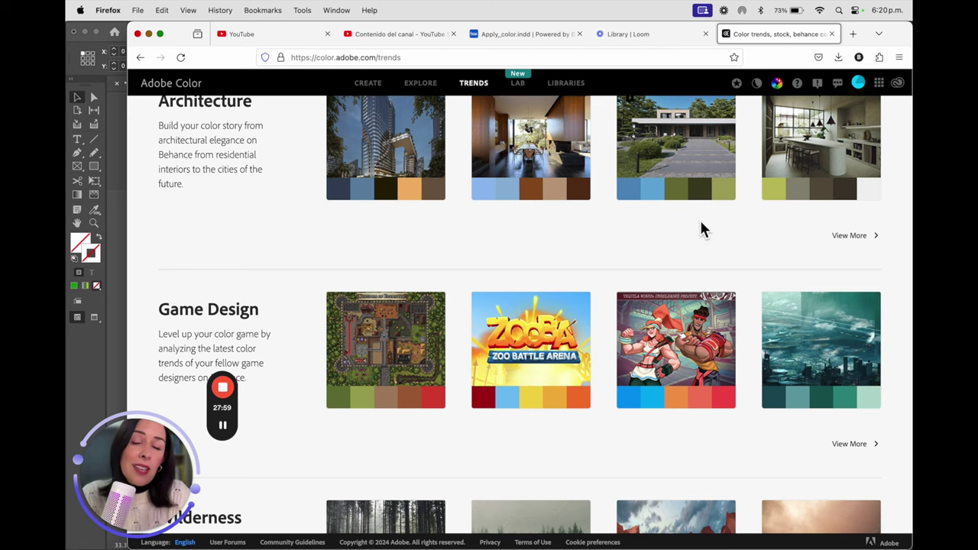
Switch back to InDesign and dismiss the Share with others tip in CC Libraries
left_click(439, 531)
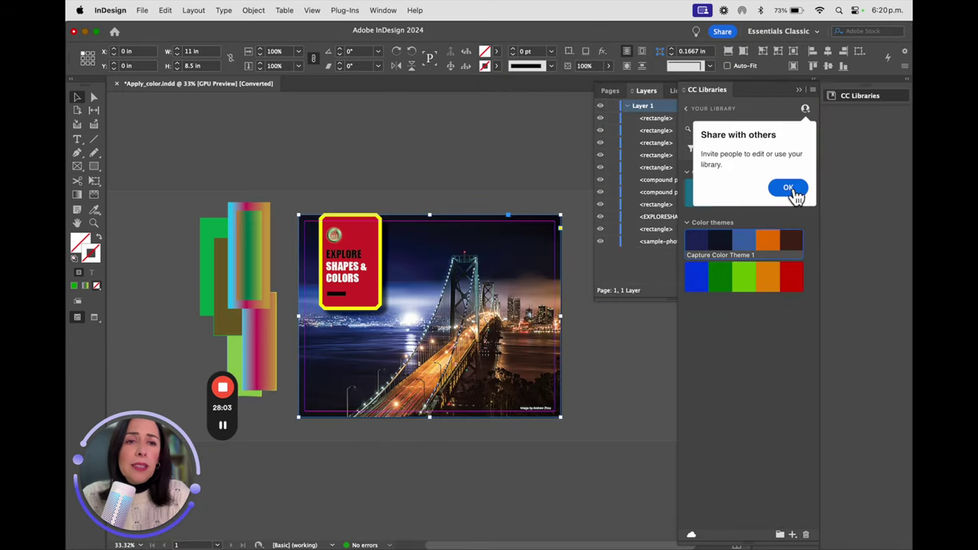
left_click(787, 189)
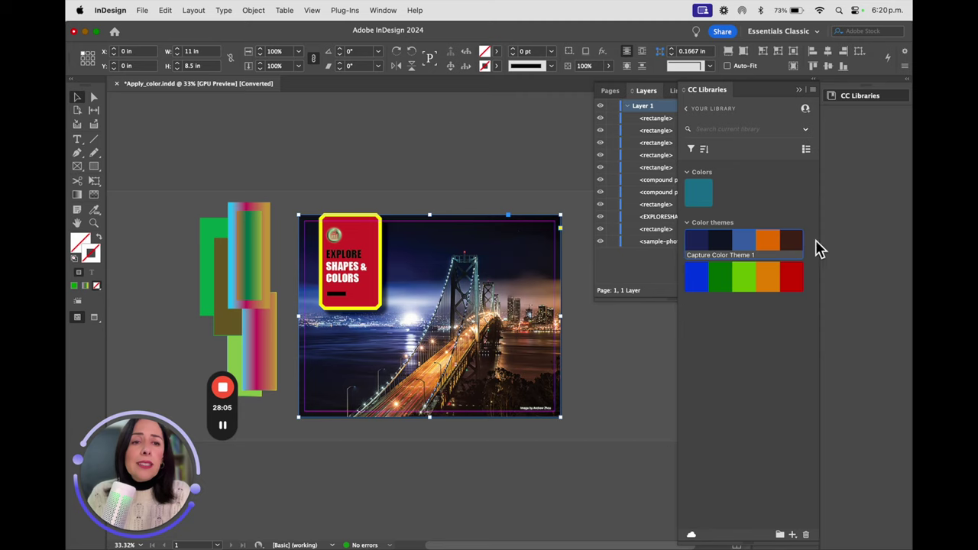